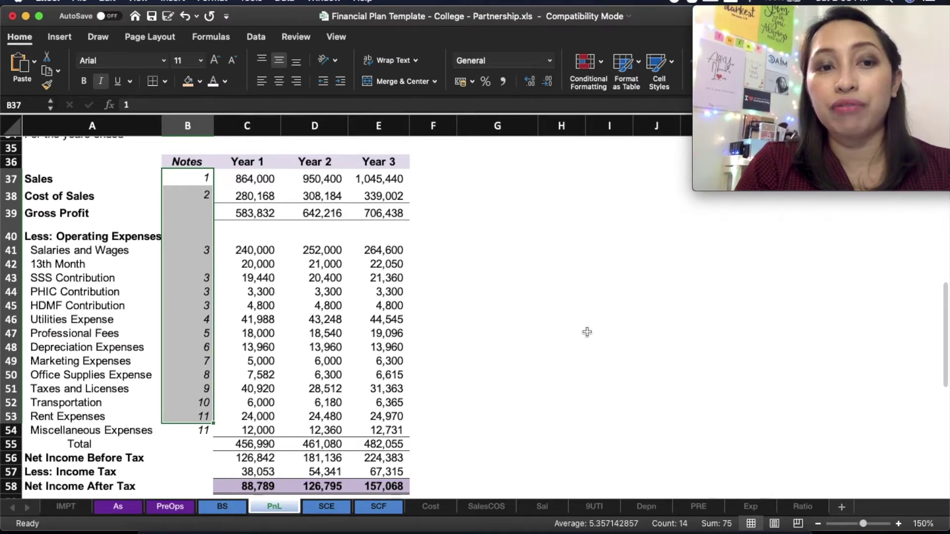
View the SalesCOS sheet and open the Sal sheet with the salaries and other benefits.
{"action": "left_click", "coordinate": [490, 319]}
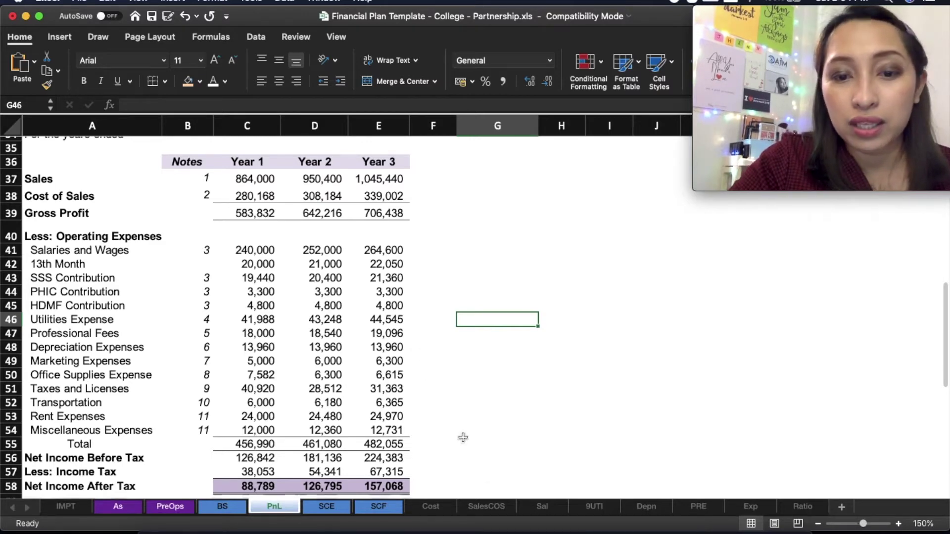
{"action": "left_click", "coordinate": [493, 505]}
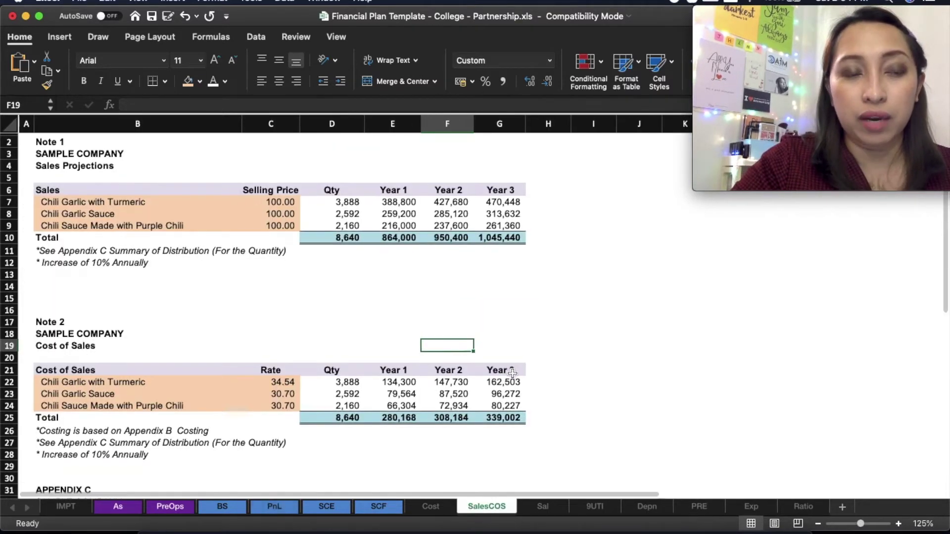
{"action": "left_click", "coordinate": [543, 506]}
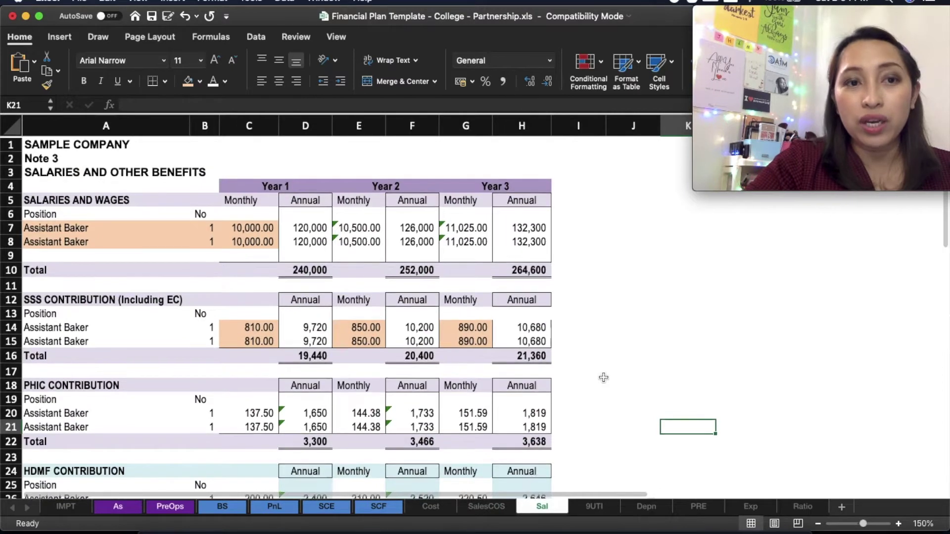
Replace the two Assistant Baker positions under Salaries and Wages with Cashier in A7 and Crew in A8.
{"action": "left_click_drag", "start_coordinate": [82, 228], "coordinate": [221, 241]}
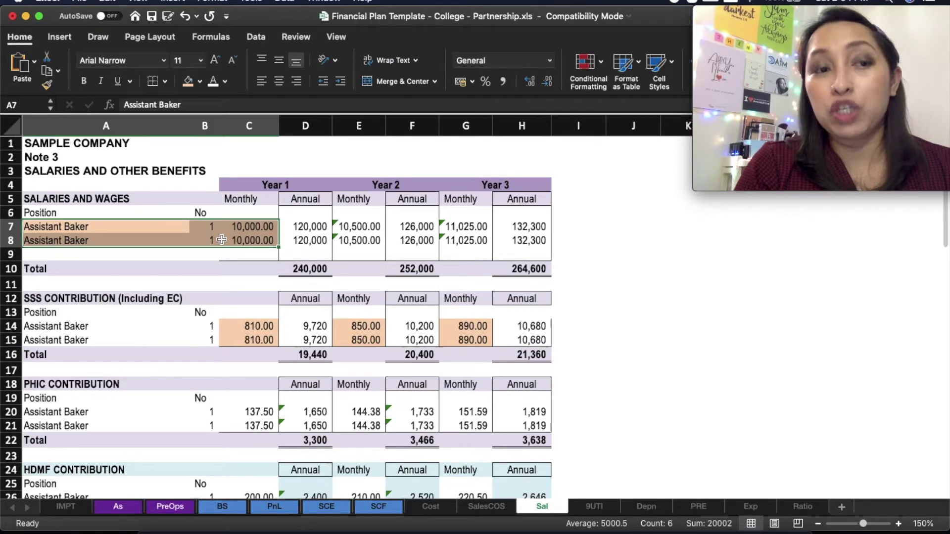
{"action": "left_click", "coordinate": [137, 230]}
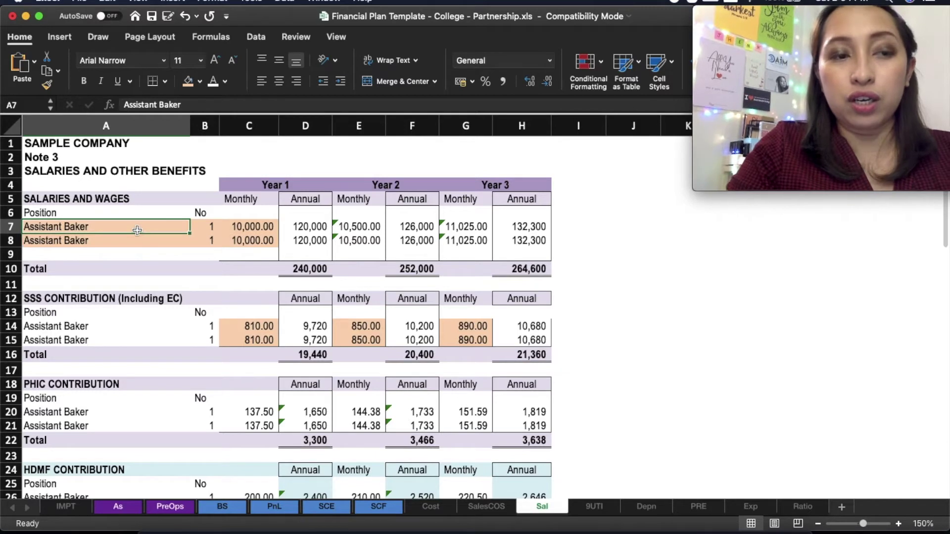
{"action": "type", "text": "Cashier"}
{"action": "key", "text": "Return"}
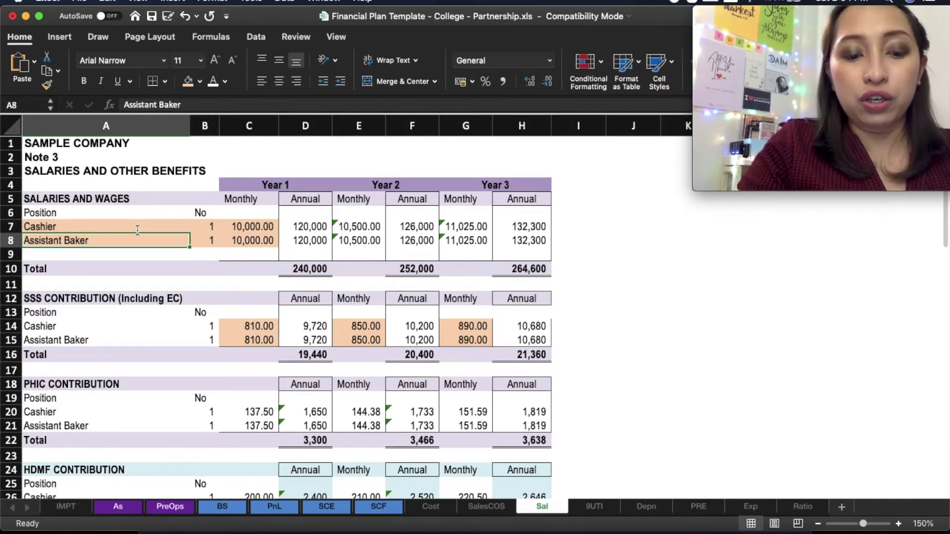
{"action": "type", "text": "Crew"}
{"action": "key", "text": "Return"}
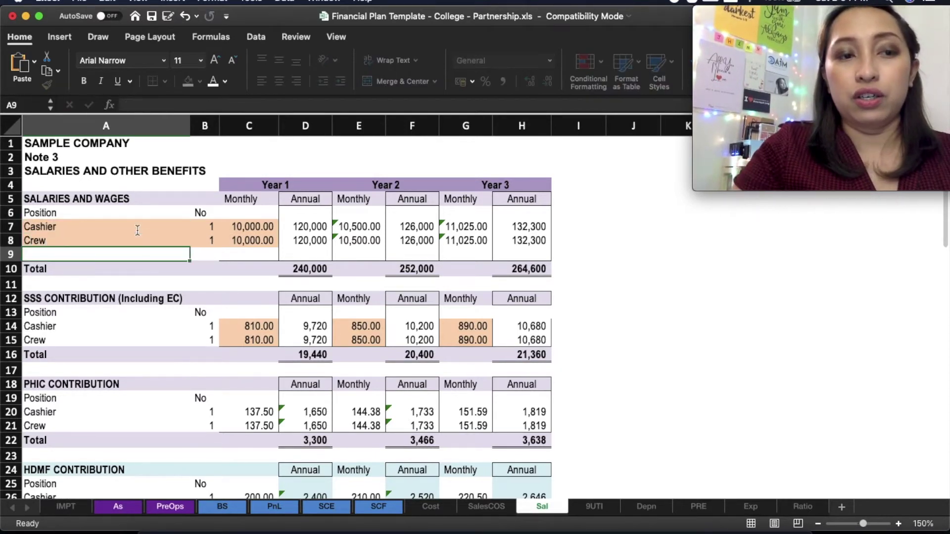
Check the position names in the HDMF and Note 12 payable tables against the Salaries and Wages entries.
{"action": "left_click", "coordinate": [144, 233]}
{"action": "scroll", "coordinate": [147, 310], "scroll_direction": "down", "scroll_amount": 10}
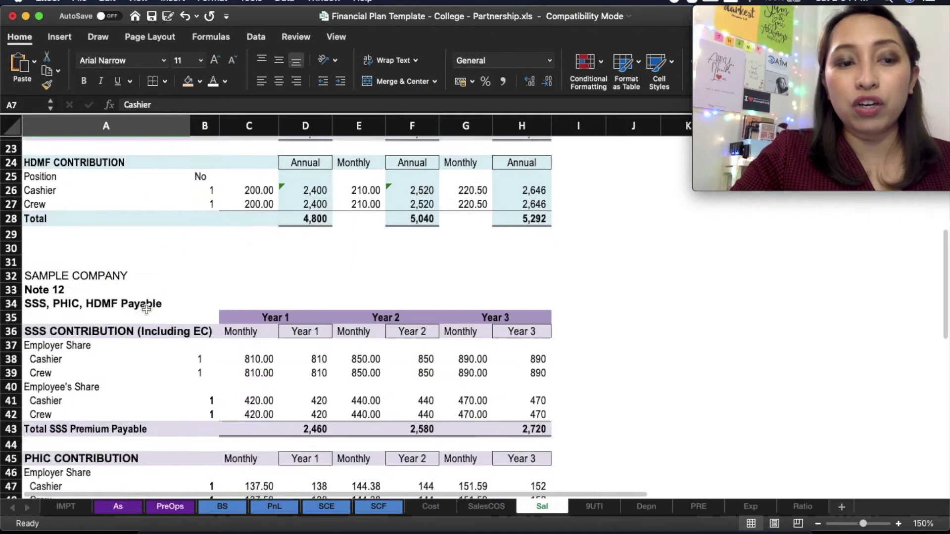
{"action": "scroll", "coordinate": [147, 310], "scroll_direction": "up", "scroll_amount": 10}
{"action": "scroll", "coordinate": [147, 310], "scroll_direction": "down", "scroll_amount": 1}
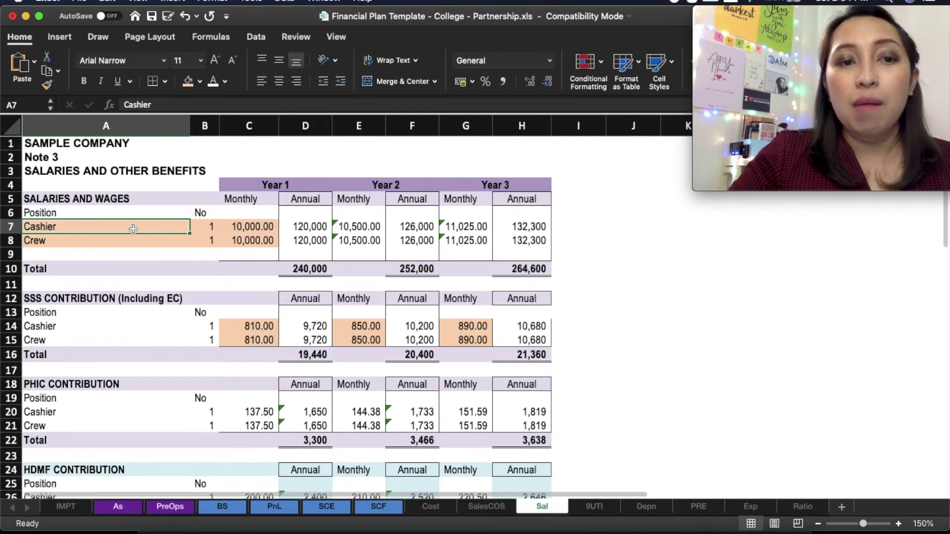
{"action": "left_click", "coordinate": [138, 241]}
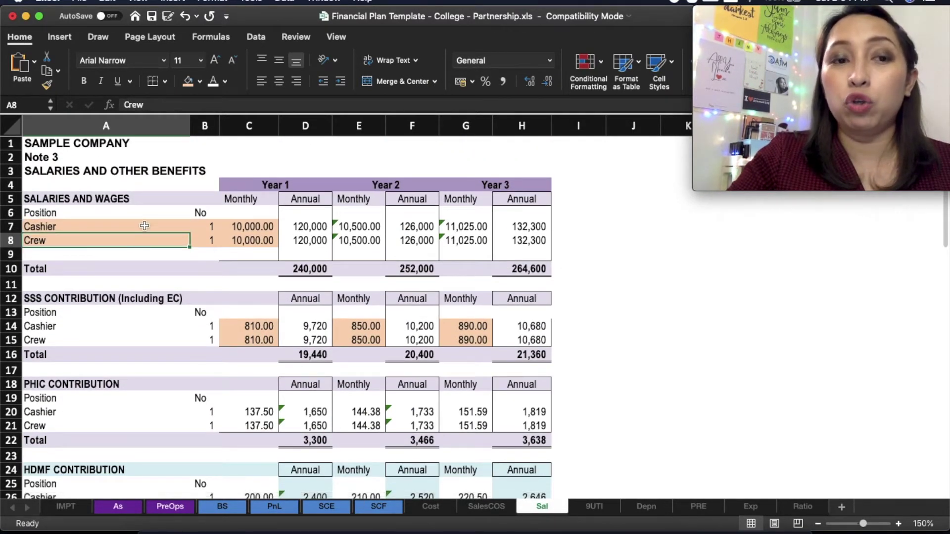
{"action": "left_click", "coordinate": [144, 226]}
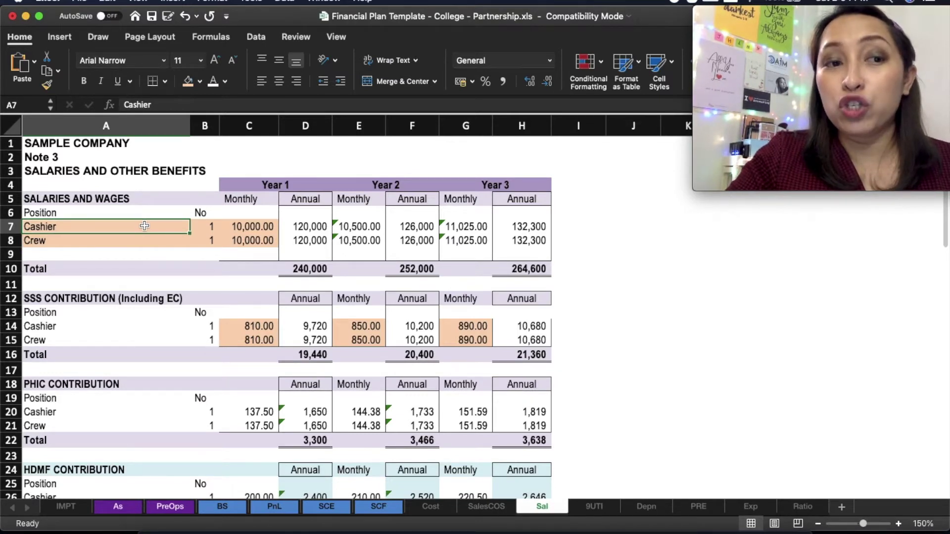
Insert a new row 9 below Crew in Salaries and Wages and fill it down from the Crew row.
{"action": "left_click", "coordinate": [11, 255]}
{"action": "right_click", "coordinate": [11, 255]}
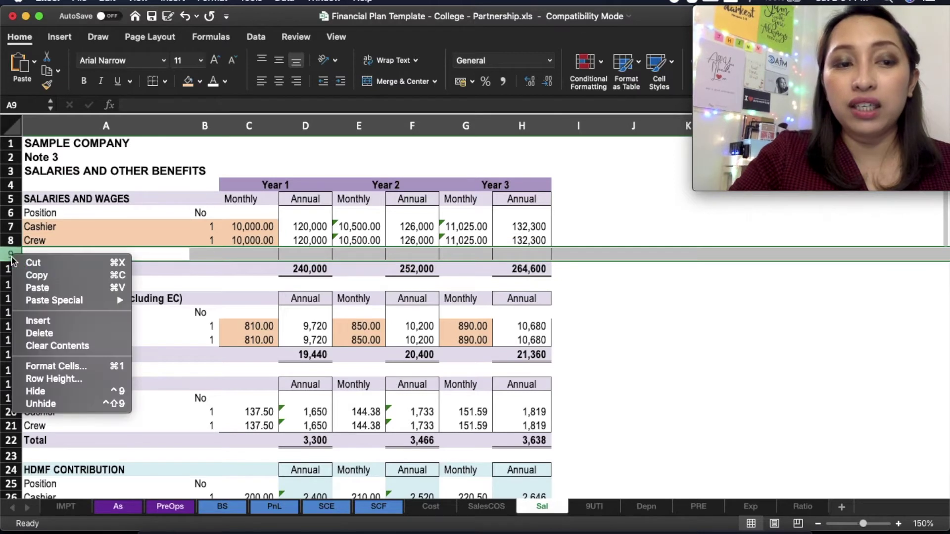
{"action": "left_click", "coordinate": [51, 319]}
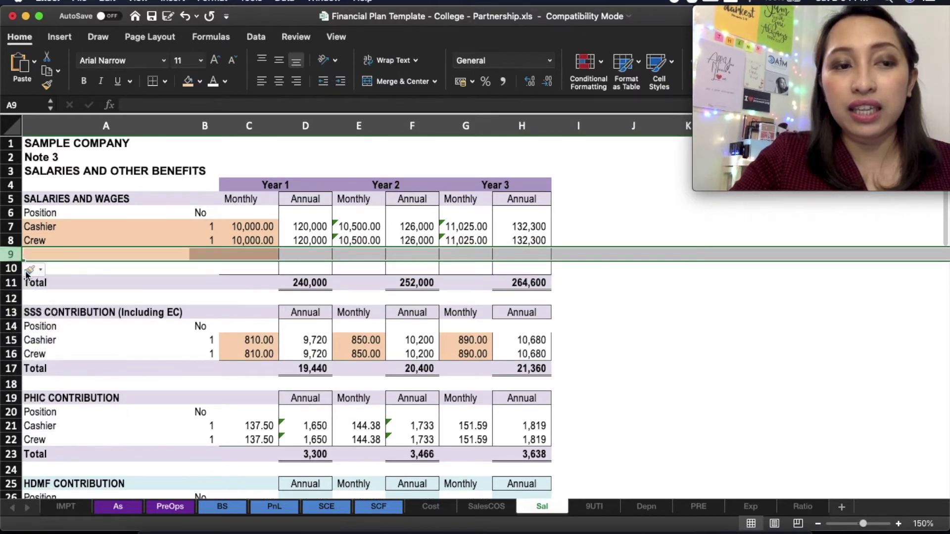
{"action": "key", "text": "ctrl+d"}
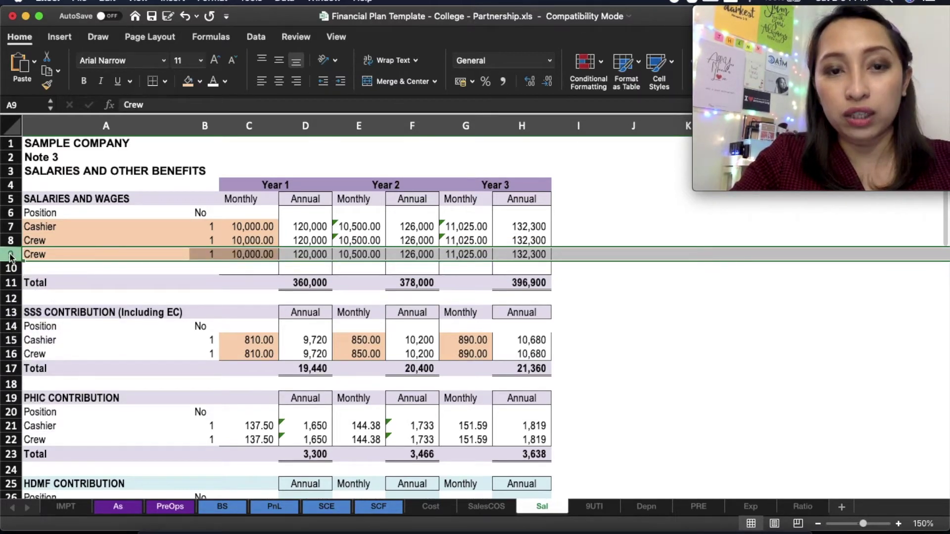
Change the Year 1 annual salary formula in the new row to =ROUND(C9*12*$B$9,0).
{"action": "double_click", "coordinate": [300, 254]}
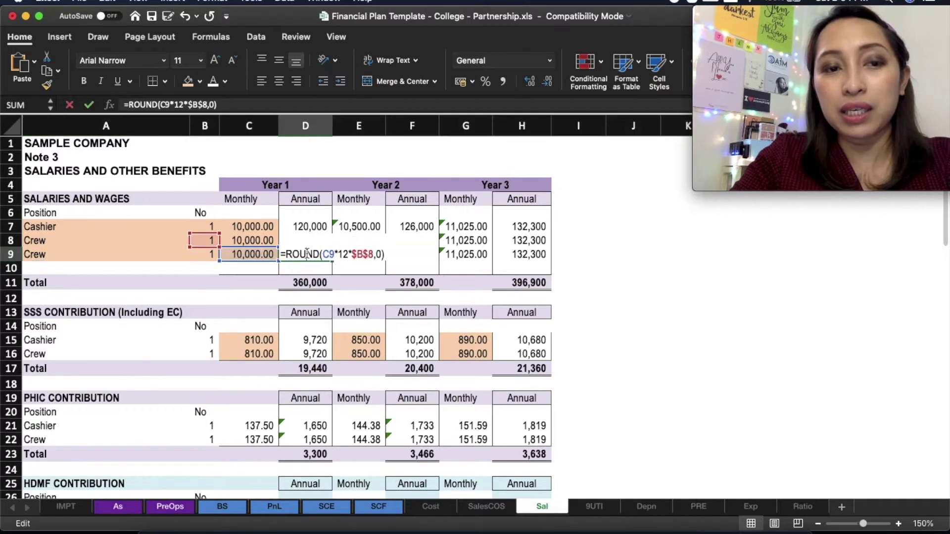
{"action": "left_click_drag", "start_coordinate": [205, 250], "coordinate": [203, 251]}
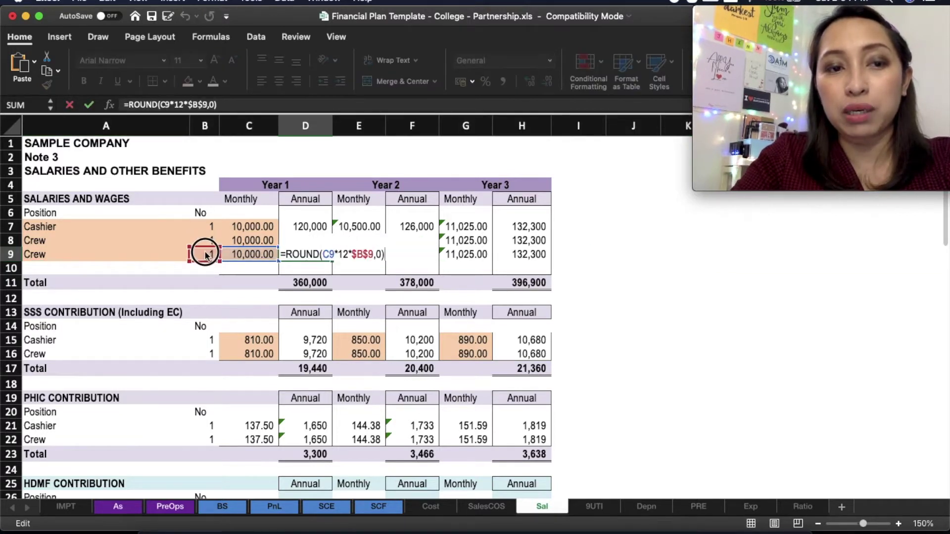
{"action": "key", "text": "Return"}
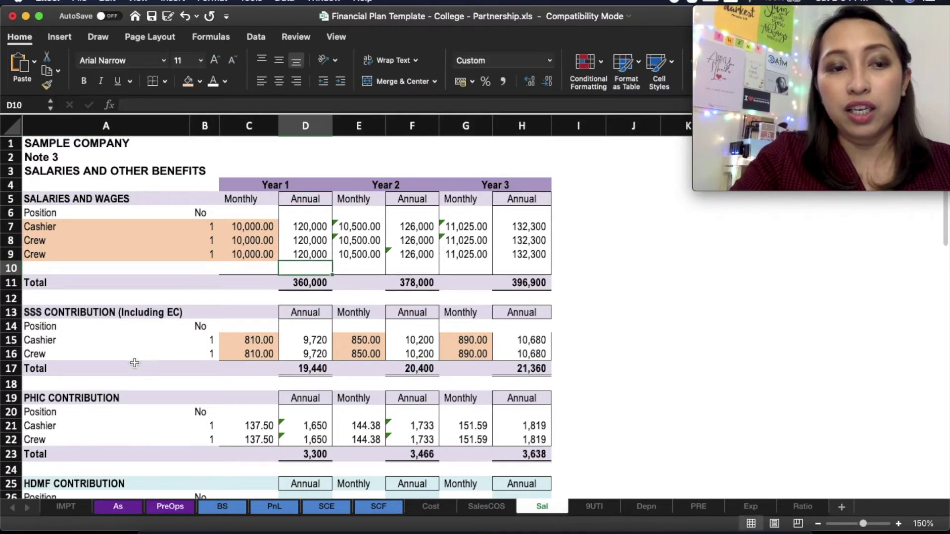
Insert a row above the SSS Contribution total and fill it down from the Crew row.
{"action": "right_click", "coordinate": [10, 369]}
{"action": "left_click", "coordinate": [78, 431]}
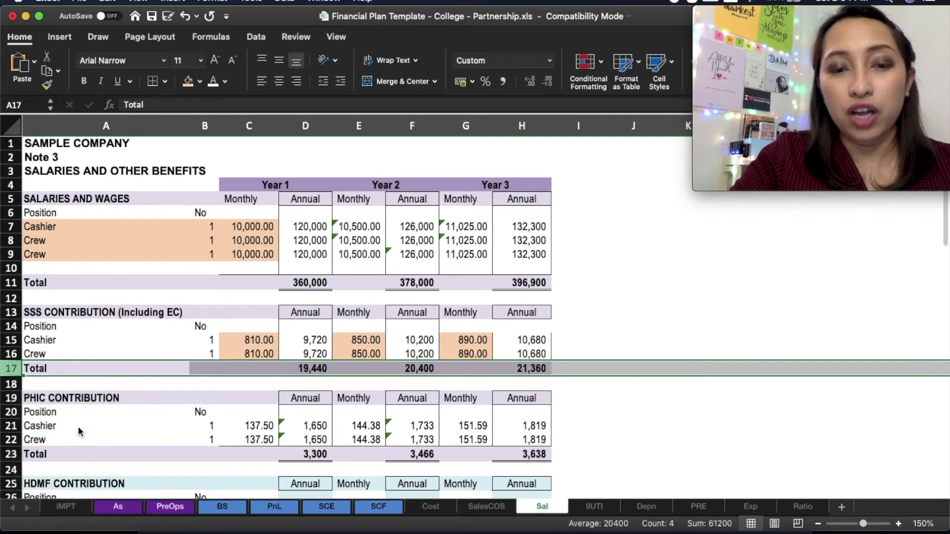
{"action": "key", "text": "ctrl+d"}
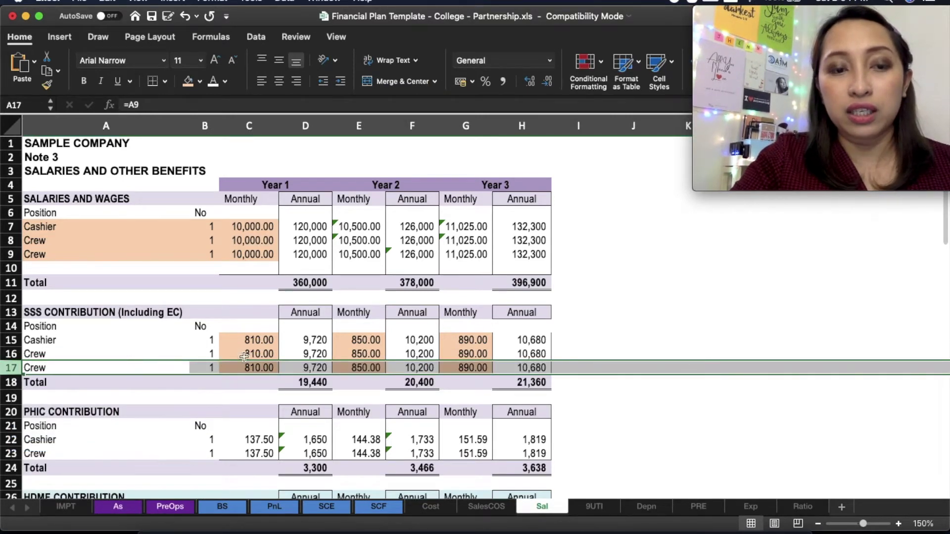
Inspect the Year 1 annual formulas of the added SSS row and the Salaries and Wages total, leaving both as they are.
{"action": "left_click", "coordinate": [366, 364]}
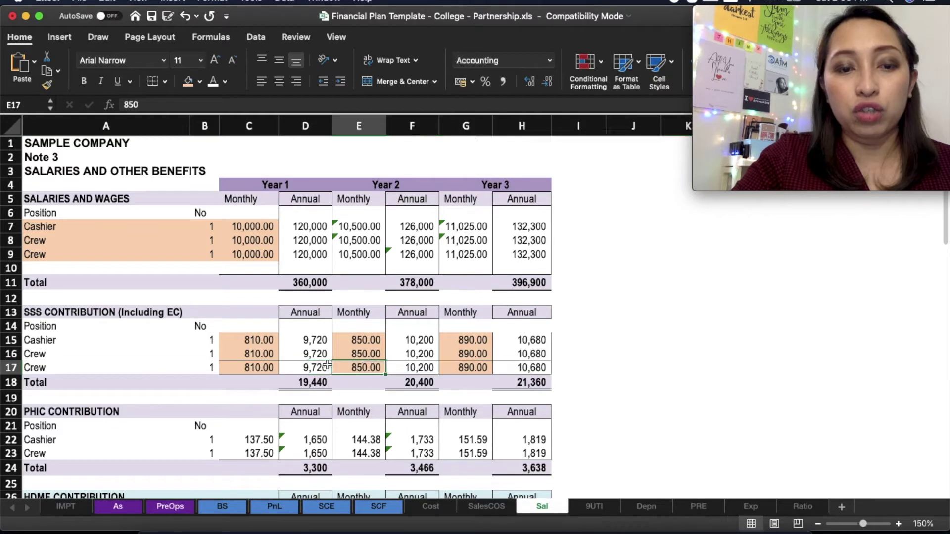
{"action": "double_click", "coordinate": [308, 368]}
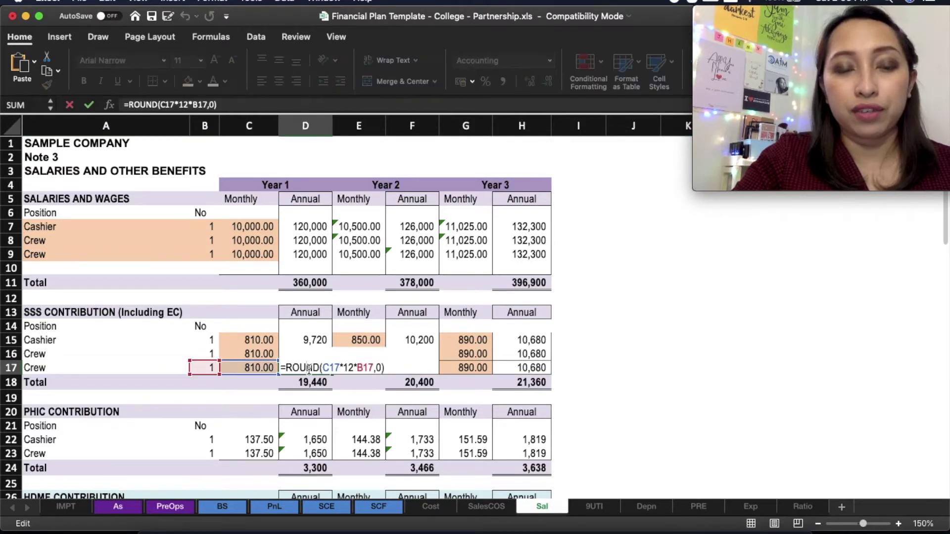
{"action": "key", "text": "Return"}
{"action": "double_click", "coordinate": [311, 283]}
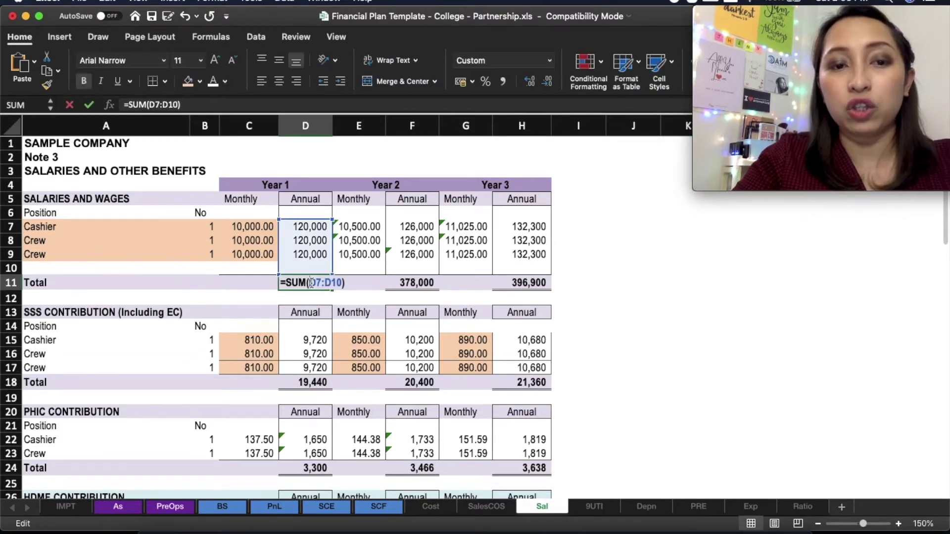
{"action": "left_click", "coordinate": [420, 283]}
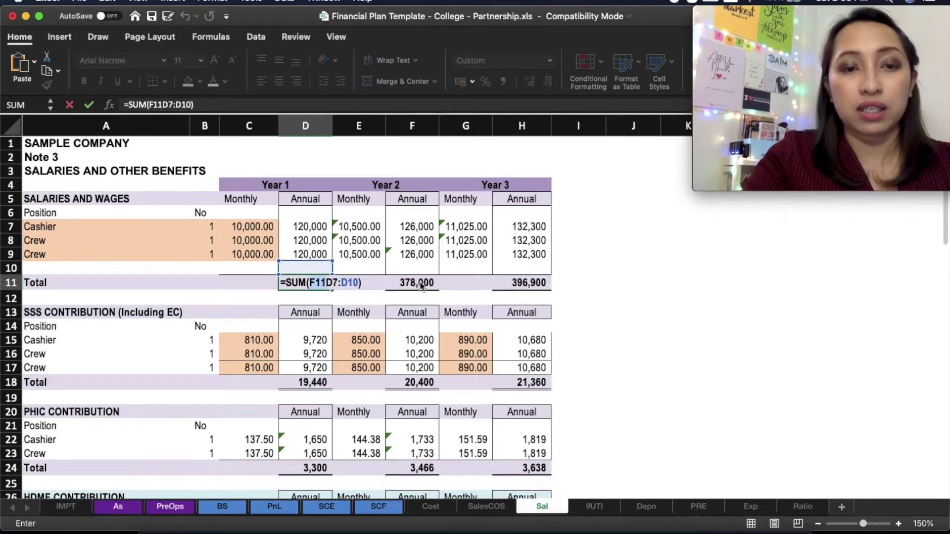
{"action": "key", "text": "Return"}
{"action": "key", "text": "super+z"}
Examine the PHIC, HDMF and Note 12 payable tables for the other places that need a row for the added employee.
{"action": "scroll", "coordinate": [420, 286], "scroll_direction": "down", "scroll_amount": 5}
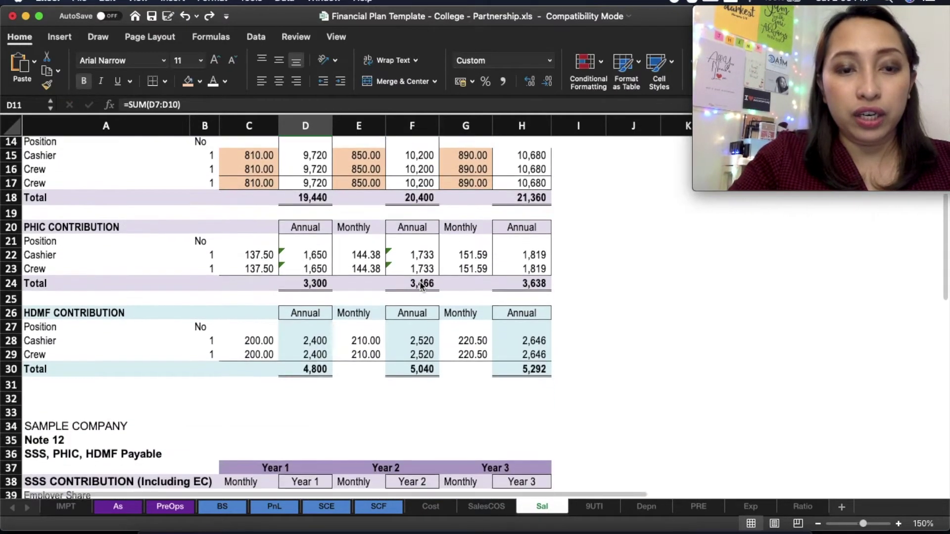
{"action": "scroll", "coordinate": [319, 328], "scroll_direction": "down", "scroll_amount": 2}
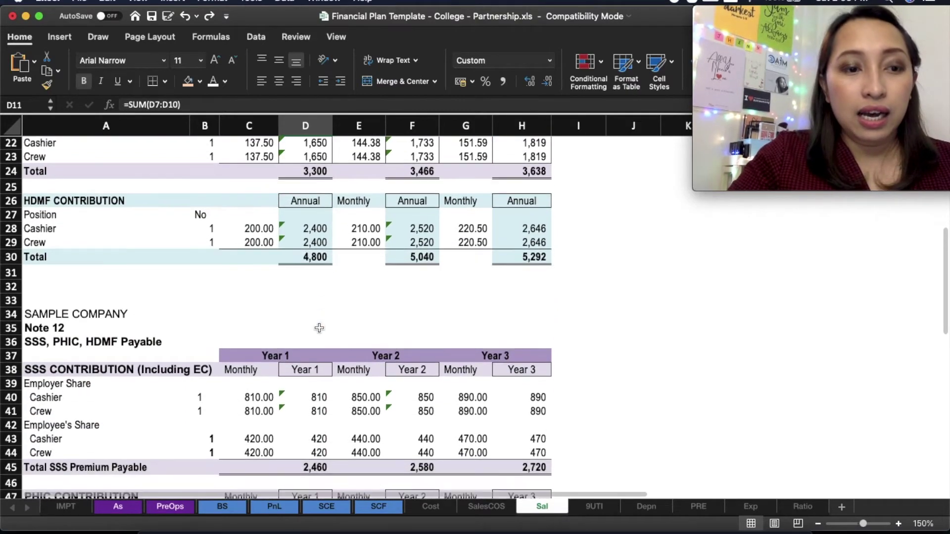
{"action": "scroll", "coordinate": [319, 329], "scroll_direction": "up", "scroll_amount": 6}
{"action": "scroll", "coordinate": [248, 319], "scroll_direction": "down", "scroll_amount": 10}
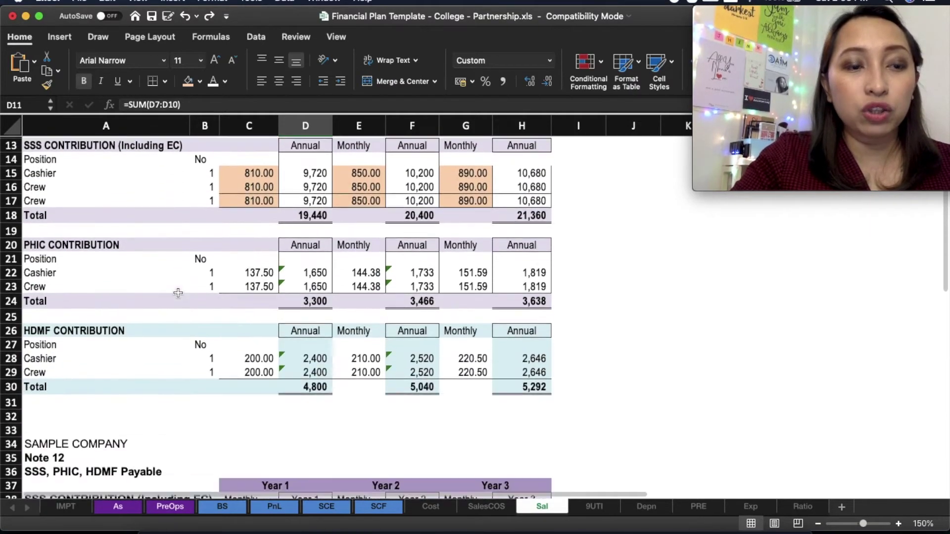
{"action": "scroll", "coordinate": [178, 293], "scroll_direction": "up", "scroll_amount": 10}
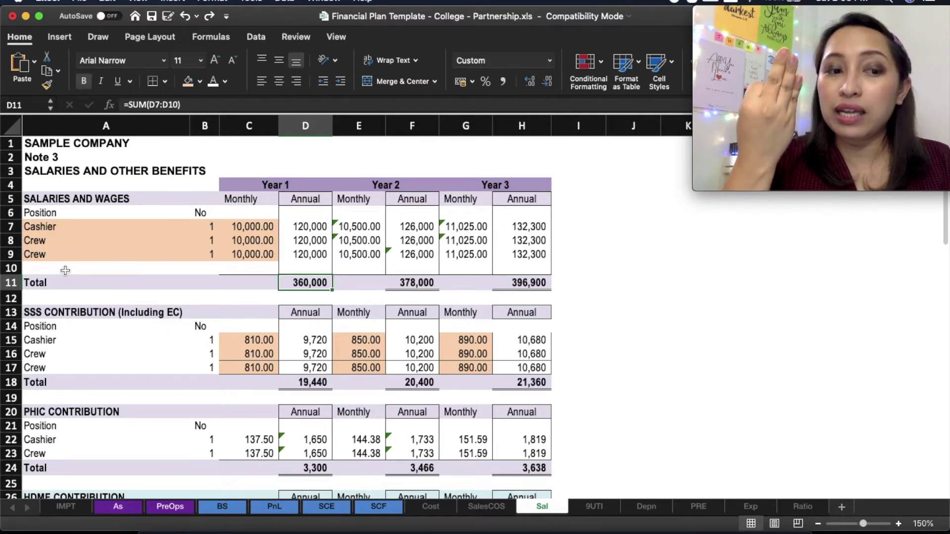
{"action": "scroll", "coordinate": [64, 271], "scroll_direction": "down", "scroll_amount": 15}
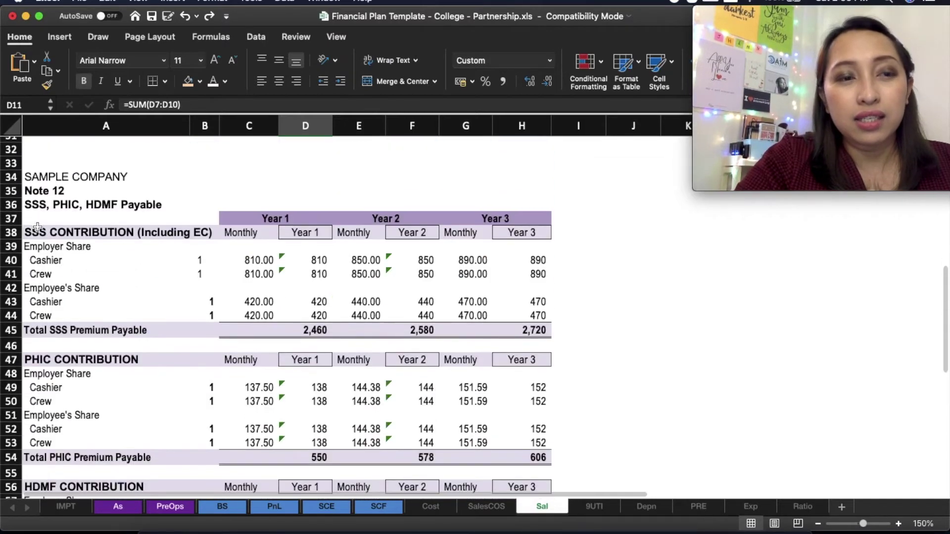
{"action": "left_click", "coordinate": [11, 177]}
{"action": "scroll", "coordinate": [59, 263], "scroll_direction": "down", "scroll_amount": 5}
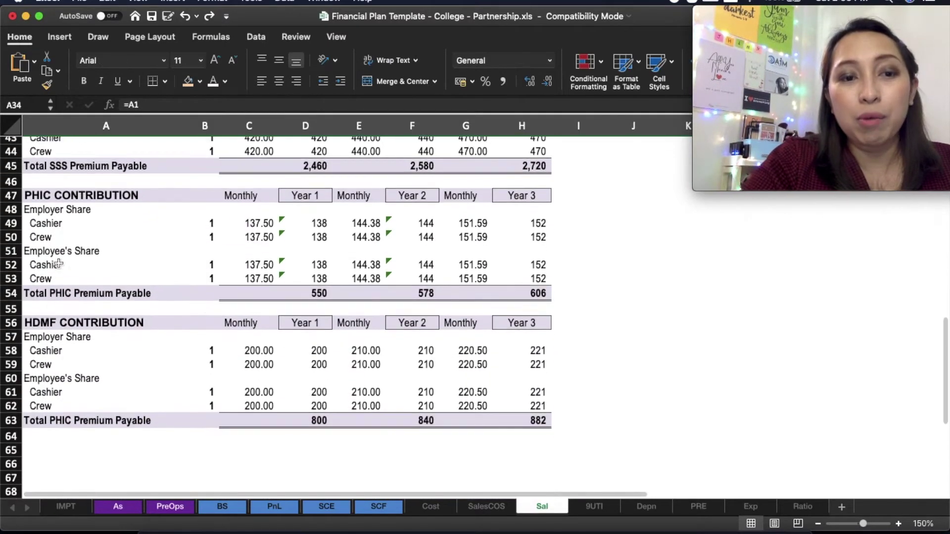
{"action": "scroll", "coordinate": [59, 263], "scroll_direction": "up", "scroll_amount": 5}
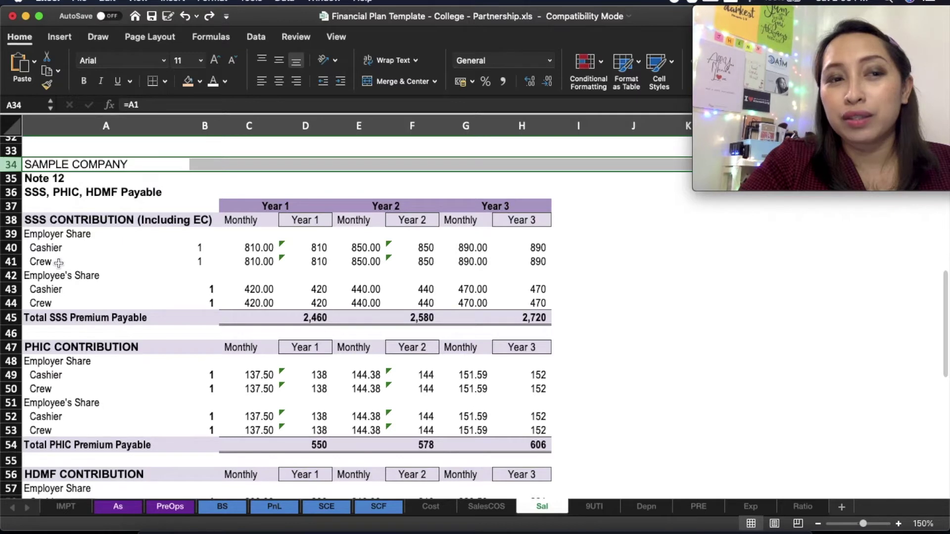
{"action": "scroll", "coordinate": [59, 263], "scroll_direction": "down", "scroll_amount": 1}
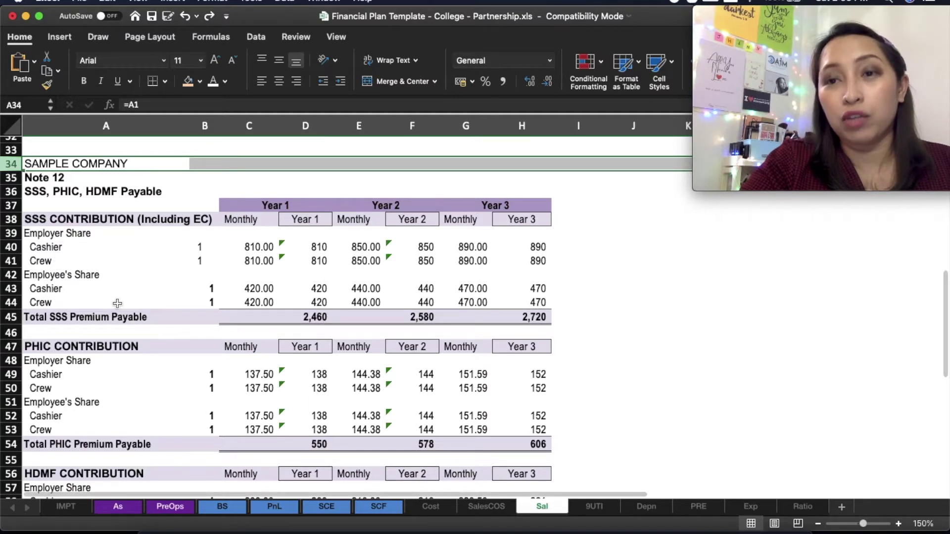
{"action": "scroll", "coordinate": [136, 259], "scroll_direction": "up", "scroll_amount": 2}
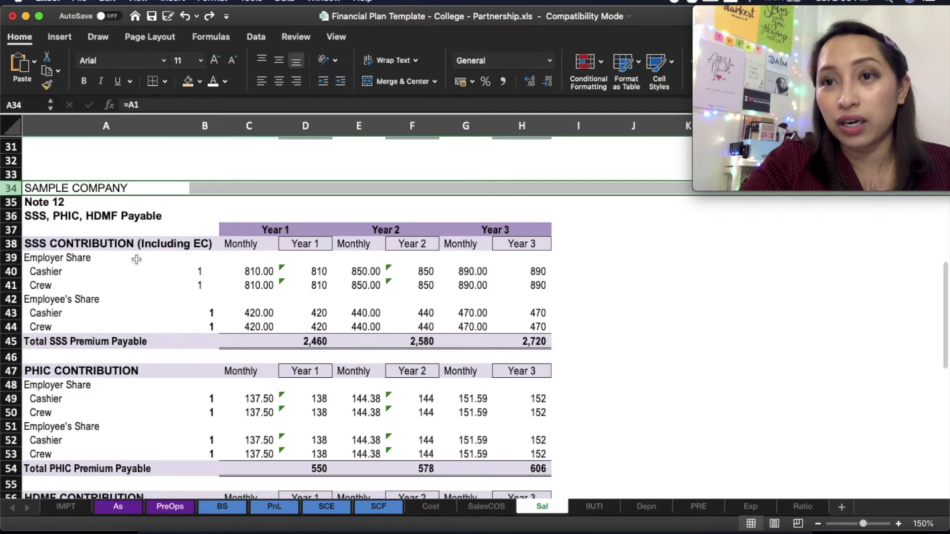
{"action": "scroll", "coordinate": [136, 260], "scroll_direction": "down", "scroll_amount": 1}
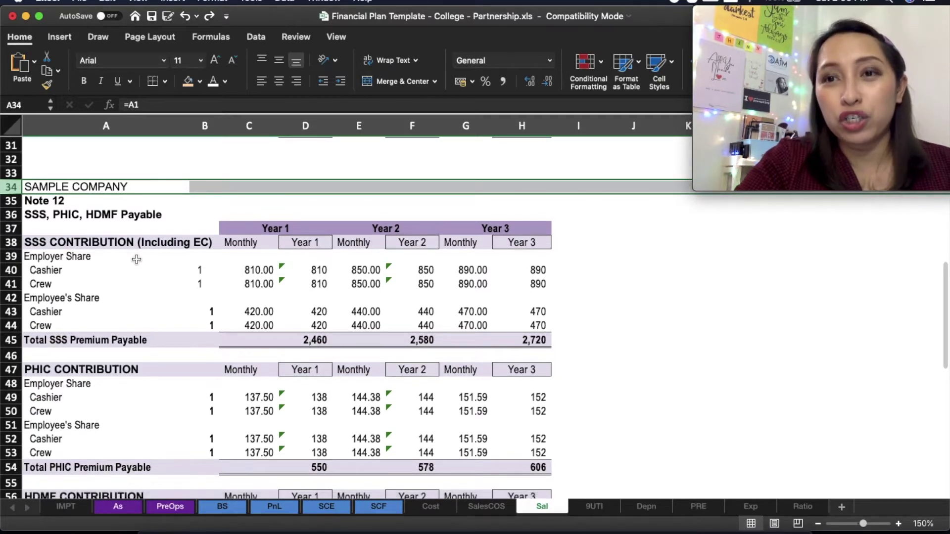
Undo the added SSS Contribution row and the formula change in D9.
{"action": "scroll", "coordinate": [136, 259], "scroll_direction": "up", "scroll_amount": 15}
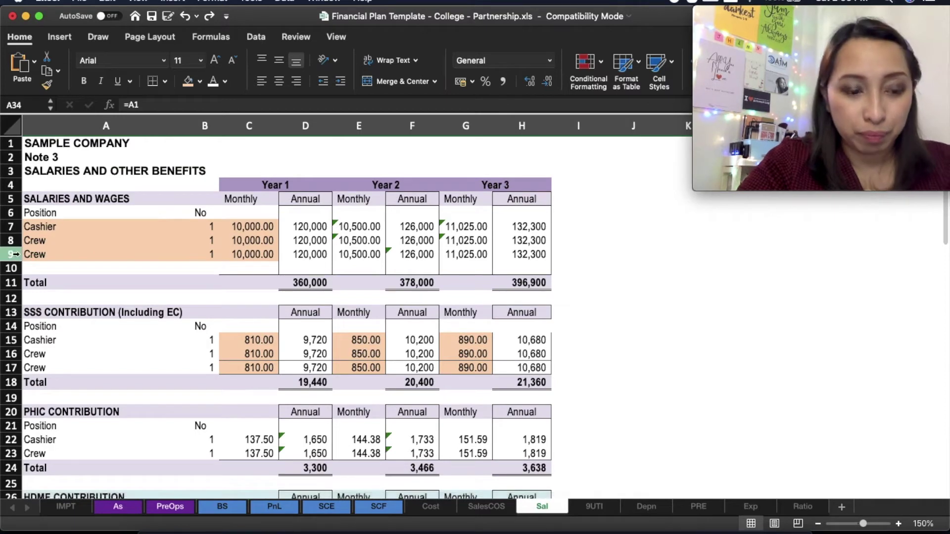
{"action": "key", "text": "super+z"}
{"action": "key", "text": "super+z"}
{"action": "key", "text": "super+z"}
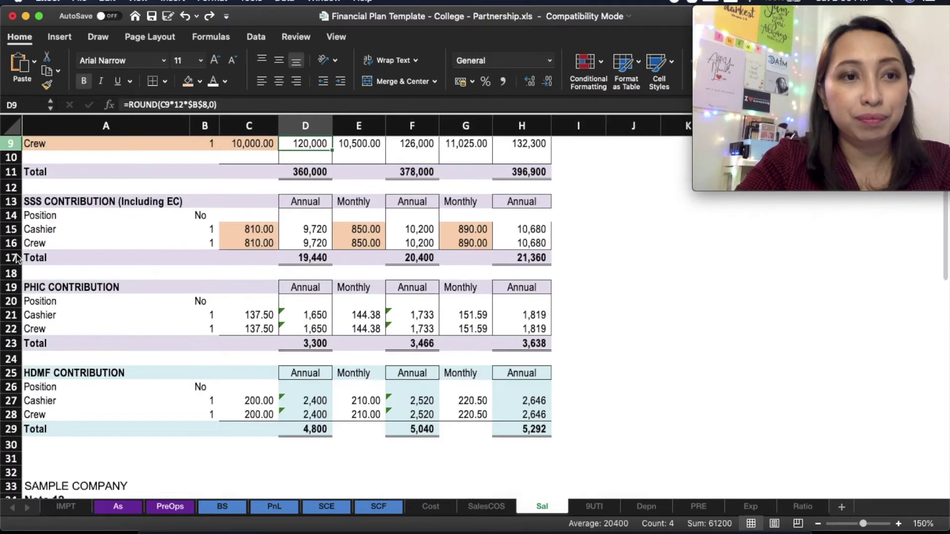
Undo the filled values and the inserted row for the added employee in the Salaries and Wages table.
{"action": "scroll", "coordinate": [105, 262], "scroll_direction": "up", "scroll_amount": 5}
{"action": "key", "text": "super+z"}
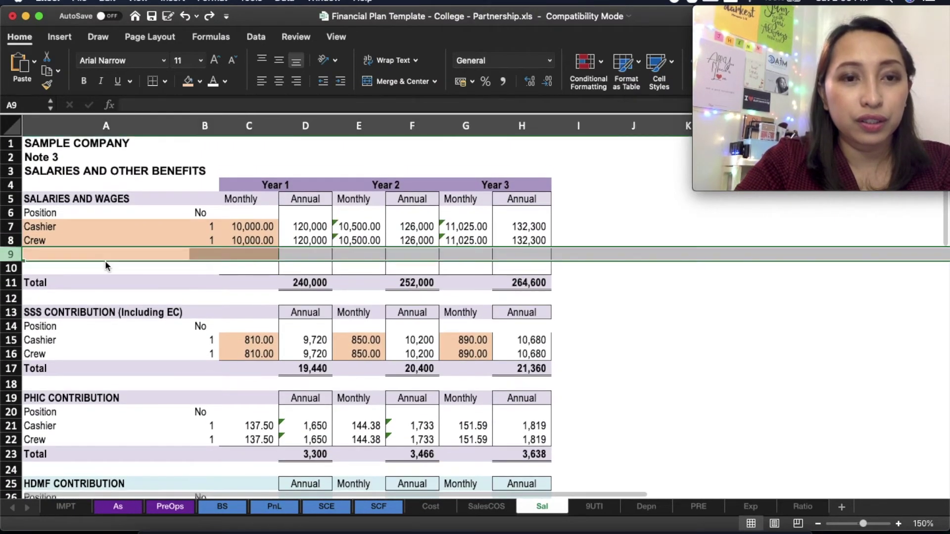
{"action": "key", "text": "super+z"}
{"action": "left_click", "coordinate": [158, 240]}
{"action": "left_click", "coordinate": [129, 225]}
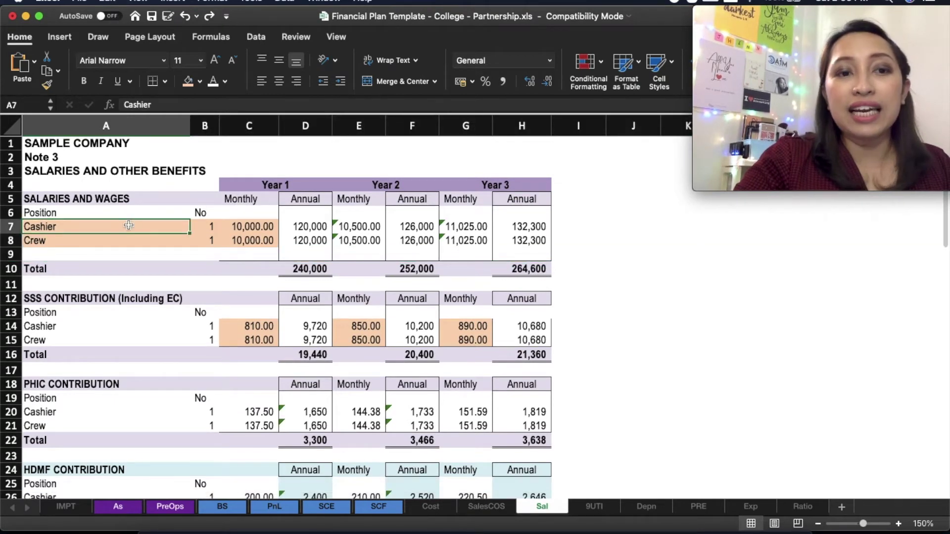
Try deleting the Crew row from Salaries and Wages, check the dependent benefit and payable rows, and undo the deletion.
{"action": "left_click", "coordinate": [11, 241]}
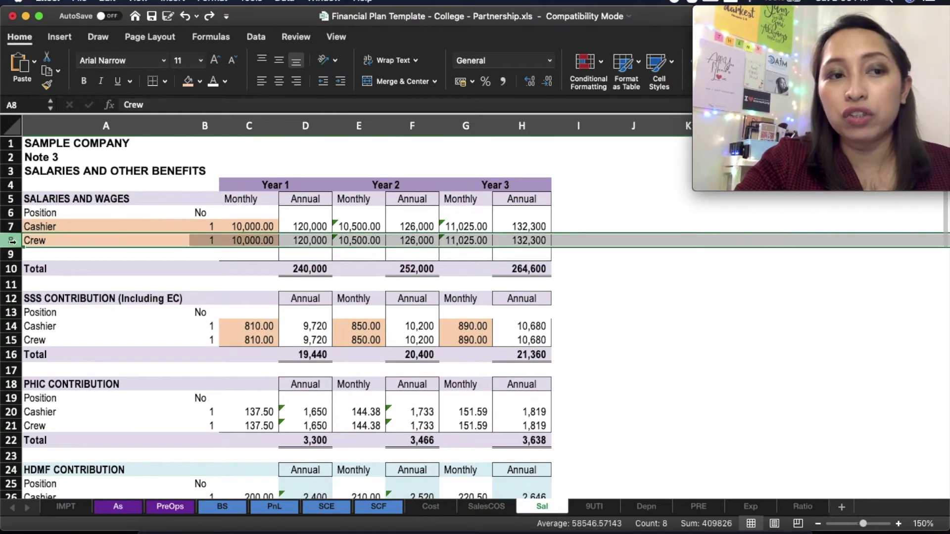
{"action": "key", "text": "super+minus"}
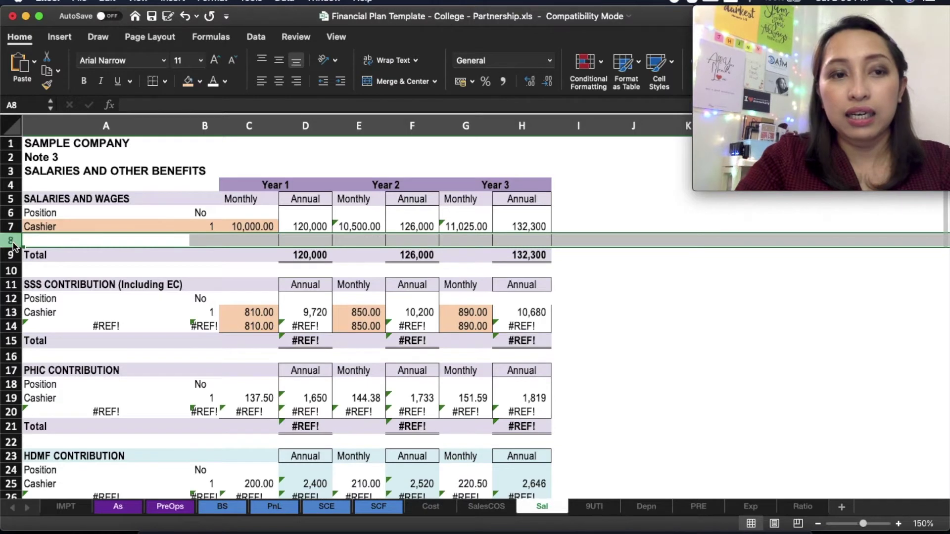
{"action": "key", "text": "super+z"}
{"action": "right_click", "coordinate": [13, 244]}
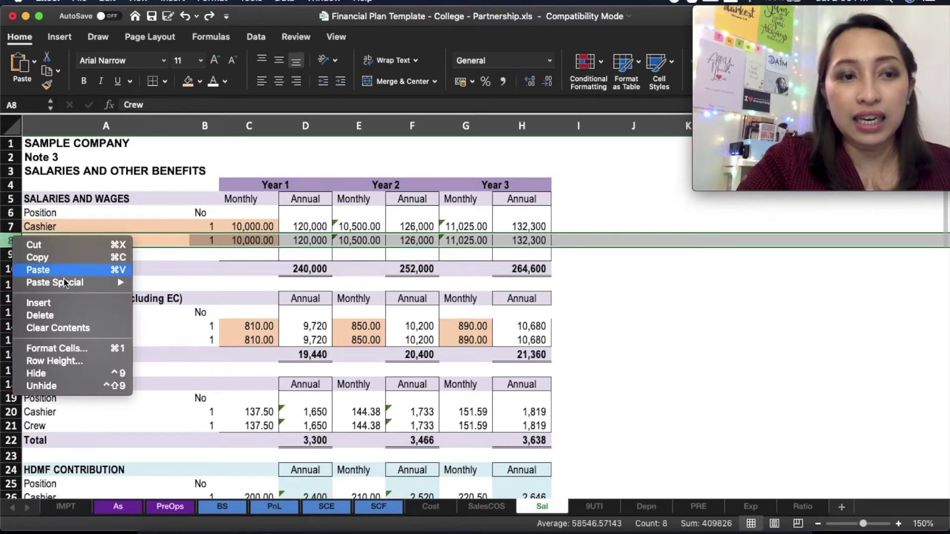
{"action": "left_click", "coordinate": [63, 315]}
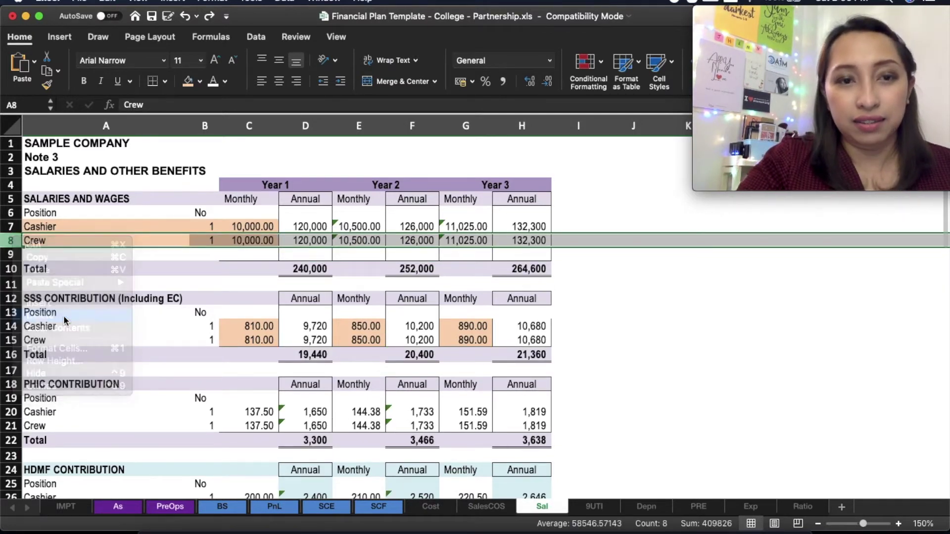
{"action": "left_click", "coordinate": [11, 326]}
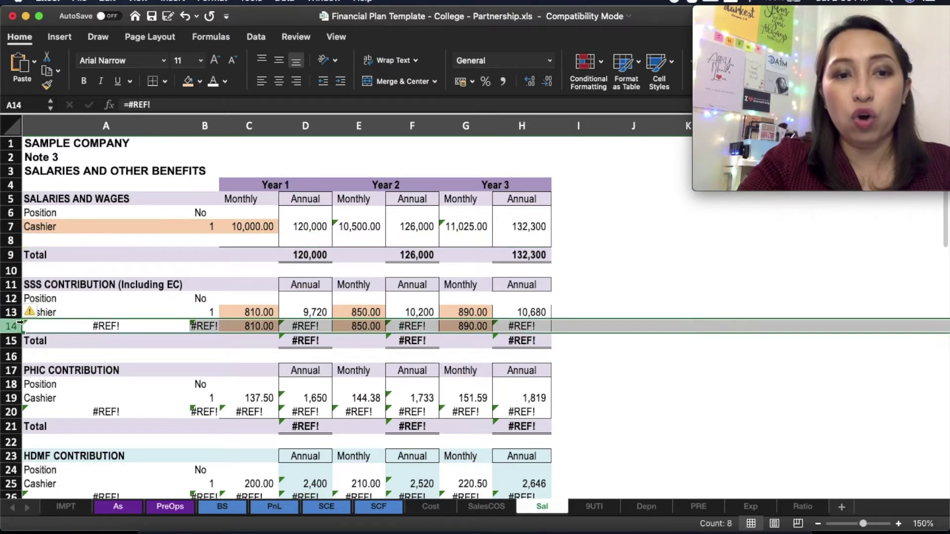
{"action": "scroll", "coordinate": [147, 374], "scroll_direction": "down", "scroll_amount": 5}
{"action": "scroll", "coordinate": [147, 375], "scroll_direction": "down", "scroll_amount": 8}
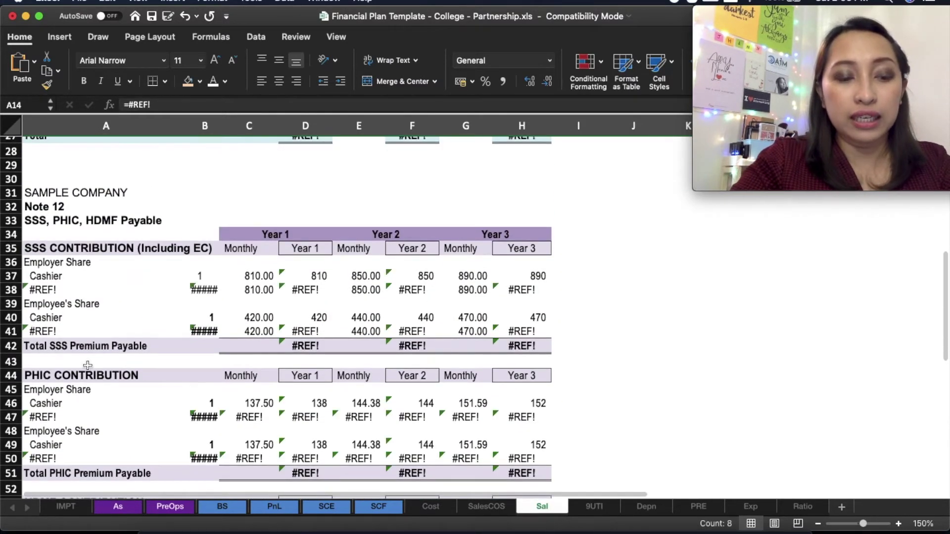
{"action": "key", "text": "super+z"}
{"action": "scroll", "coordinate": [247, 321], "scroll_direction": "up", "scroll_amount": 2}
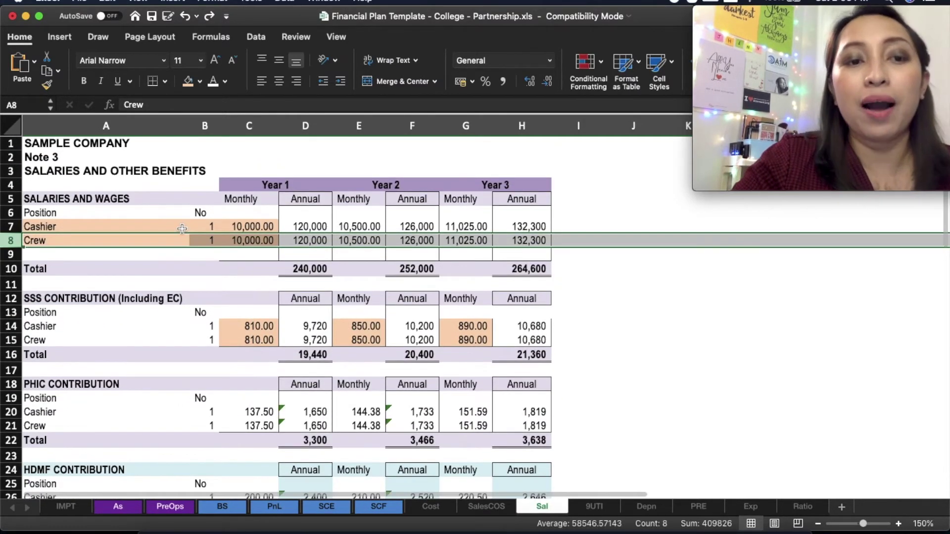
{"action": "left_click", "coordinate": [182, 229]}
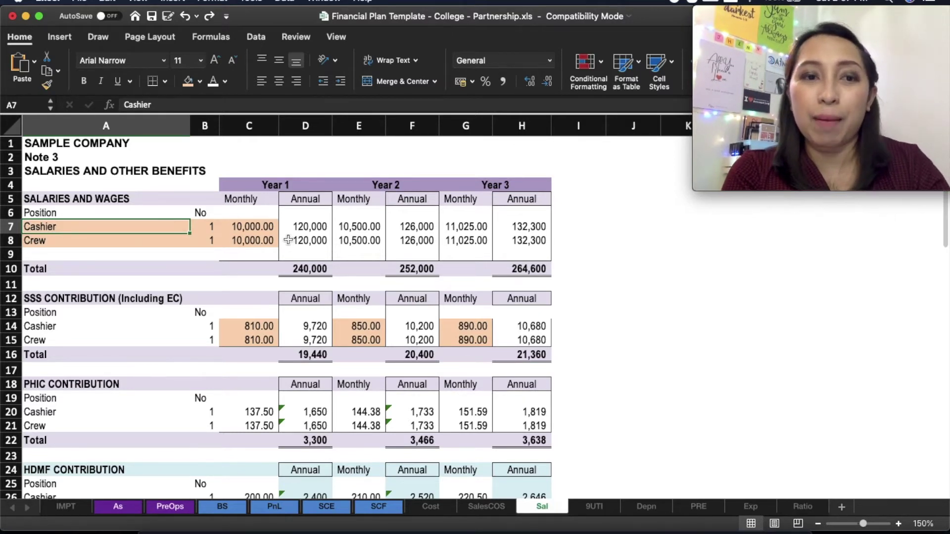
Look over the SSS, PHIC and HDMF contribution tables below Salaries and Wages.
{"action": "scroll", "coordinate": [288, 240], "scroll_direction": "down", "scroll_amount": 4}
{"action": "scroll", "coordinate": [288, 240], "scroll_direction": "down", "scroll_amount": 1}
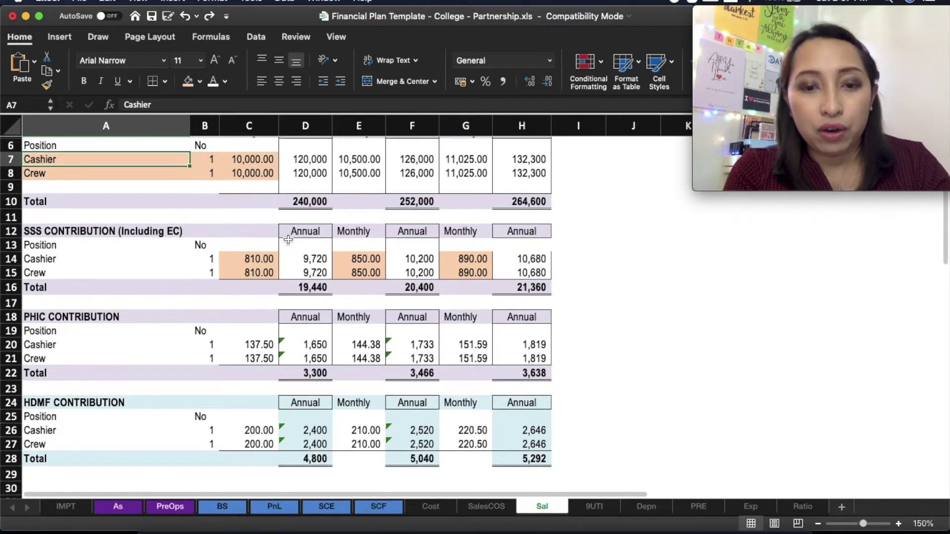
{"action": "scroll", "coordinate": [288, 240], "scroll_direction": "up", "scroll_amount": 2}
{"action": "scroll", "coordinate": [288, 240], "scroll_direction": "down", "scroll_amount": 1}
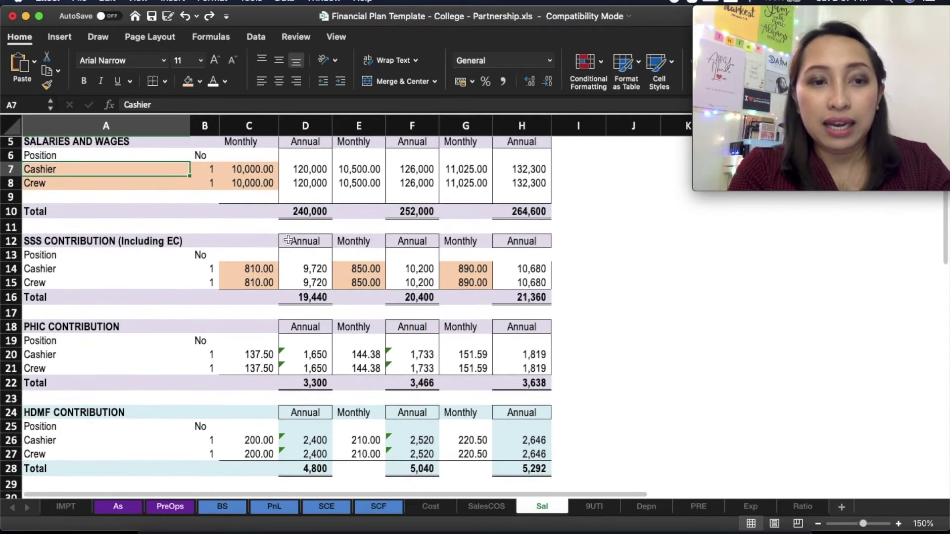
{"action": "left_click", "coordinate": [12, 242]}
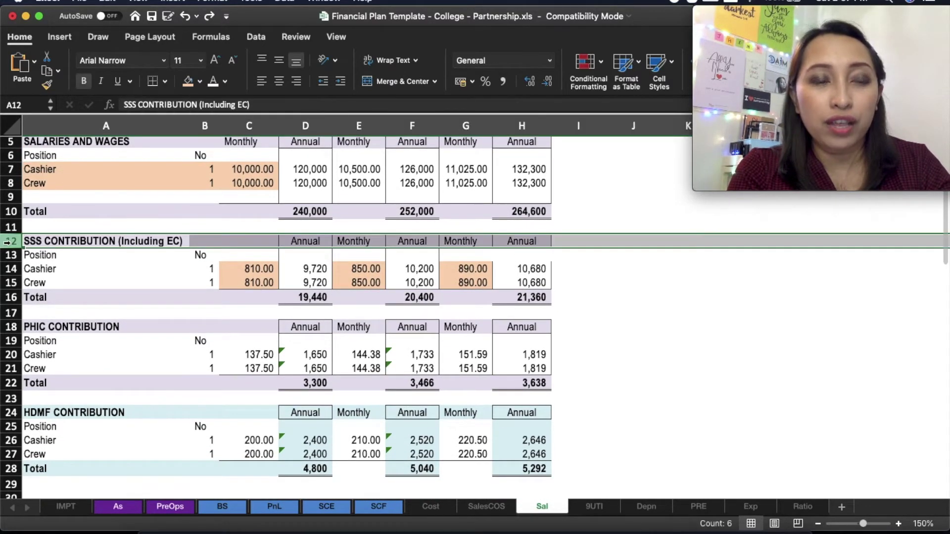
{"action": "left_click", "coordinate": [282, 374]}
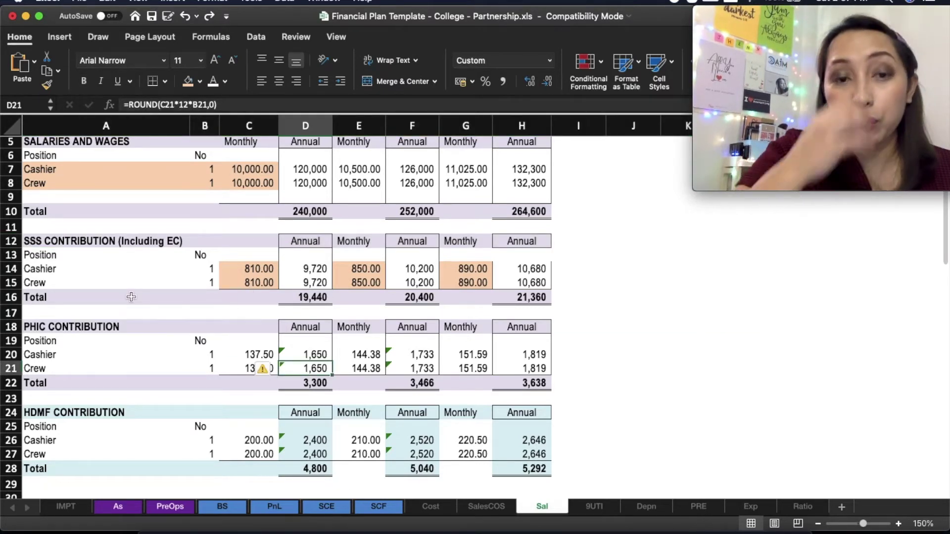
{"action": "scroll", "coordinate": [218, 255], "scroll_direction": "down", "scroll_amount": 1}
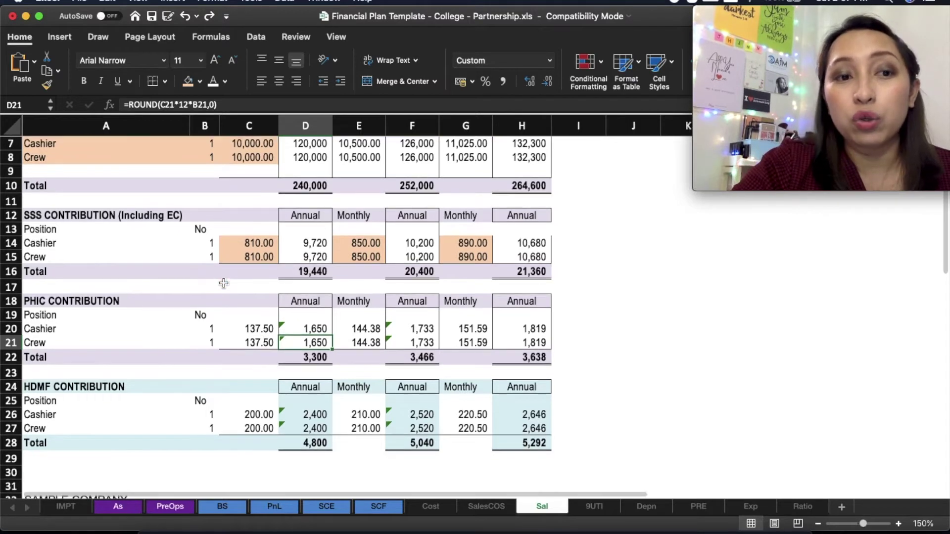
Inspect the Cashier's Year 1 monthly salary and SSS entries and the monthly PHIC and HDMF formulas.
{"action": "left_click", "coordinate": [251, 157]}
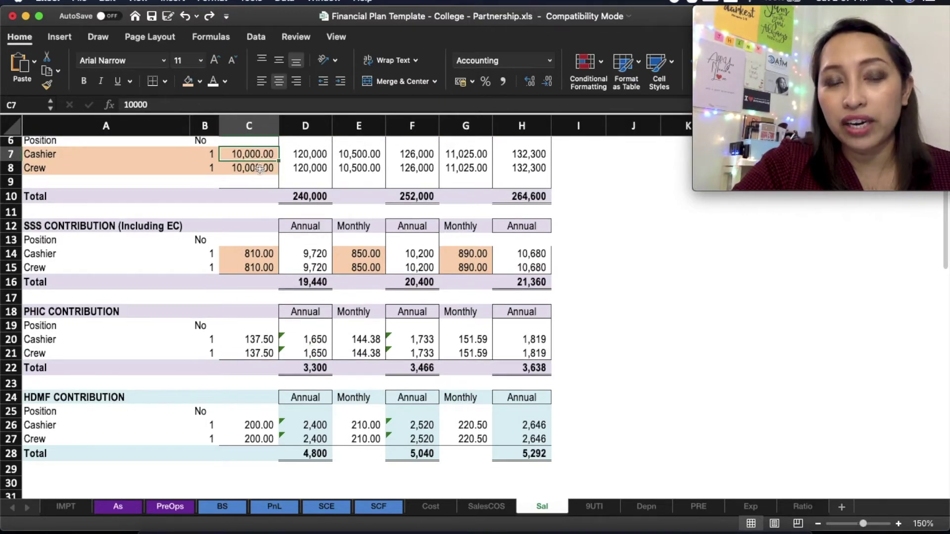
{"action": "left_click", "coordinate": [246, 251]}
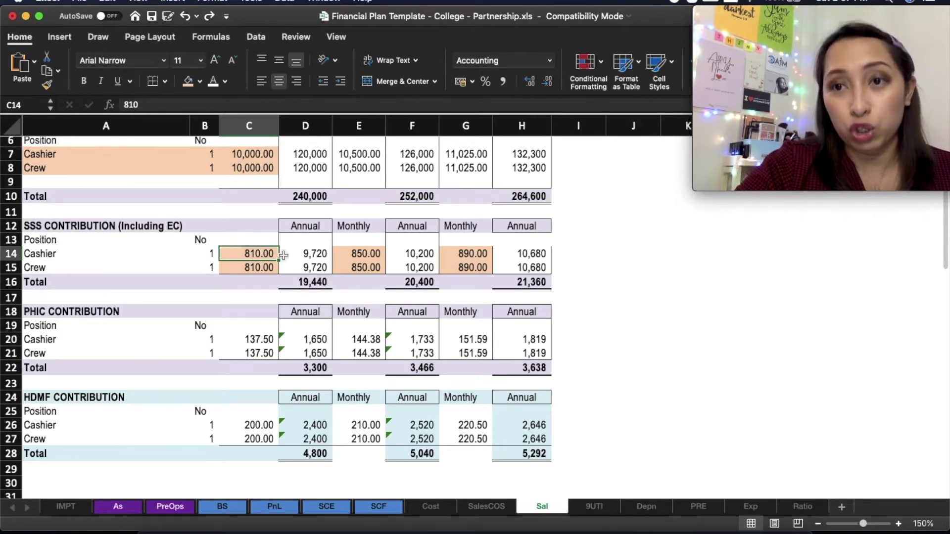
{"action": "scroll", "coordinate": [311, 264], "scroll_direction": "down", "scroll_amount": 2}
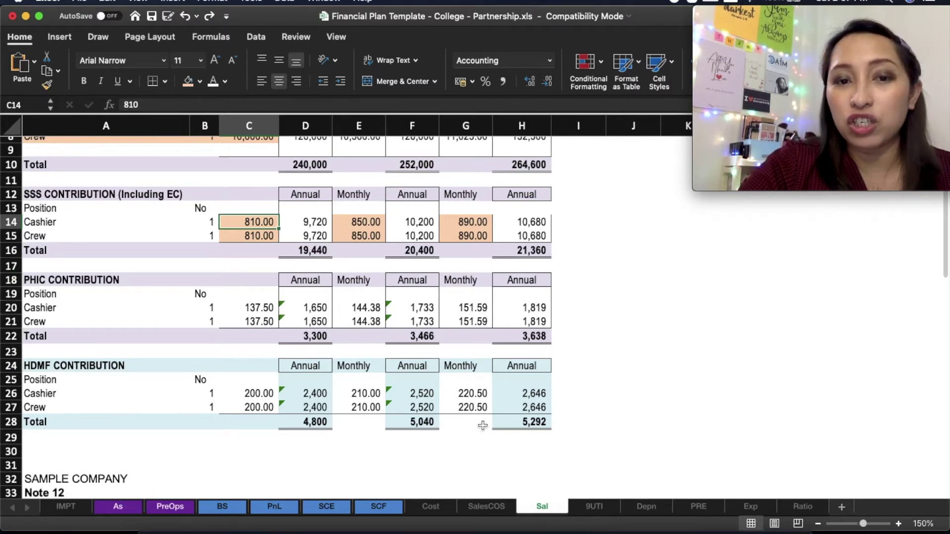
{"action": "left_click", "coordinate": [258, 306]}
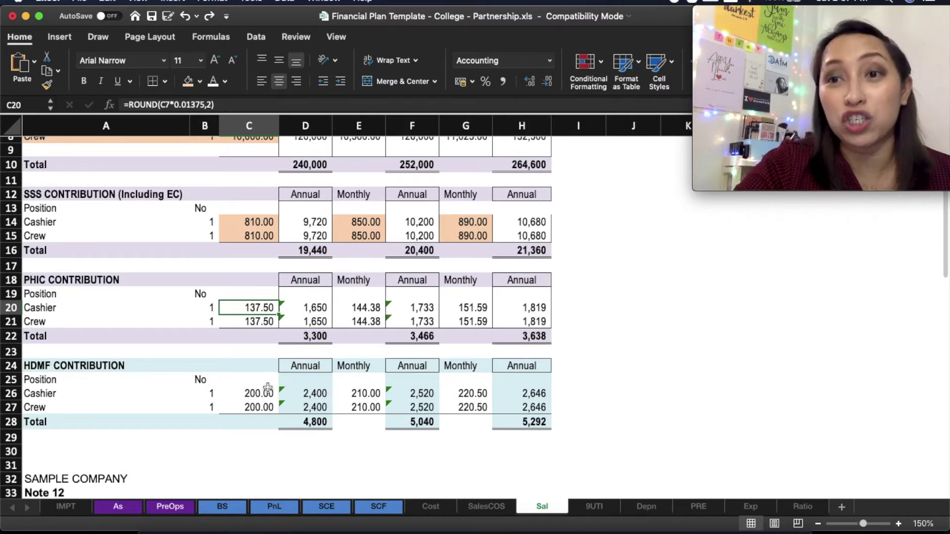
{"action": "scroll", "coordinate": [267, 404], "scroll_direction": "up", "scroll_amount": 5}
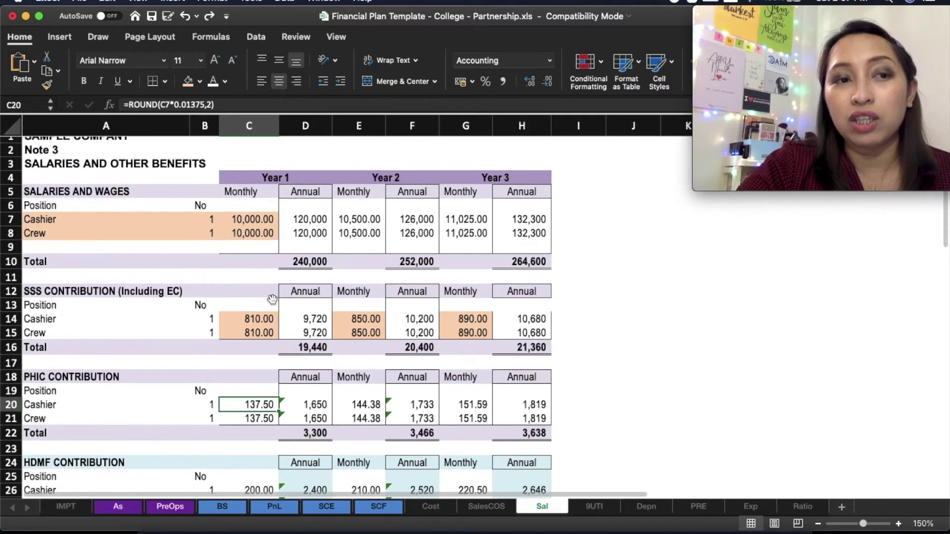
{"action": "scroll", "coordinate": [249, 409], "scroll_direction": "down", "scroll_amount": 4}
{"action": "scroll", "coordinate": [249, 409], "scroll_direction": "down", "scroll_amount": 3}
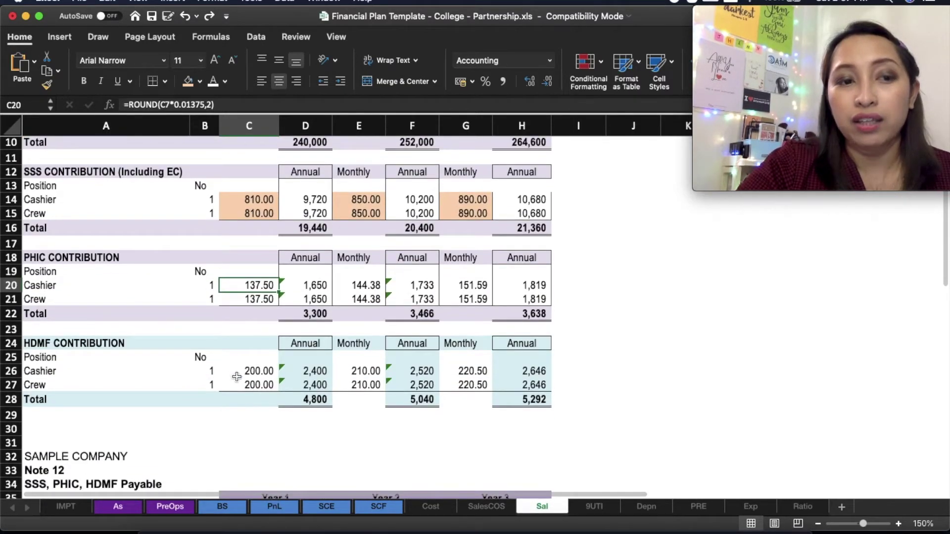
{"action": "left_click", "coordinate": [255, 372]}
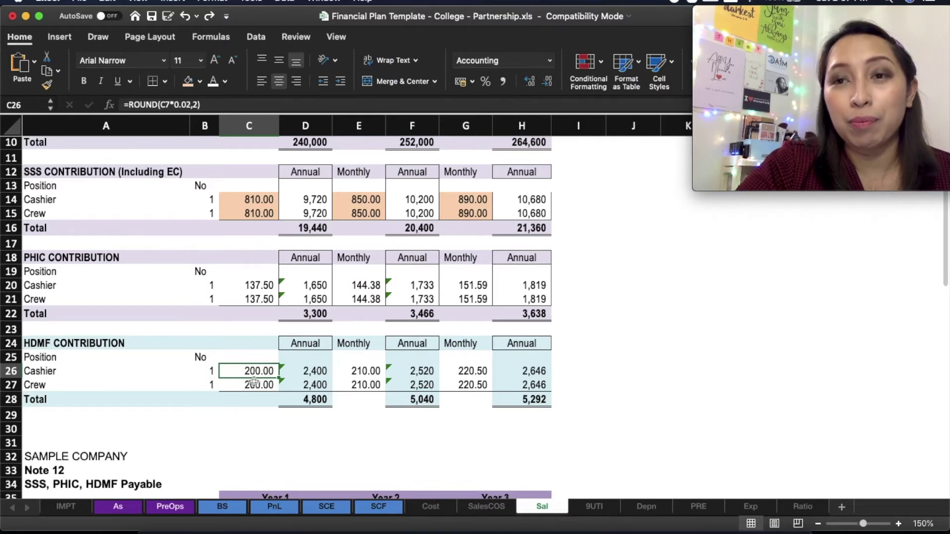
{"action": "scroll", "coordinate": [254, 381], "scroll_direction": "up", "scroll_amount": 6}
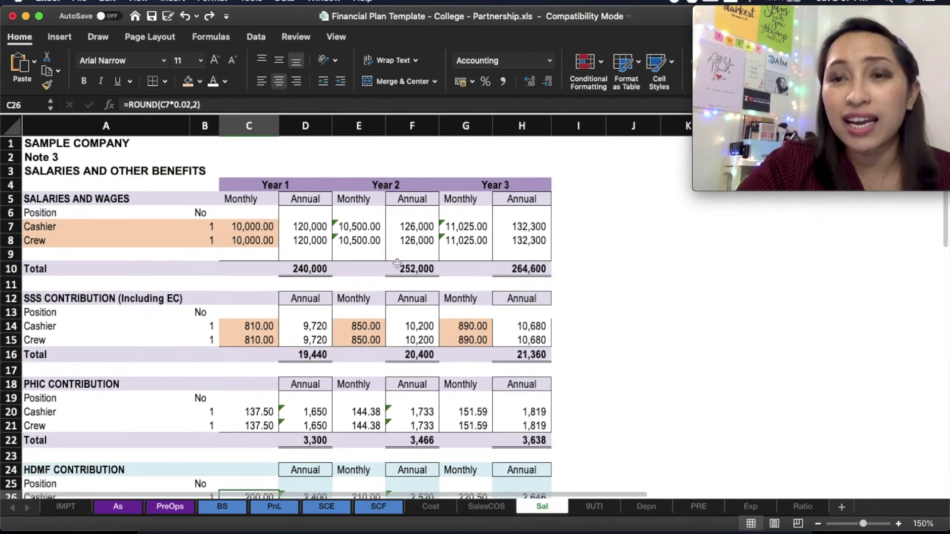
Review the shaded Year 1 monthly input cells in the Salaries and Wages and SSS Contribution tables.
{"action": "right_click", "coordinate": [421, 259]}
{"action": "left_click", "coordinate": [108, 226]}
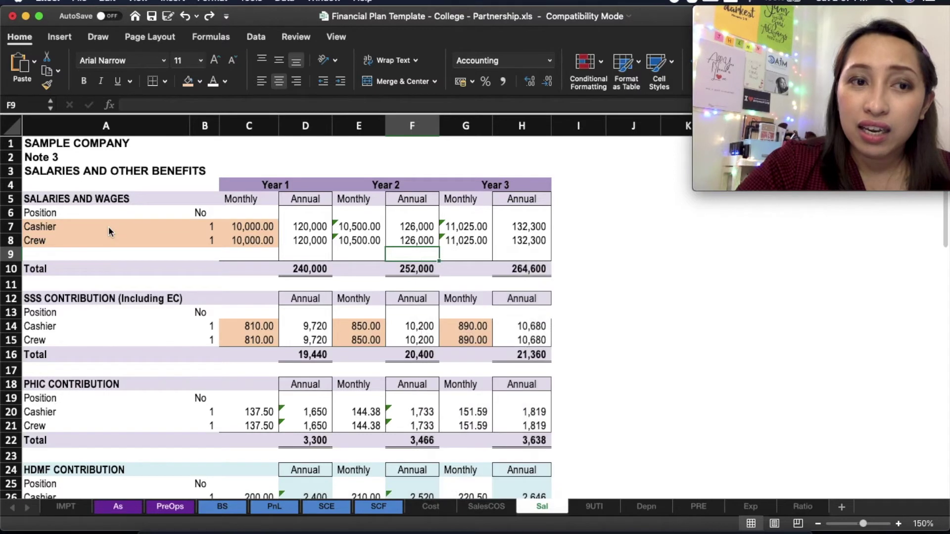
{"action": "left_click", "coordinate": [250, 227]}
{"action": "left_click", "coordinate": [250, 254]}
{"action": "left_click", "coordinate": [250, 322]}
{"action": "left_click", "coordinate": [254, 337]}
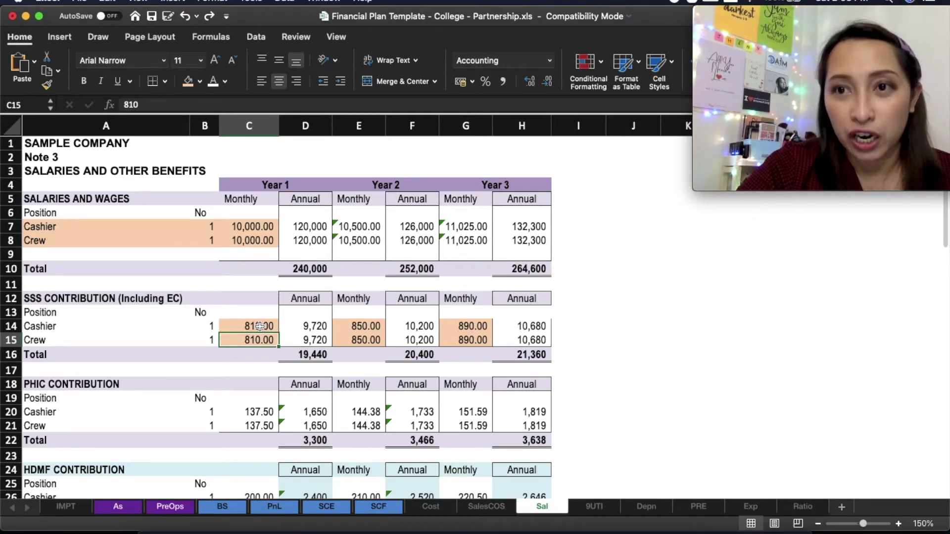
{"action": "scroll", "coordinate": [260, 327], "scroll_direction": "down", "scroll_amount": 6}
{"action": "scroll", "coordinate": [259, 326], "scroll_direction": "up", "scroll_amount": 6}
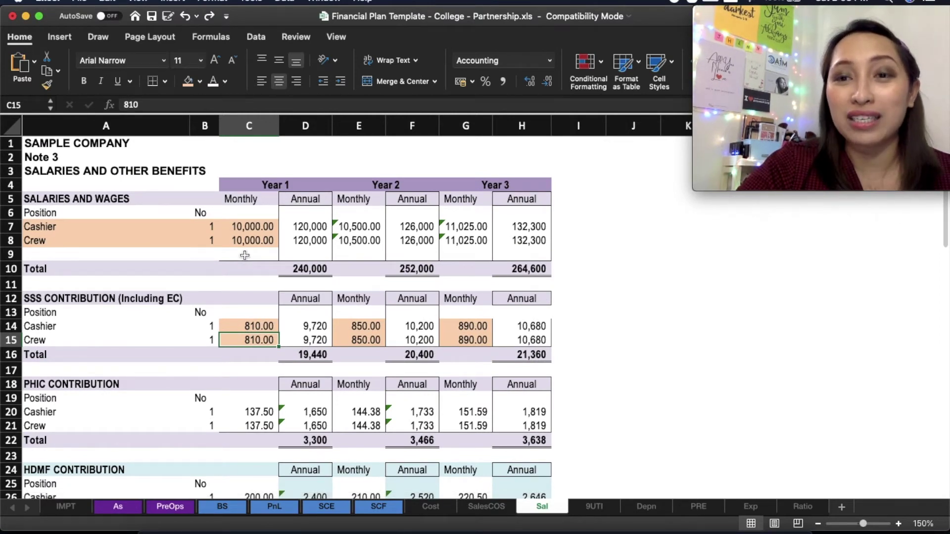
Check the Year 1 Total SSS Premium Payable formula in Note 12 and leave it as it is.
{"action": "left_click", "coordinate": [11, 241]}
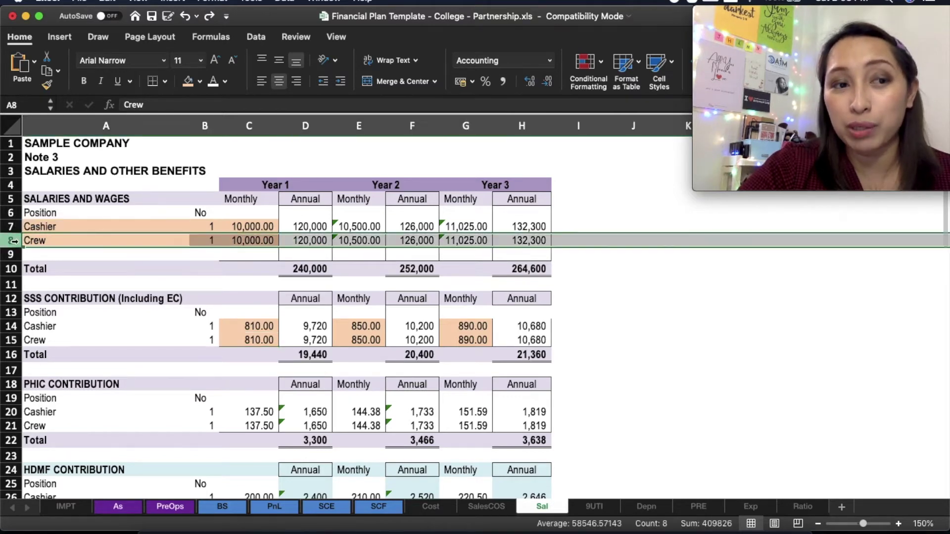
{"action": "scroll", "coordinate": [66, 426], "scroll_direction": "down", "scroll_amount": 10}
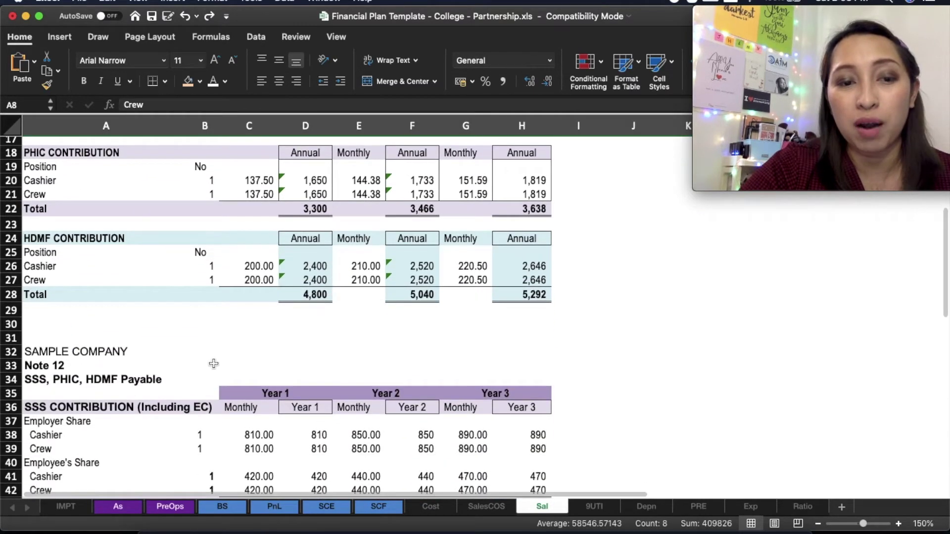
{"action": "scroll", "coordinate": [319, 329], "scroll_direction": "down", "scroll_amount": 3}
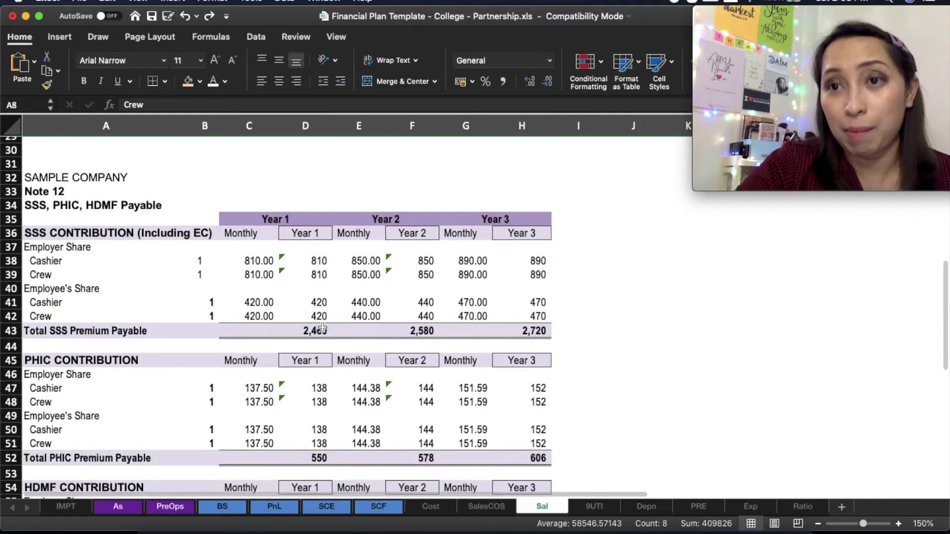
{"action": "double_click", "coordinate": [313, 331]}
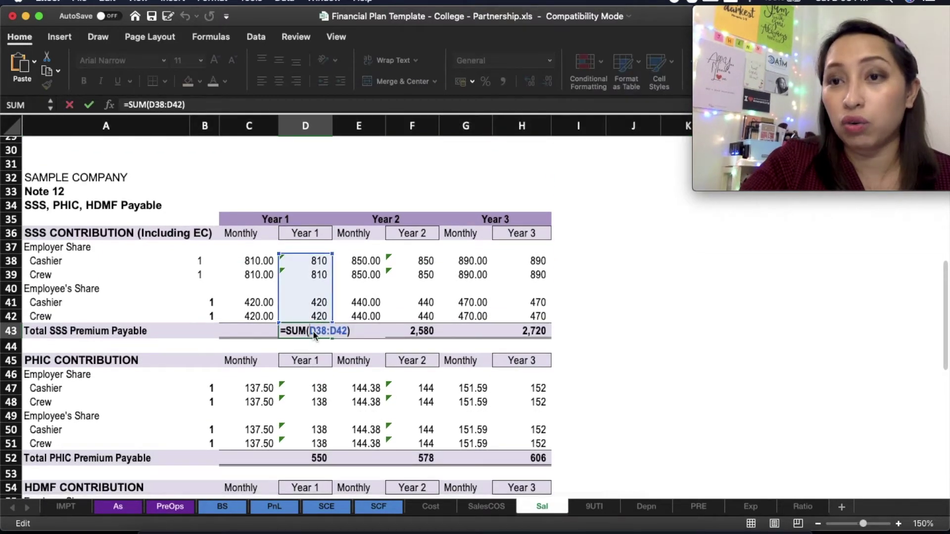
{"action": "key", "text": "Return"}
{"action": "scroll", "coordinate": [375, 336], "scroll_direction": "down", "scroll_amount": 2}
{"action": "scroll", "coordinate": [375, 336], "scroll_direction": "up", "scroll_amount": 15}
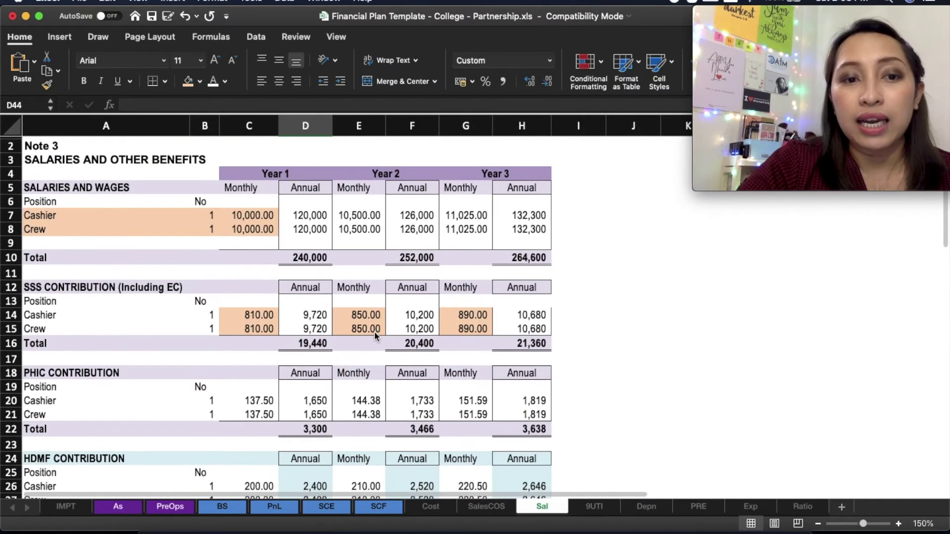
Set the Cashier's Year 1 monthly salary to 15000 in the Salaries and Wages table.
{"action": "left_click", "coordinate": [270, 217]}
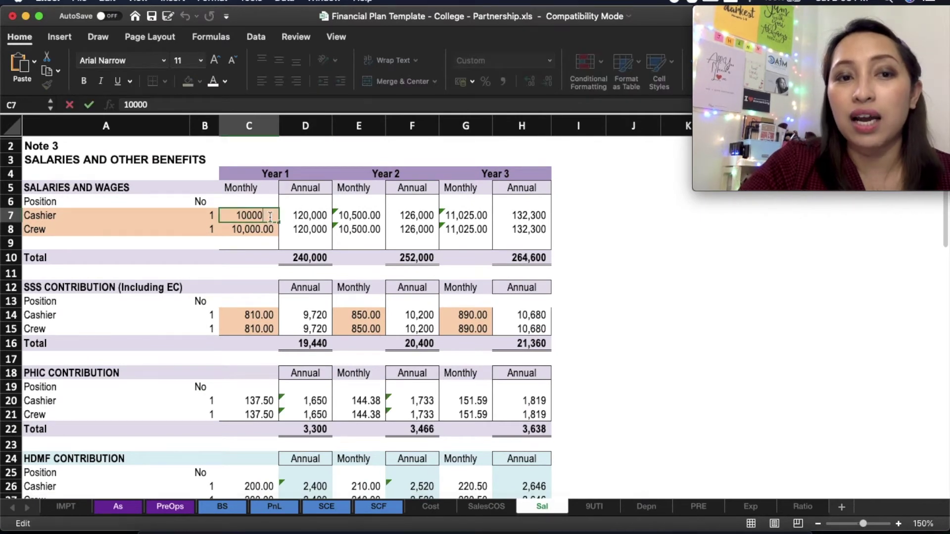
{"action": "key", "text": "Down"}
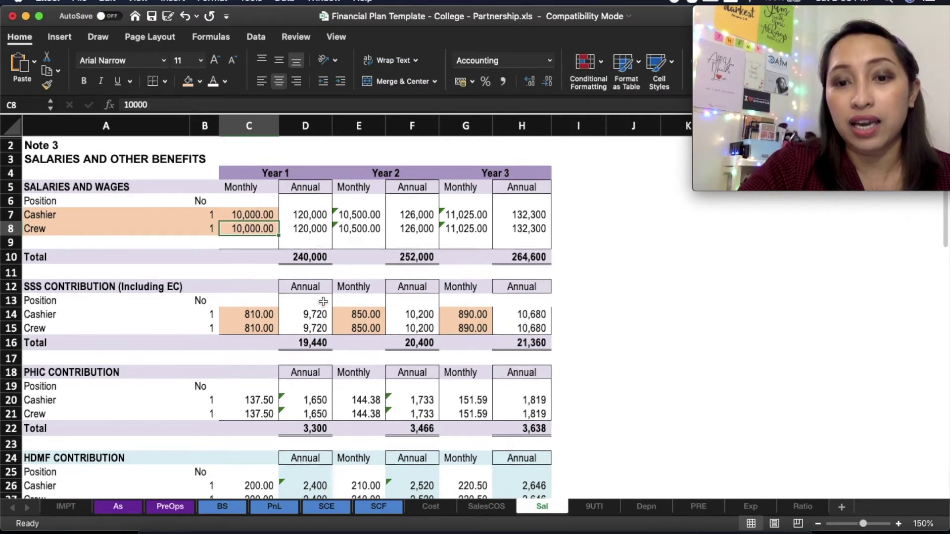
{"action": "scroll", "coordinate": [323, 302], "scroll_direction": "down", "scroll_amount": 1}
{"action": "left_click", "coordinate": [264, 188]}
{"action": "type", "text": "15"}
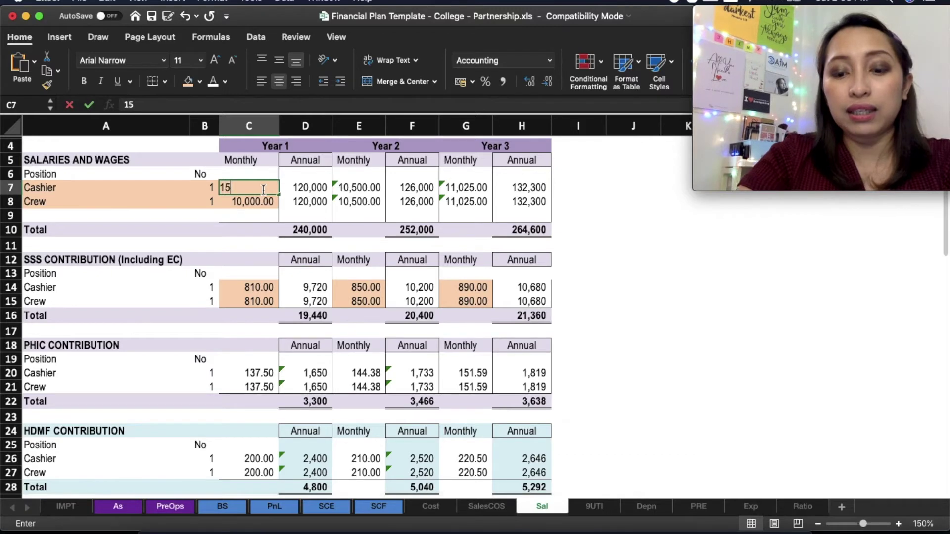
{"action": "type", "text": "000"}
{"action": "key", "text": "Return"}
{"action": "left_click", "coordinate": [264, 192]}
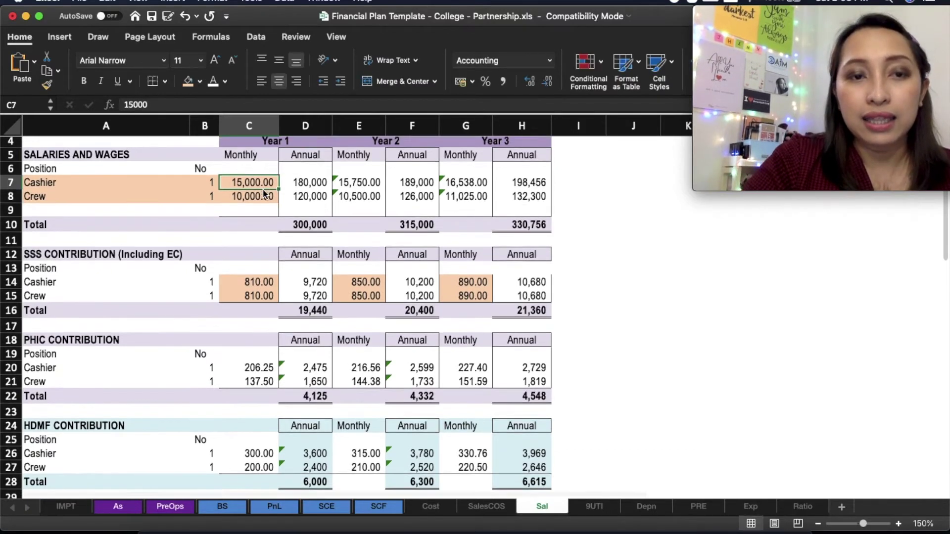
Review the Year 1 monthly SSS entries and the linked SSS, PHIC and HDMF payable tables in Note 12.
{"action": "scroll", "coordinate": [263, 188], "scroll_direction": "down", "scroll_amount": 2}
{"action": "left_click_drag", "start_coordinate": [247, 226], "coordinate": [251, 249]}
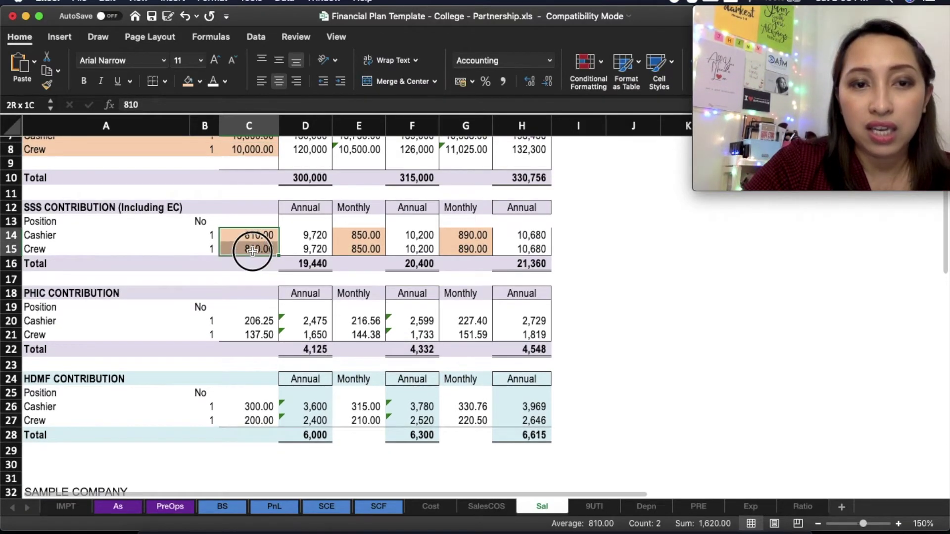
{"action": "scroll", "coordinate": [252, 255], "scroll_direction": "down", "scroll_amount": 10}
{"action": "scroll", "coordinate": [252, 251], "scroll_direction": "down", "scroll_amount": 7}
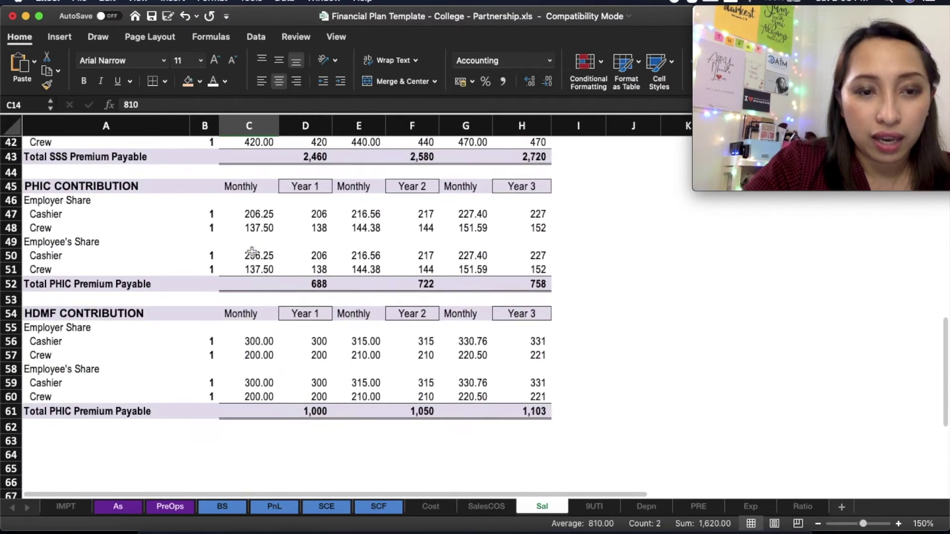
{"action": "scroll", "coordinate": [252, 252], "scroll_direction": "up", "scroll_amount": 2}
{"action": "scroll", "coordinate": [252, 251], "scroll_direction": "up", "scroll_amount": 2}
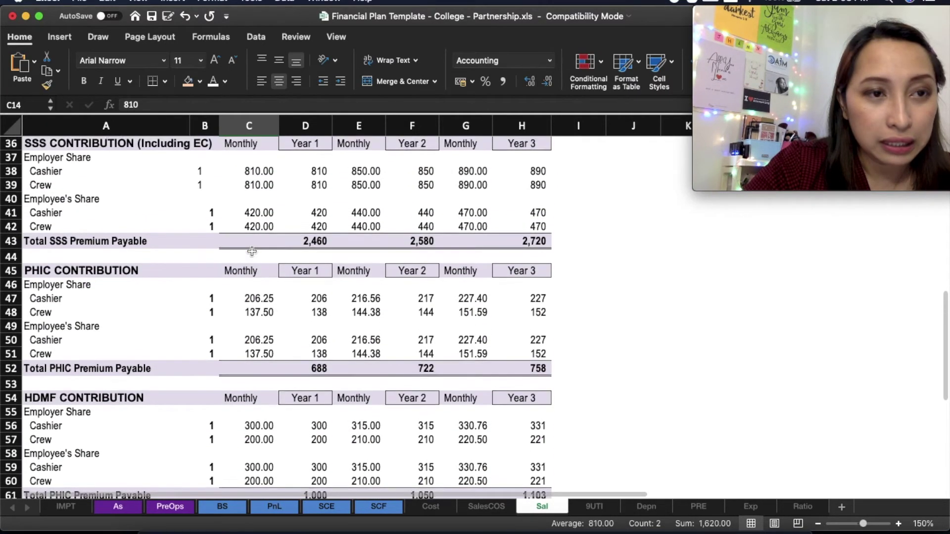
{"action": "left_click", "coordinate": [260, 207]}
{"action": "left_click_drag", "start_coordinate": [315, 223], "coordinate": [546, 265]}
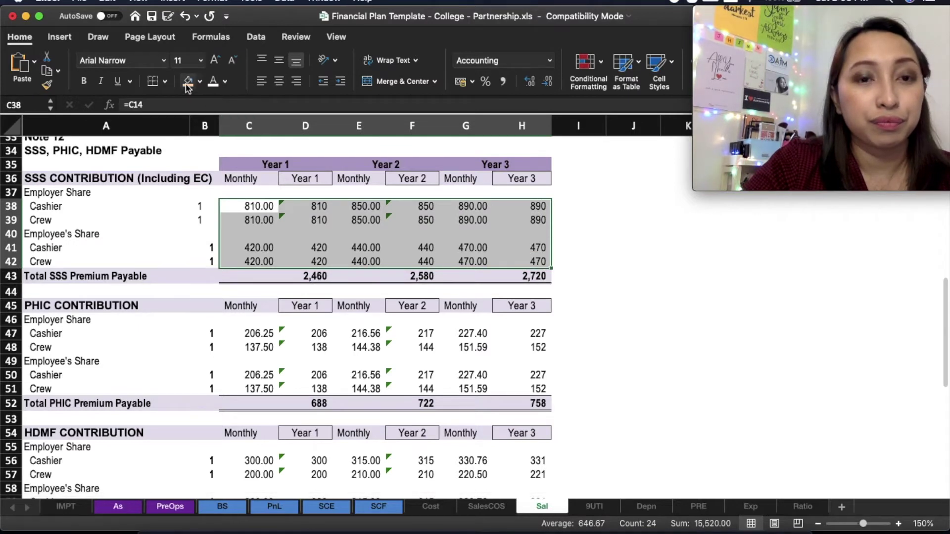
Fill the Year 1 and Year 2 monthly employee's share SSS cells for Cashier and Crew in Note 12 with light orange.
{"action": "left_click", "coordinate": [262, 218]}
{"action": "left_click_drag", "start_coordinate": [262, 208], "coordinate": [261, 261]}
{"action": "left_click", "coordinate": [188, 82]}
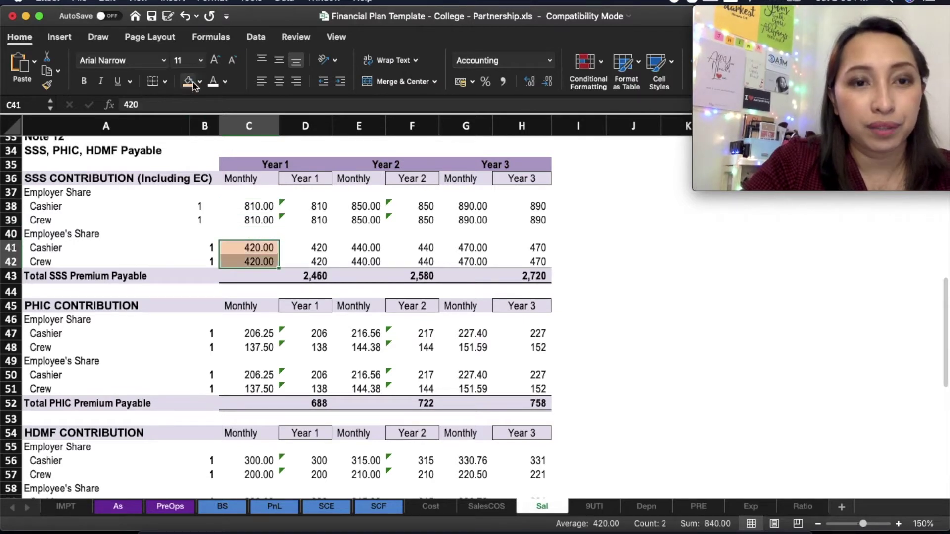
{"action": "left_click_drag", "start_coordinate": [361, 247], "coordinate": [361, 261]}
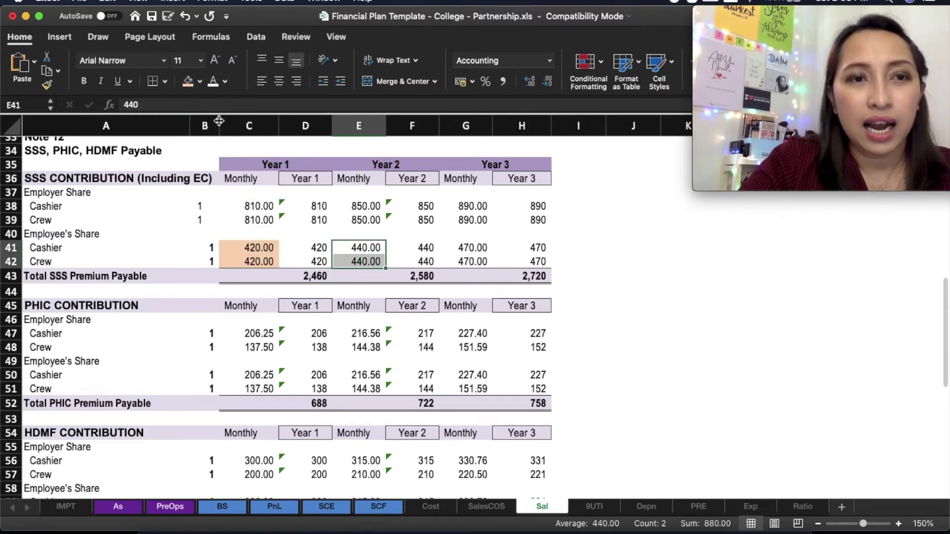
{"action": "left_click", "coordinate": [188, 82]}
{"action": "left_click", "coordinate": [424, 247]}
{"action": "key", "text": "shift+Down"}
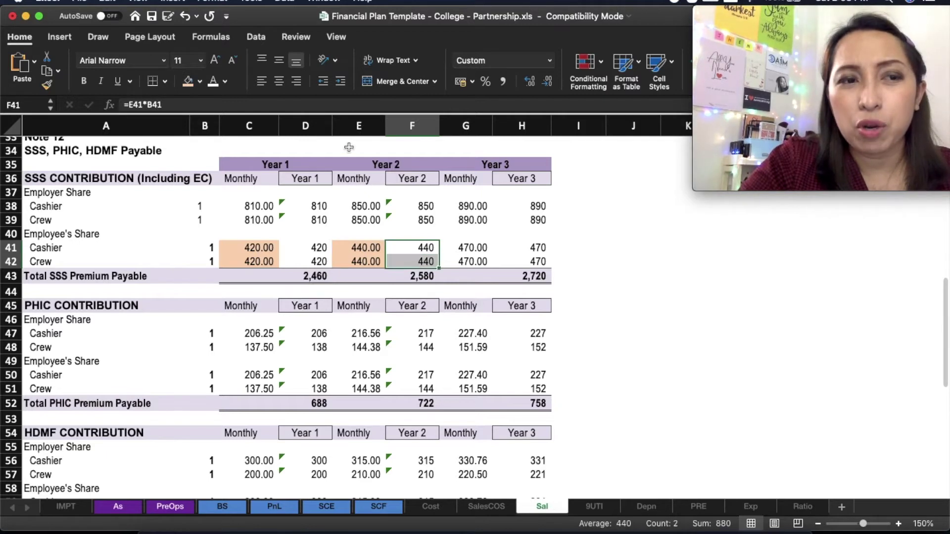
{"action": "left_click", "coordinate": [189, 82]}
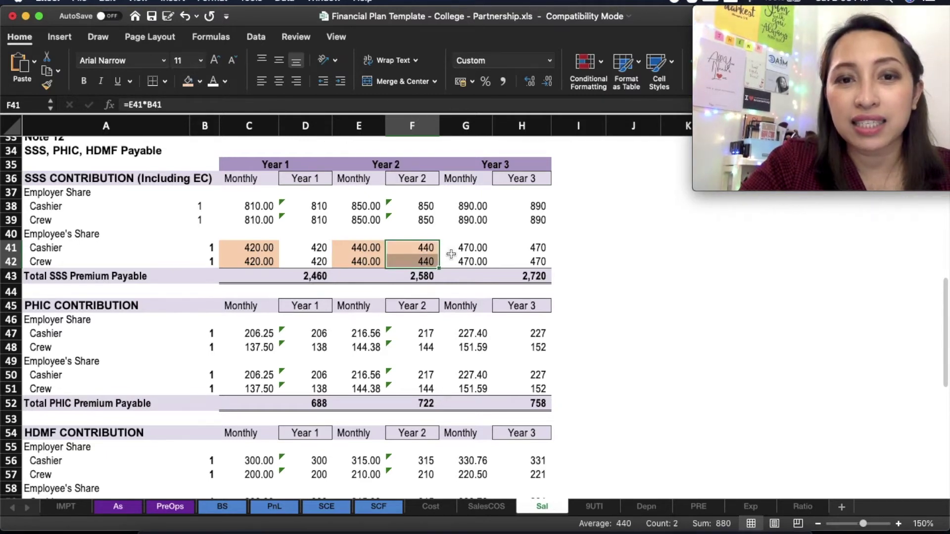
{"action": "key", "text": "super+z"}
Fill the Year 3 monthly employee's share SSS cells for Cashier and Crew in Note 12 with light orange.
{"action": "left_click_drag", "start_coordinate": [464, 249], "coordinate": [465, 262]}
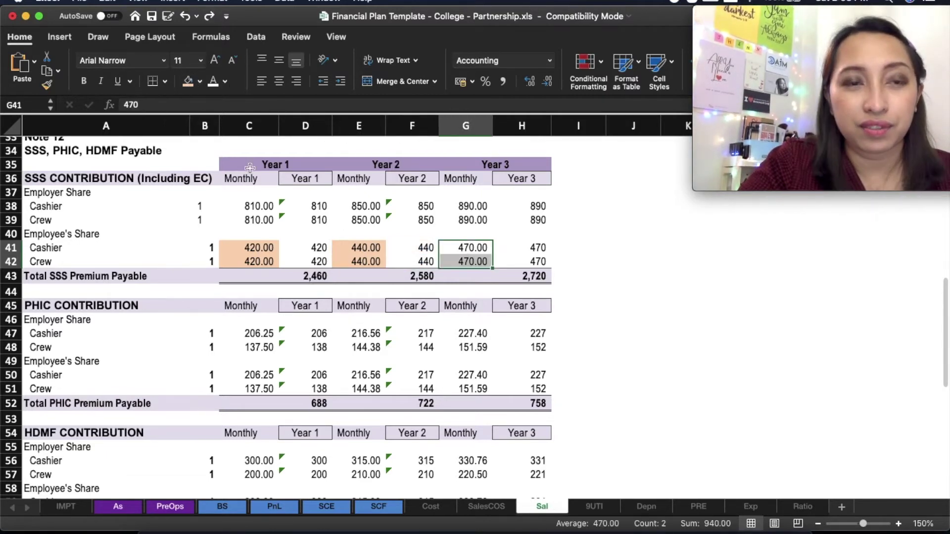
{"action": "left_click", "coordinate": [188, 84]}
{"action": "scroll", "coordinate": [437, 354], "scroll_direction": "up", "scroll_amount": 2}
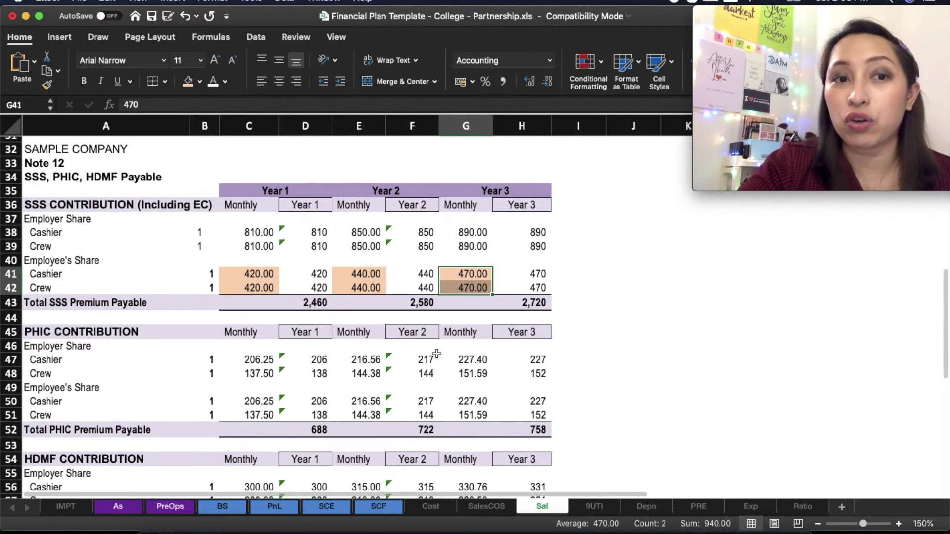
Compare the linked employee counts in the Note 12 payable tables with the position counts in the Salaries and Wages table.
{"action": "left_click_drag", "start_coordinate": [200, 231], "coordinate": [207, 409]}
{"action": "scroll", "coordinate": [207, 408], "scroll_direction": "up", "scroll_amount": 10}
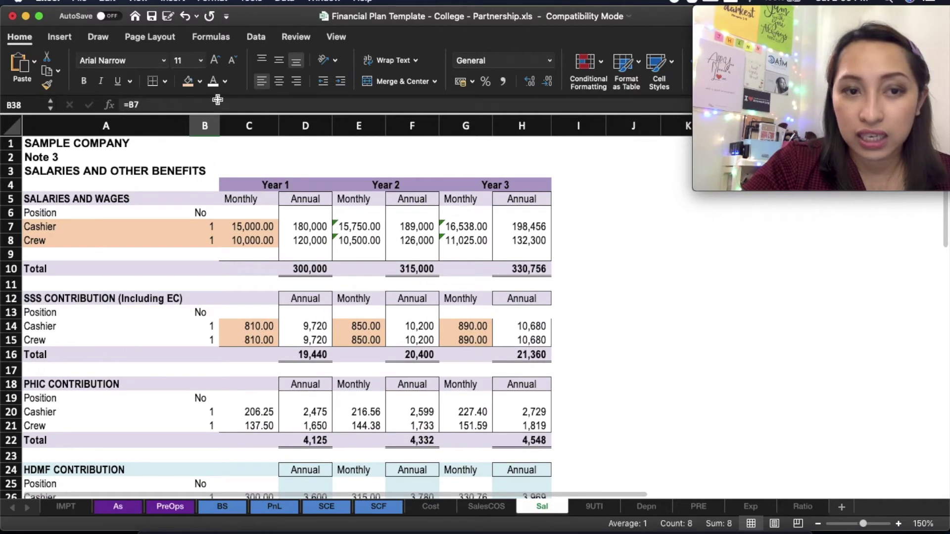
{"action": "scroll", "coordinate": [345, 276], "scroll_direction": "down", "scroll_amount": 8}
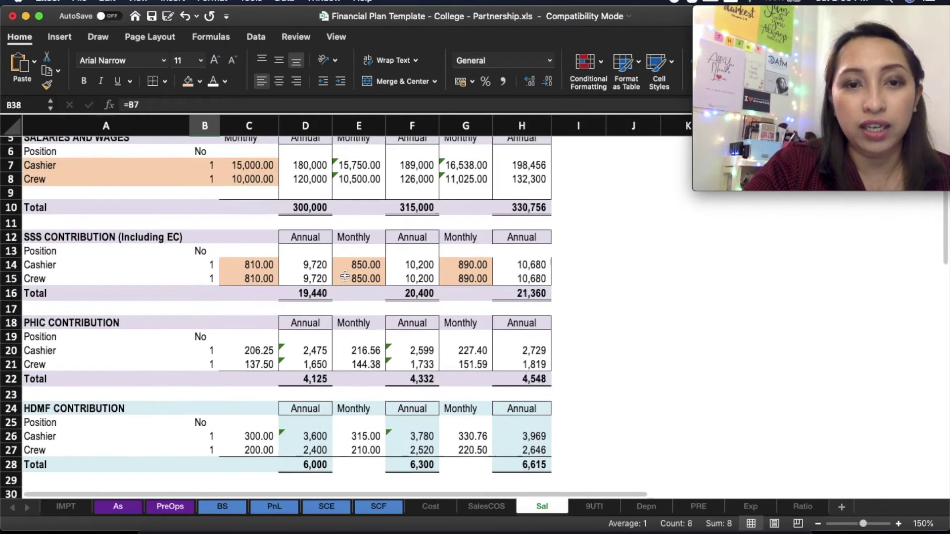
{"action": "scroll", "coordinate": [345, 276], "scroll_direction": "down", "scroll_amount": 3}
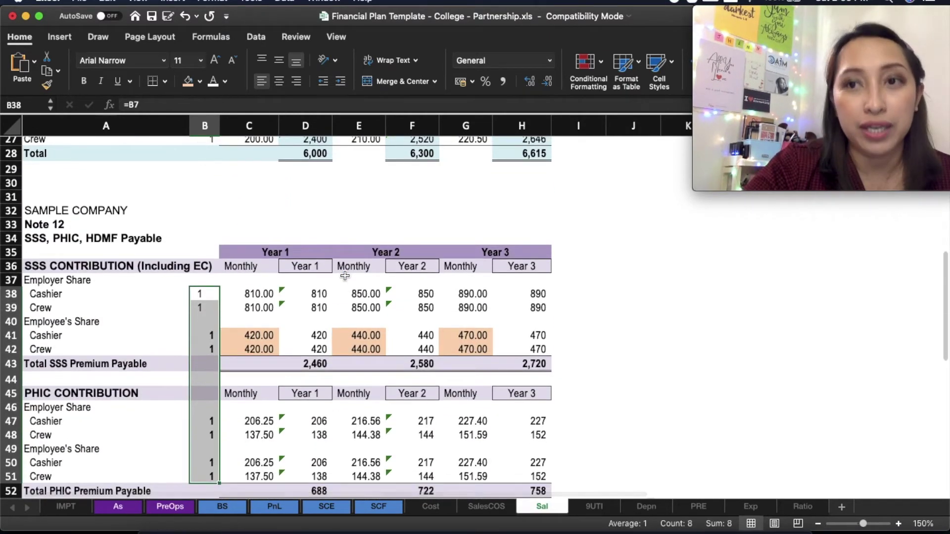
{"action": "scroll", "coordinate": [387, 336], "scroll_direction": "up", "scroll_amount": 9}
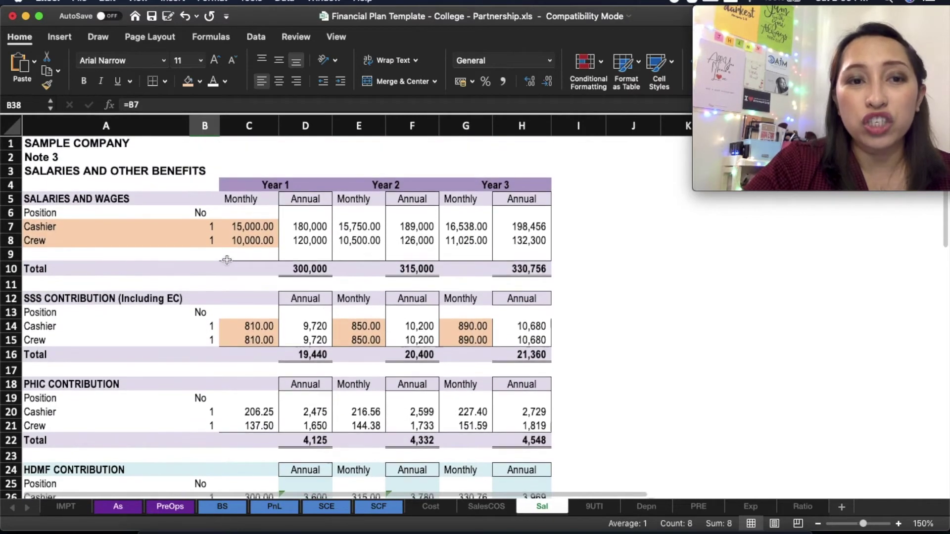
{"action": "left_click", "coordinate": [226, 260]}
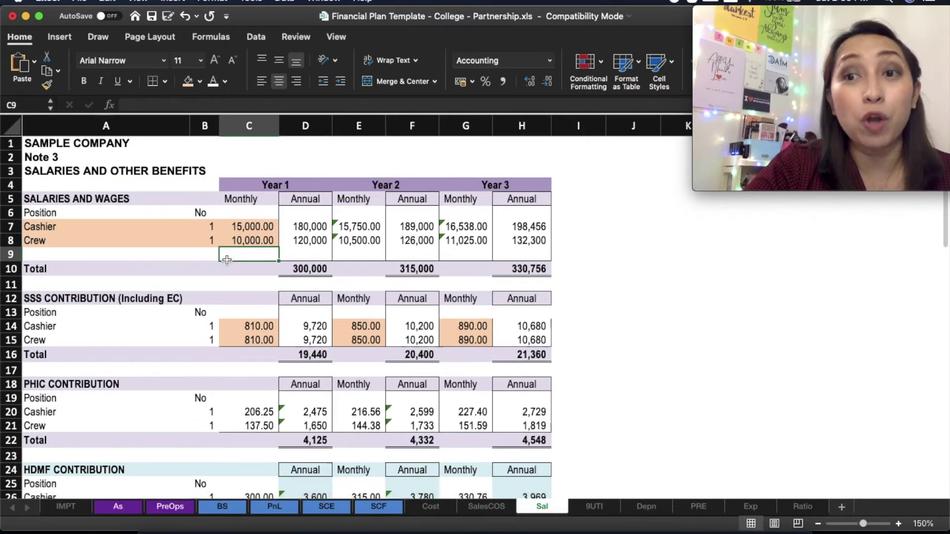
{"action": "scroll", "coordinate": [286, 264], "scroll_direction": "down", "scroll_amount": 1}
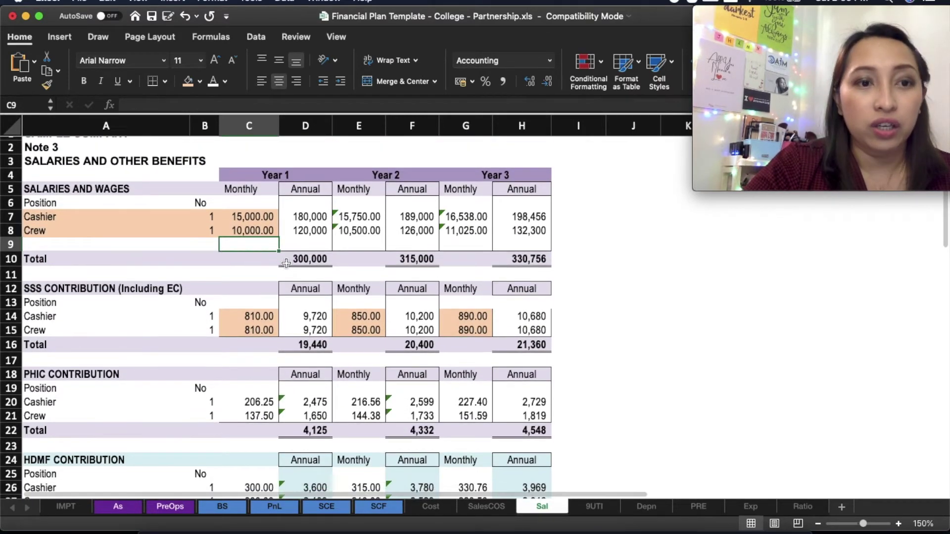
Switch to the SSS contribution table image in Preview and look up the contribution for a 15,000 monthly salary, then return to the workbook.
{"action": "left_click", "coordinate": [81, 286]}
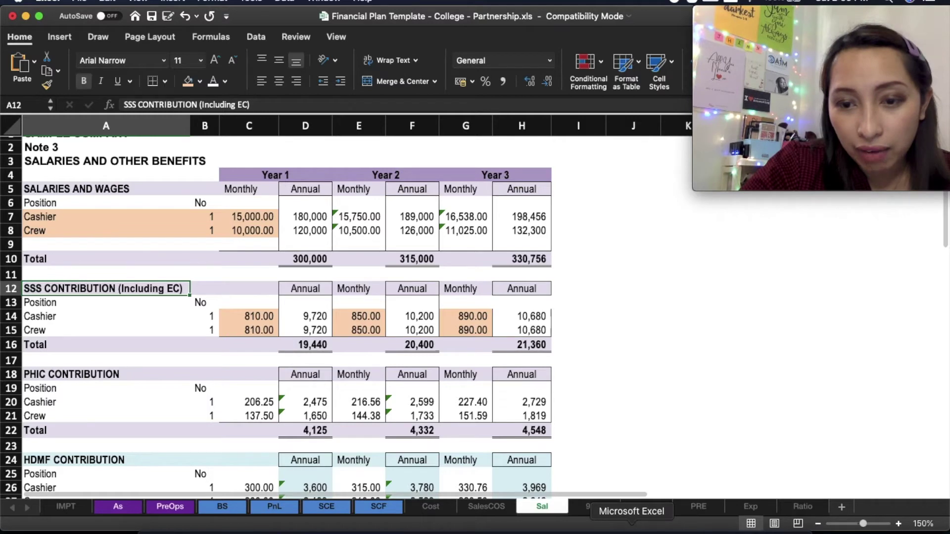
{"action": "left_click", "coordinate": [722, 518]}
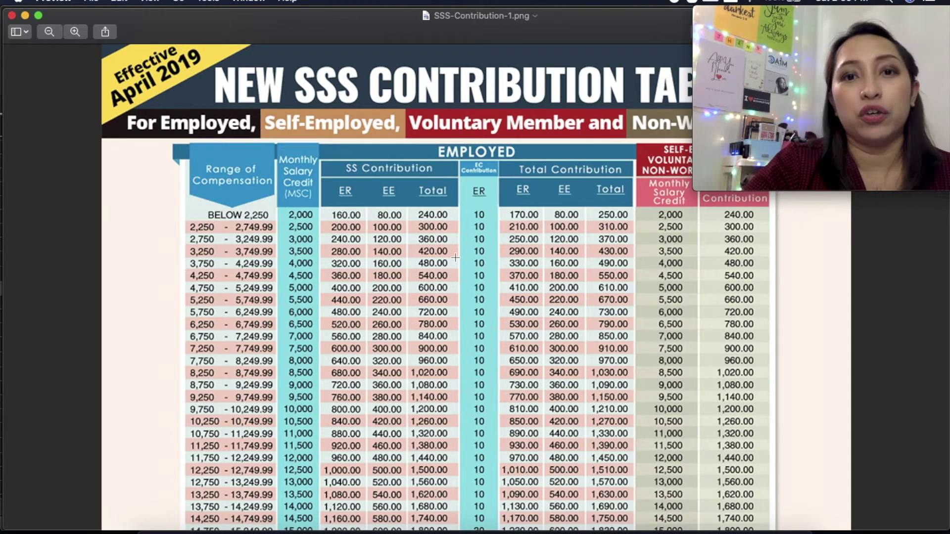
{"action": "scroll", "coordinate": [375, 317], "scroll_direction": "down", "scroll_amount": 2}
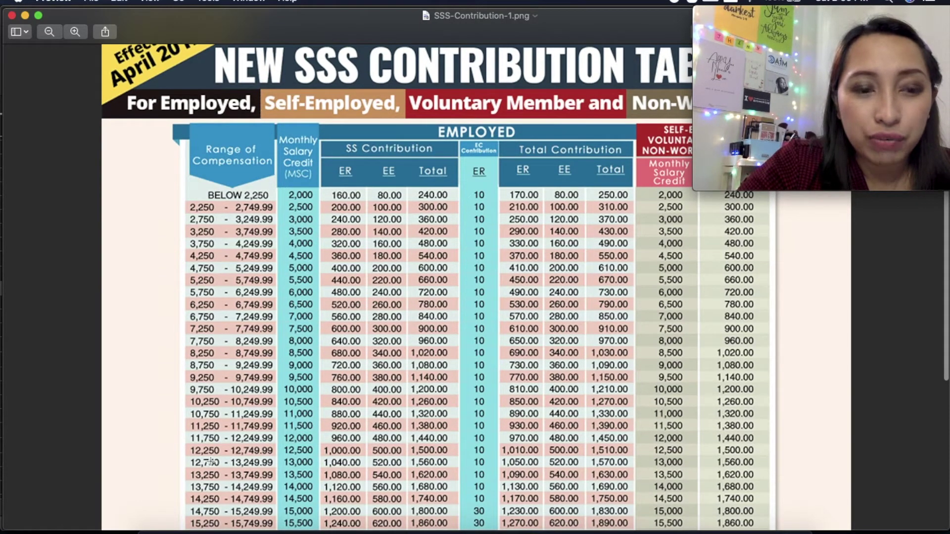
{"action": "scroll", "coordinate": [221, 471], "scroll_direction": "down", "scroll_amount": 5}
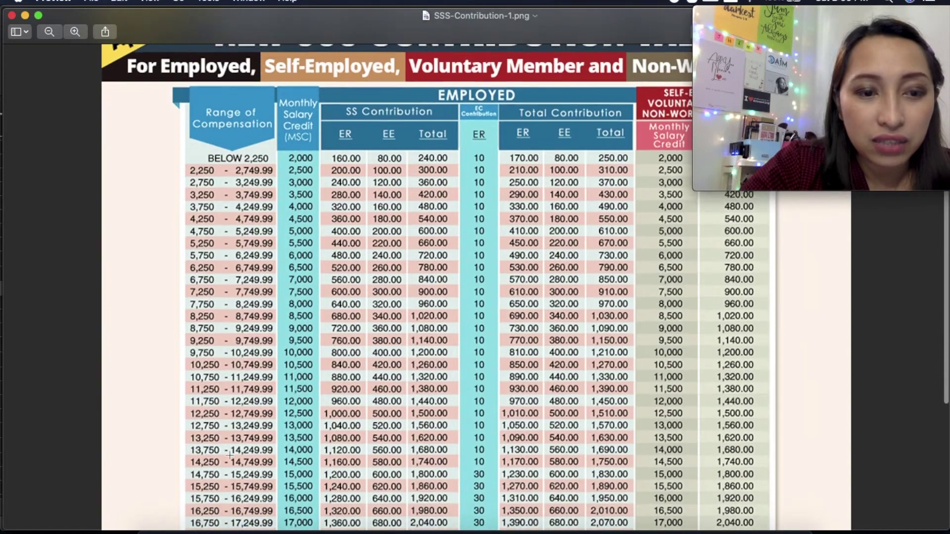
{"action": "scroll", "coordinate": [229, 456], "scroll_direction": "up", "scroll_amount": 3}
{"action": "scroll", "coordinate": [230, 456], "scroll_direction": "right", "scroll_amount": 1}
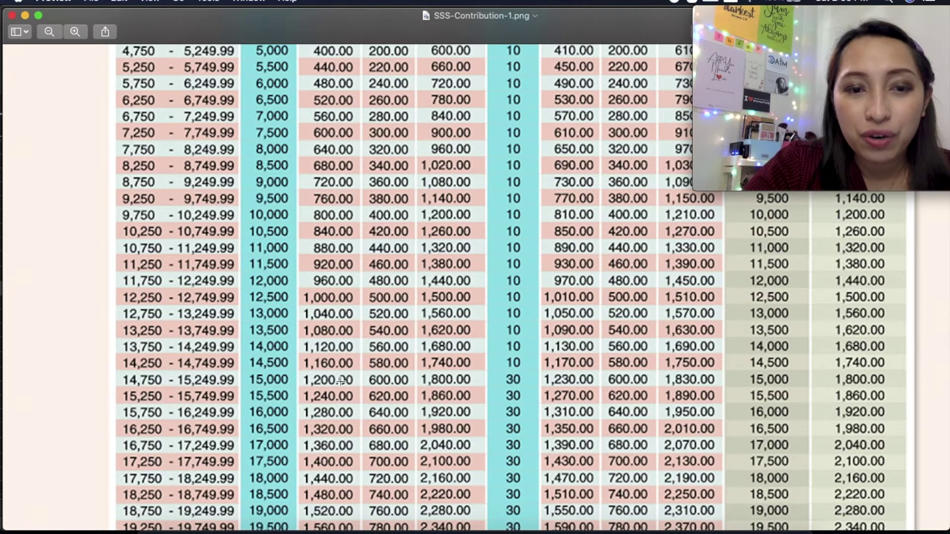
{"action": "scroll", "coordinate": [342, 380], "scroll_direction": "up", "scroll_amount": 5}
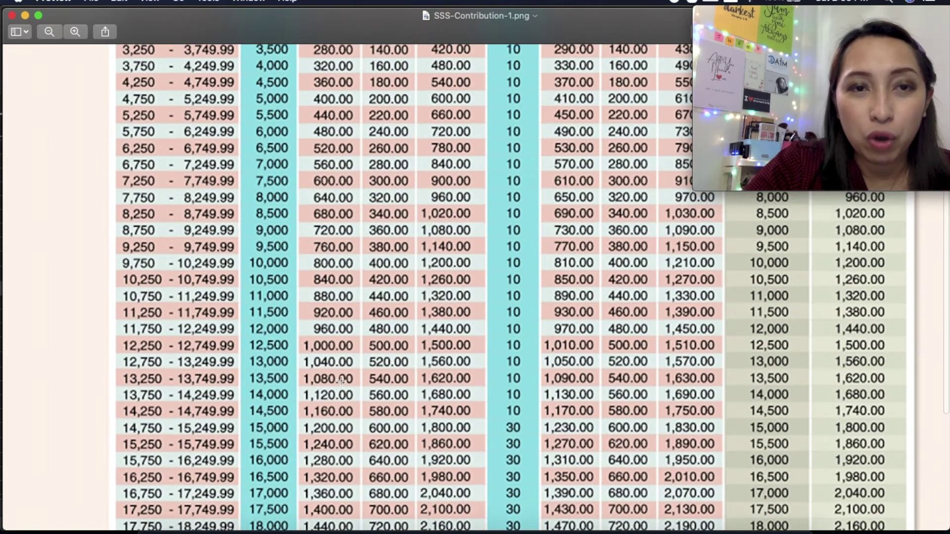
{"action": "scroll", "coordinate": [342, 380], "scroll_direction": "up", "scroll_amount": 5}
{"action": "scroll", "coordinate": [342, 380], "scroll_direction": "down", "scroll_amount": 7}
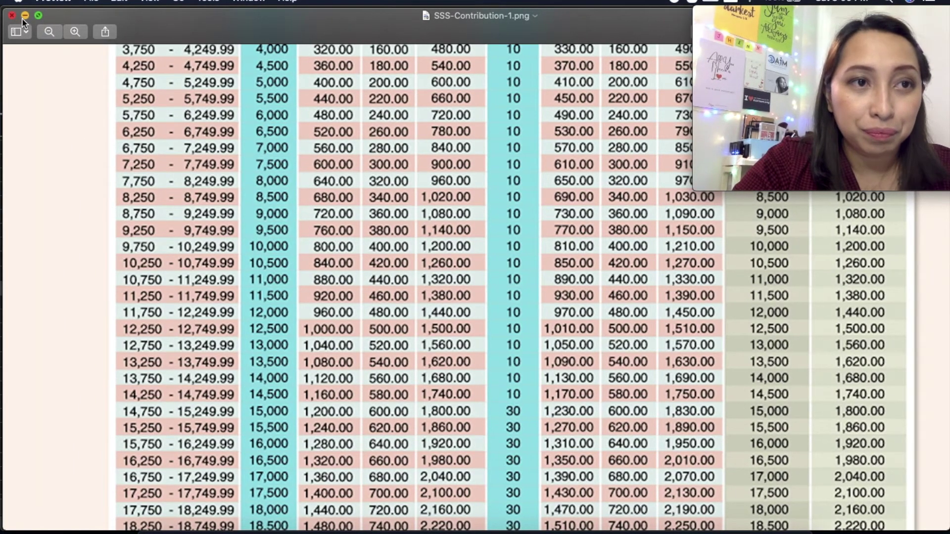
{"action": "left_click", "coordinate": [24, 16]}
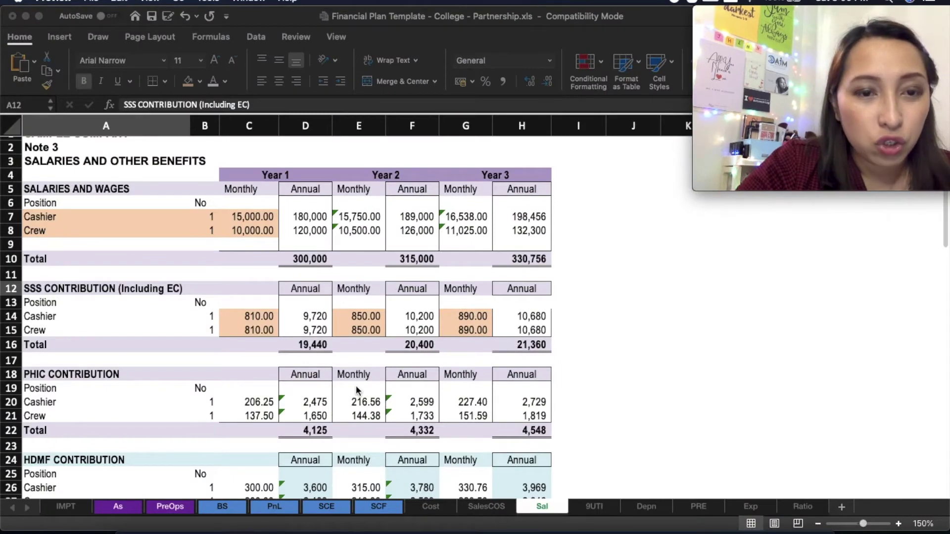
Set the Cashier's Year 1 monthly SSS contribution in Note 3 to 1230.
{"action": "scroll", "coordinate": [357, 390], "scroll_direction": "down", "scroll_amount": 2}
{"action": "left_click", "coordinate": [259, 204]}
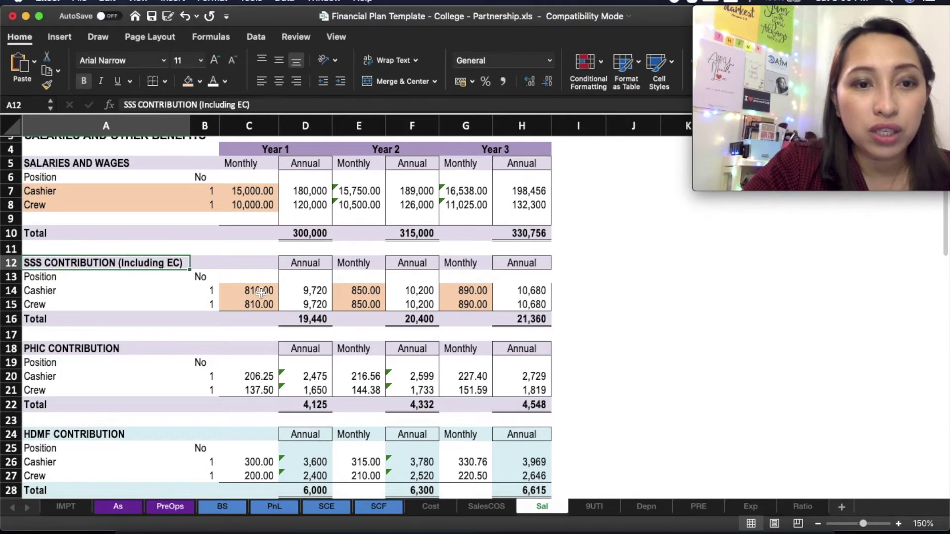
{"action": "left_click", "coordinate": [261, 292]}
{"action": "type", "text": "1,23"}
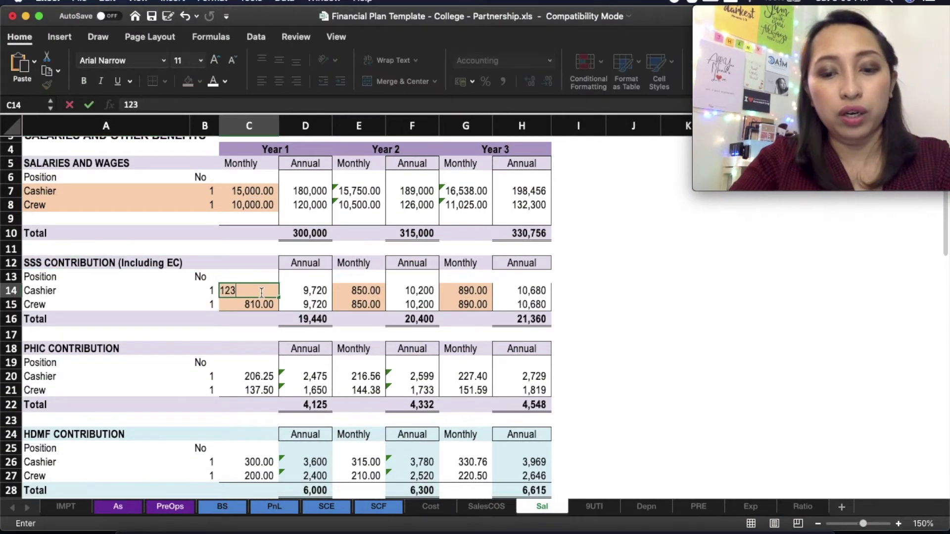
{"action": "type", "text": "0"}
{"action": "key", "text": "Return"}
Check the Crew's Year 1 salary and SSS entry and the Cashier's Year 2 salary, consulting the SSS contribution table in Preview.
{"action": "left_click", "coordinate": [242, 205]}
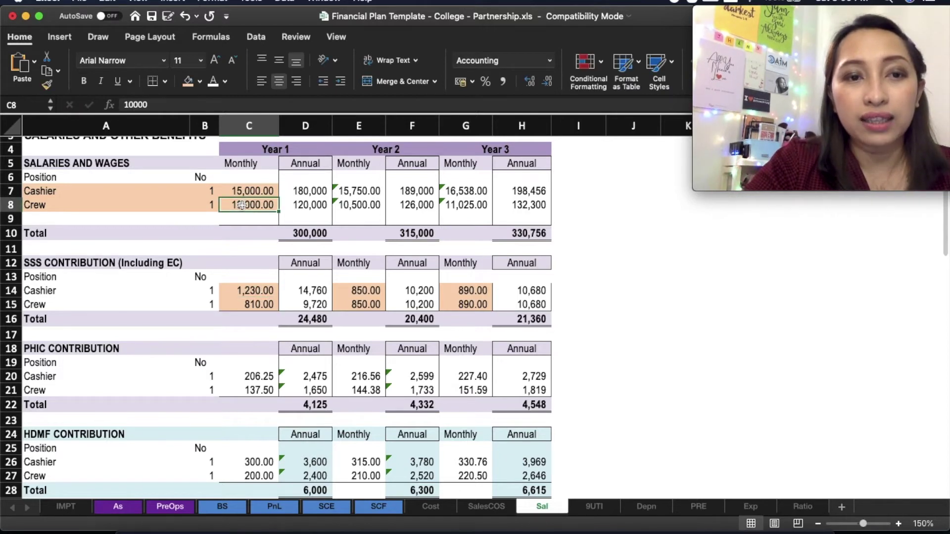
{"action": "left_click", "coordinate": [251, 304]}
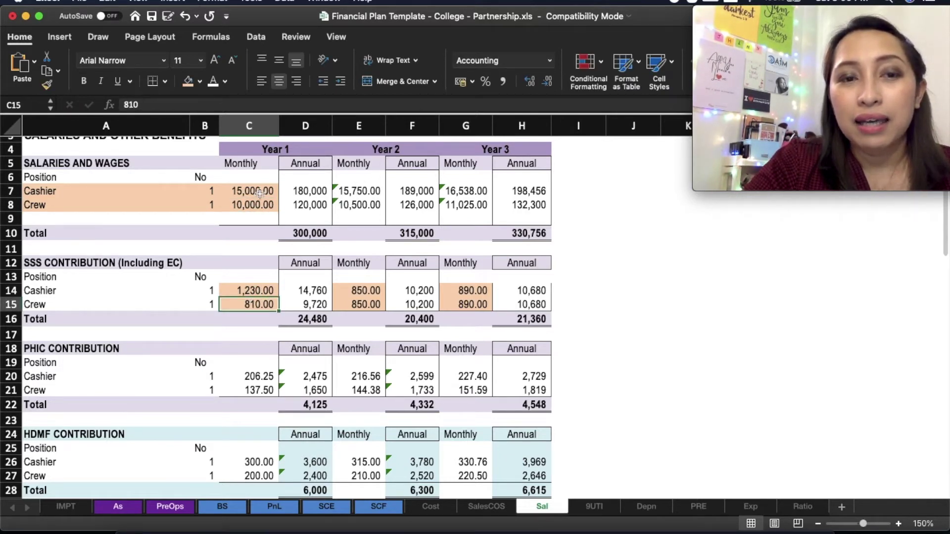
{"action": "left_click", "coordinate": [365, 191]}
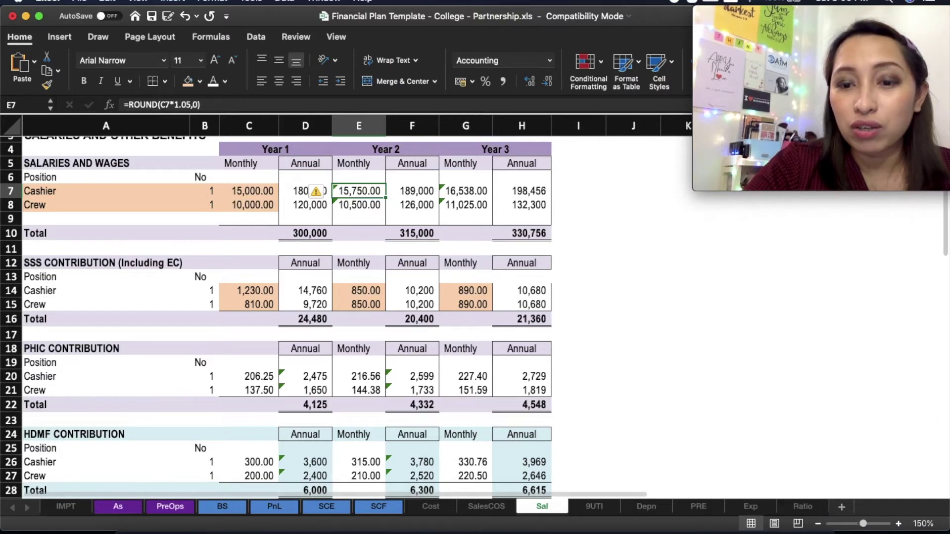
{"action": "left_click", "coordinate": [764, 528]}
{"action": "scroll", "coordinate": [170, 380], "scroll_direction": "down", "scroll_amount": 2}
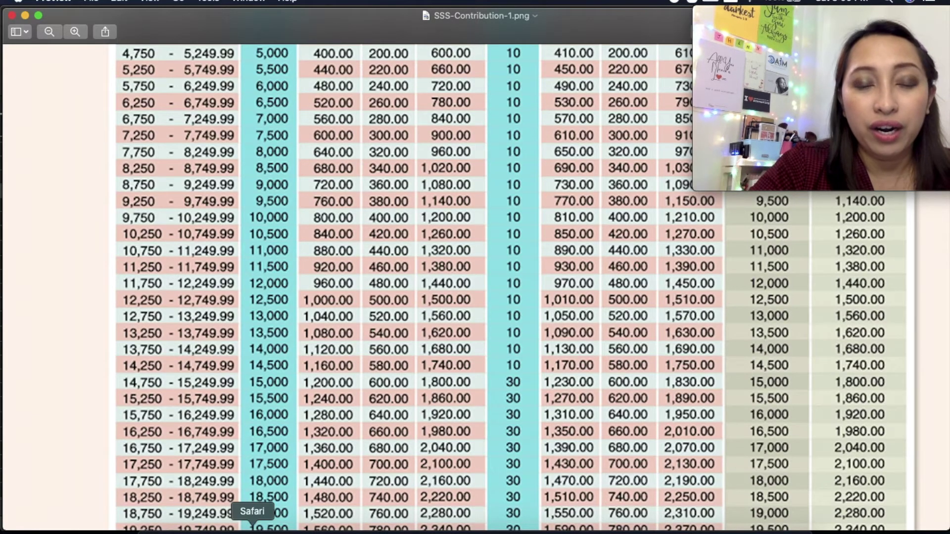
{"action": "left_click", "coordinate": [253, 530]}
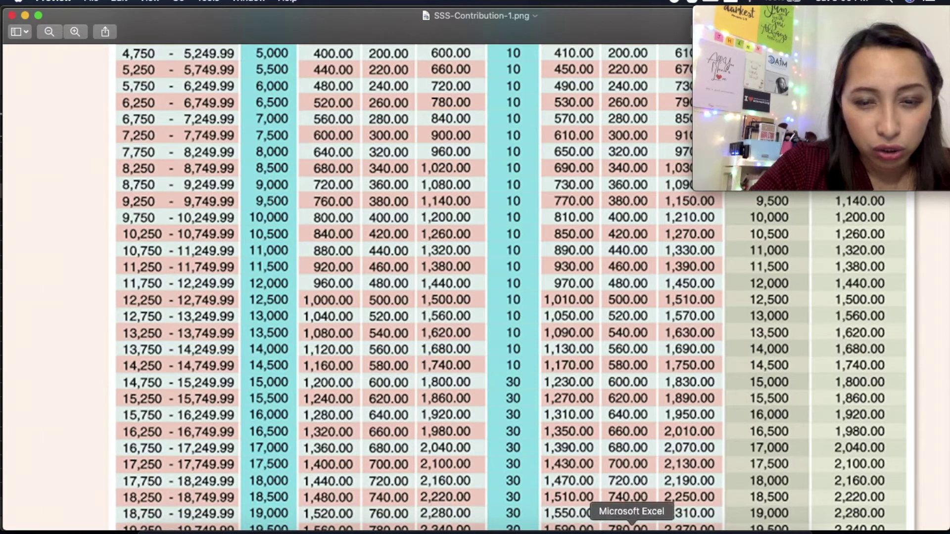
{"action": "left_click", "coordinate": [631, 530]}
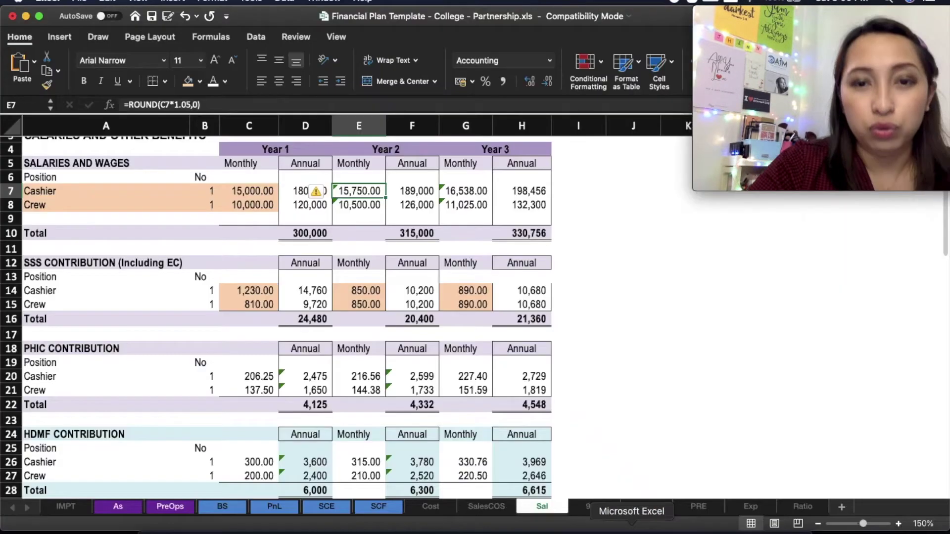
Review the shaded Year 2 and Year 3 SSS inputs in Note 3 and the employee's share inputs in Note 12.
{"action": "left_click", "coordinate": [364, 291]}
{"action": "left_click", "coordinate": [466, 292]}
{"action": "left_click_drag", "start_coordinate": [466, 292], "coordinate": [465, 304]}
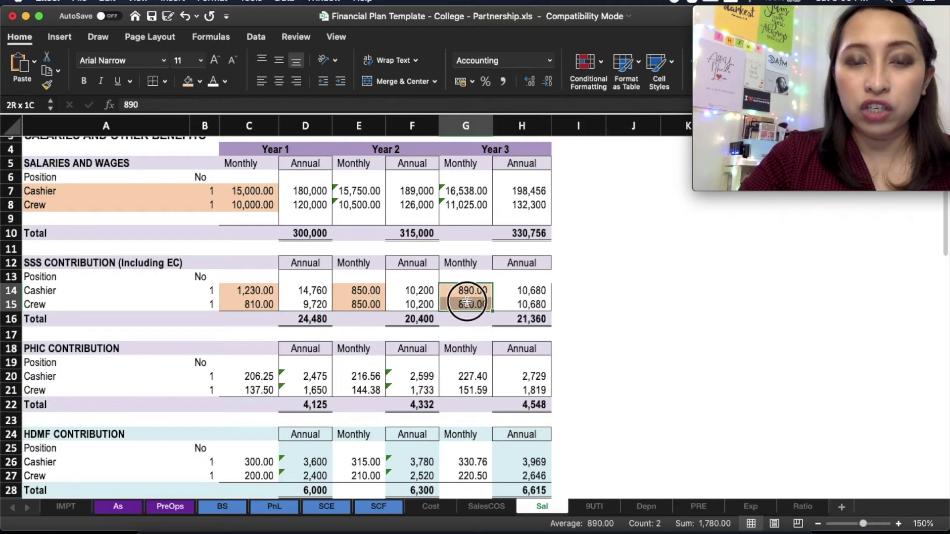
{"action": "scroll", "coordinate": [463, 302], "scroll_direction": "down", "scroll_amount": 9}
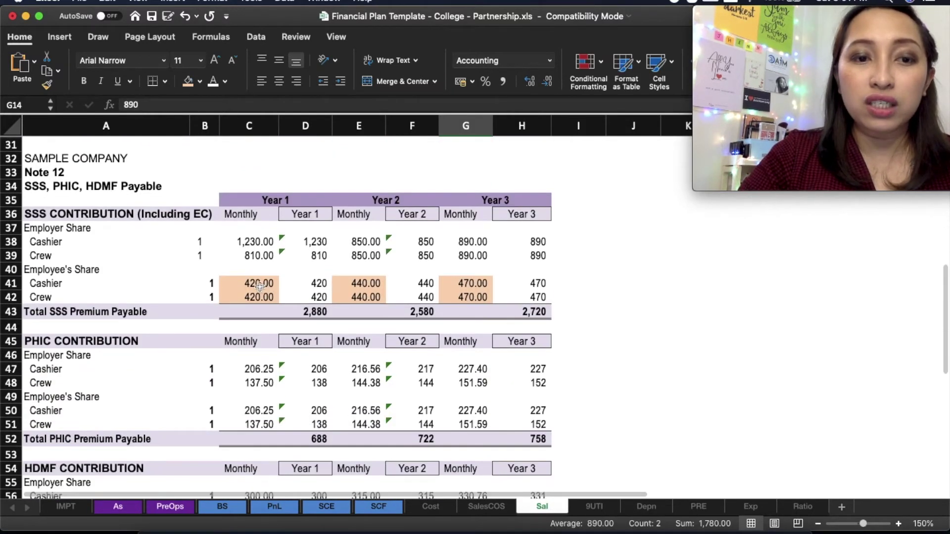
{"action": "left_click_drag", "start_coordinate": [259, 284], "coordinate": [257, 297]}
{"action": "left_click_drag", "start_coordinate": [359, 283], "coordinate": [357, 297]}
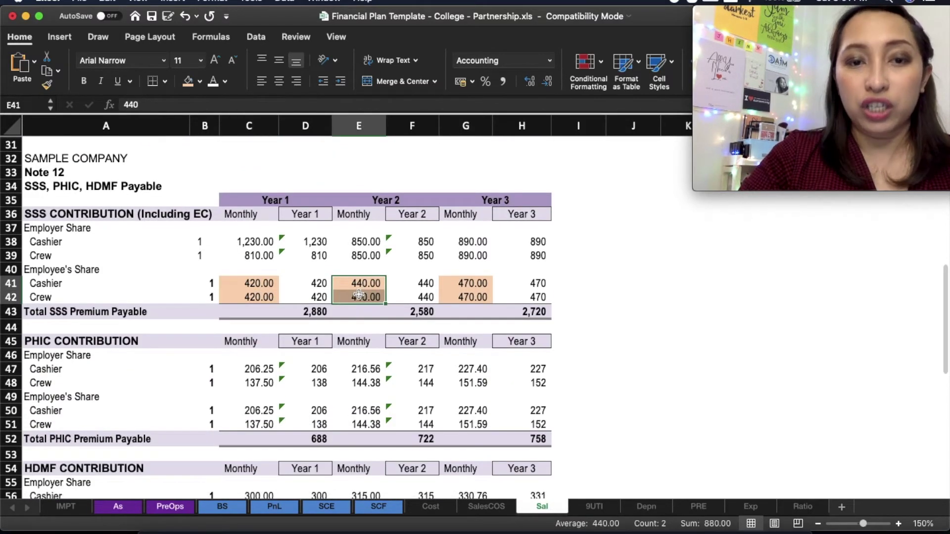
Look up the employee's share in the SSS contribution table in Preview, then return to the workbook's salary sheet.
{"action": "left_click", "coordinate": [466, 284]}
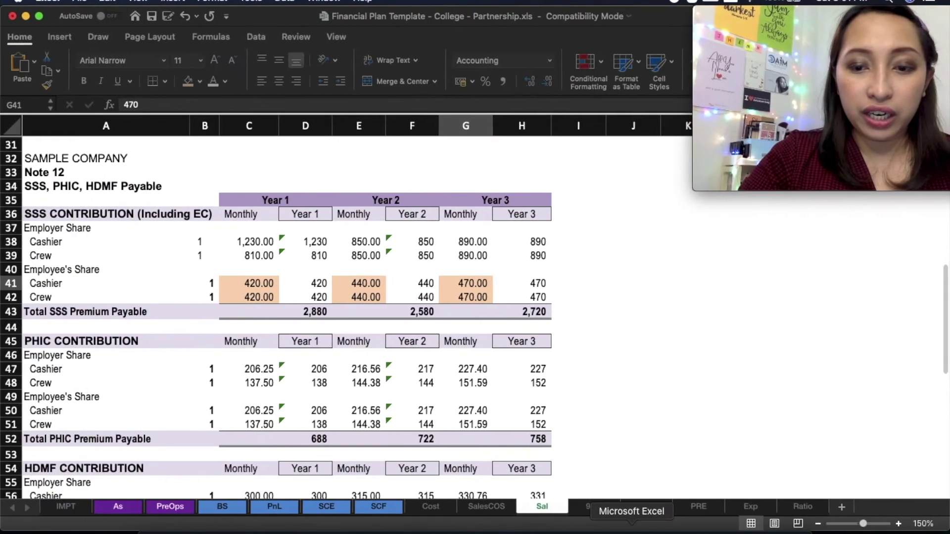
{"action": "left_click", "coordinate": [702, 526]}
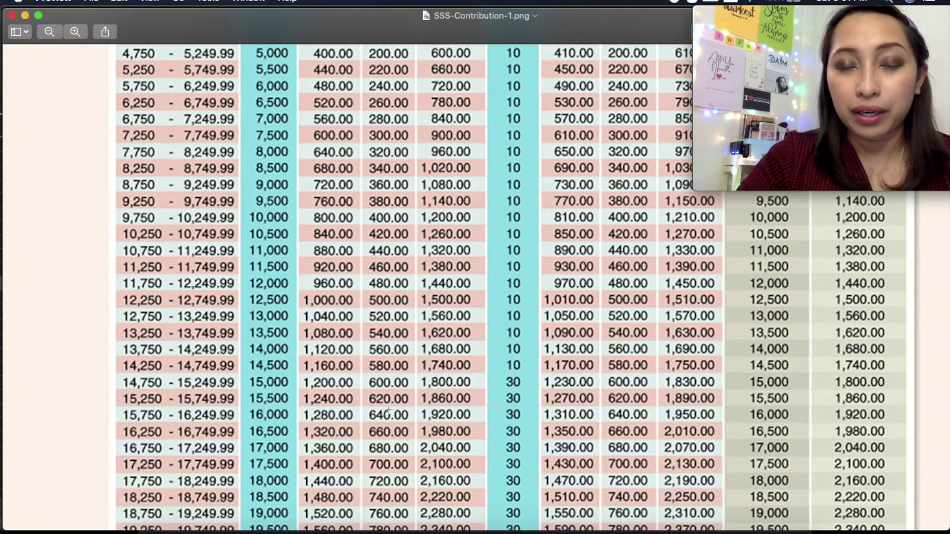
{"action": "left_click", "coordinate": [631, 526]}
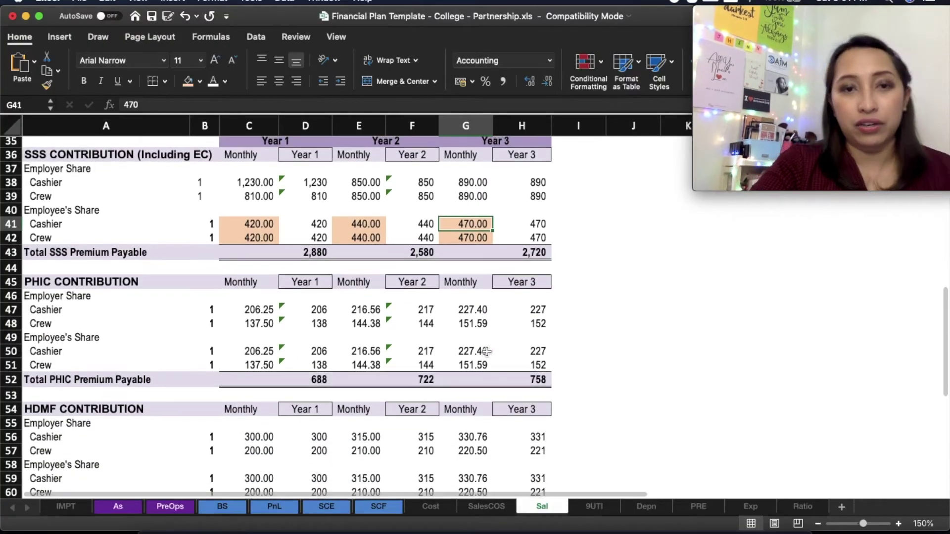
Review the salary and SSS contribution inputs across Note 3 and Note 12 of the salary sheet.
{"action": "scroll", "coordinate": [487, 352], "scroll_direction": "up", "scroll_amount": 10}
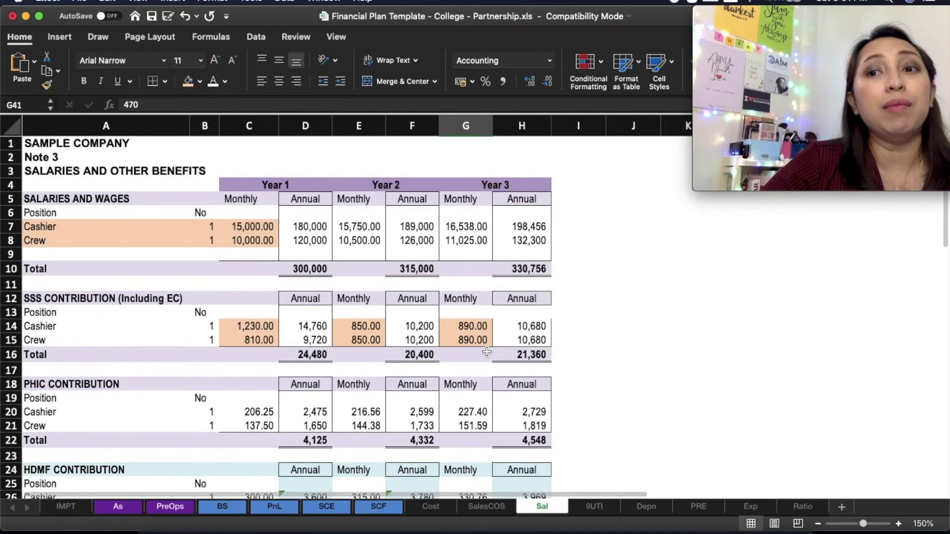
{"action": "scroll", "coordinate": [459, 299], "scroll_direction": "down", "scroll_amount": 2}
{"action": "scroll", "coordinate": [459, 299], "scroll_direction": "down", "scroll_amount": 10}
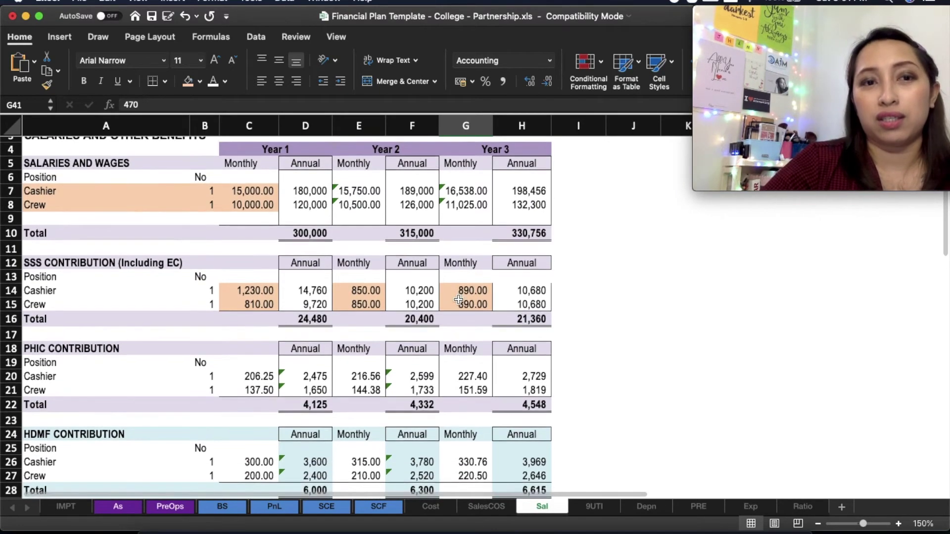
{"action": "scroll", "coordinate": [458, 300], "scroll_direction": "up", "scroll_amount": 12}
{"action": "left_click", "coordinate": [144, 234]}
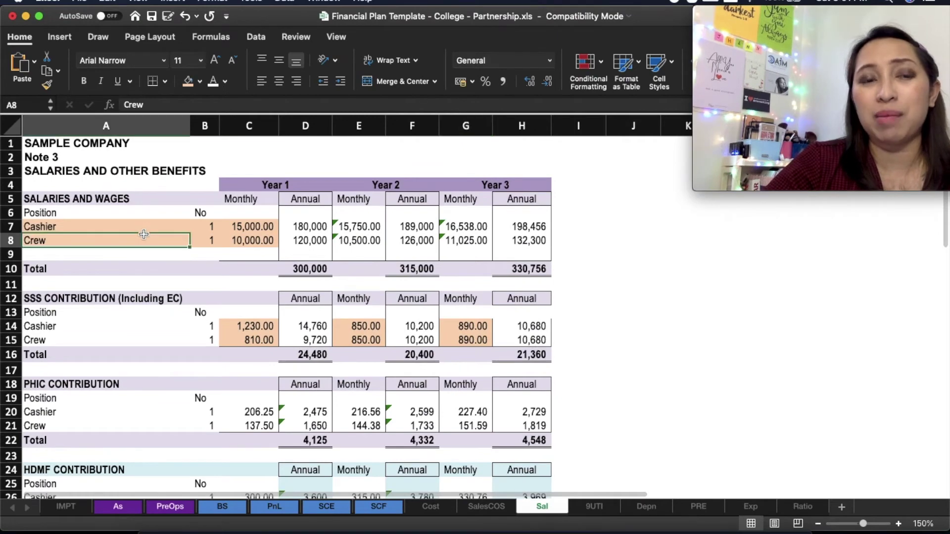
{"action": "scroll", "coordinate": [144, 234], "scroll_direction": "down", "scroll_amount": 8}
{"action": "scroll", "coordinate": [144, 234], "scroll_direction": "up", "scroll_amount": 8}
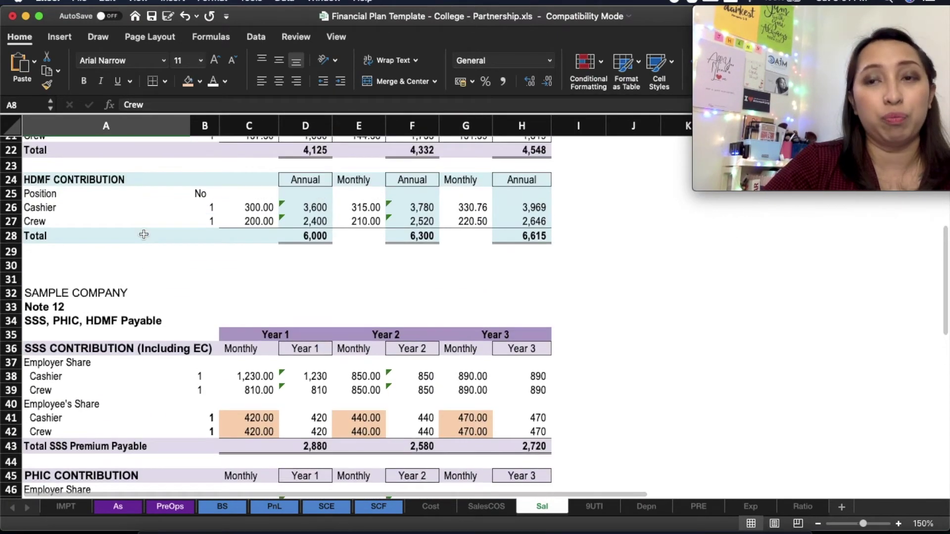
Set the Cashier's Year 1 monthly salary in Note 3 to 10000.
{"action": "left_click", "coordinate": [240, 235]}
{"action": "left_click", "coordinate": [240, 231]}
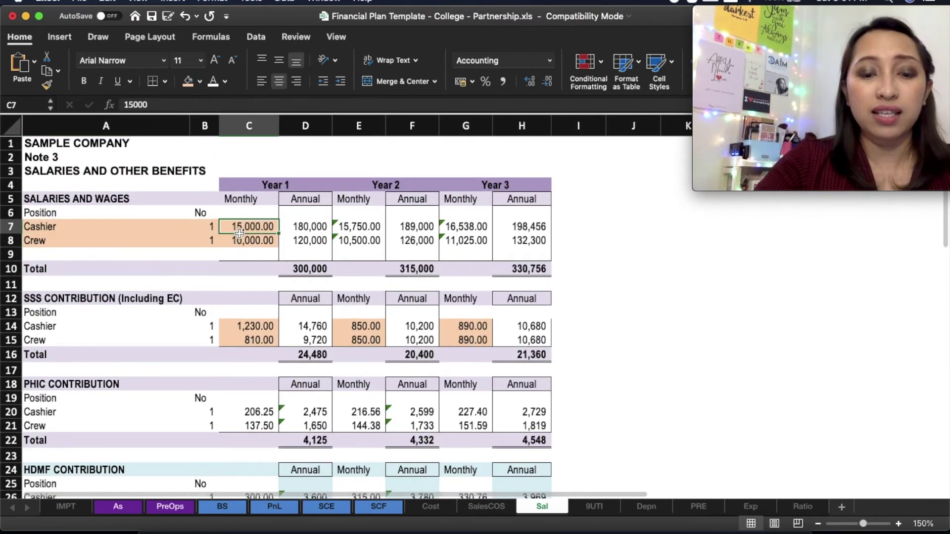
{"action": "type", "text": "10000"}
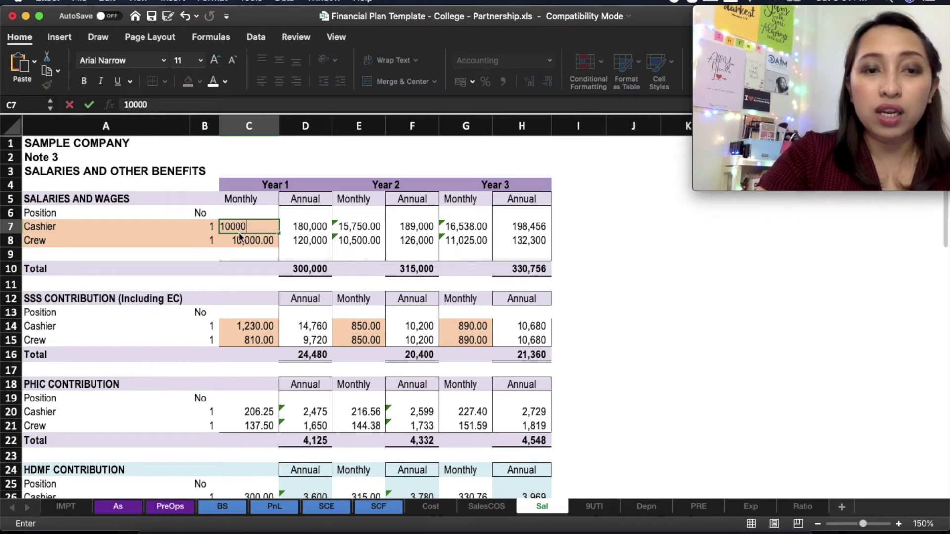
{"action": "key", "text": "Return"}
Copy the Crew's Year 1 monthly SSS contribution of 810 into the Cashier's entry in Note 3.
{"action": "left_click", "coordinate": [254, 328]}
{"action": "left_click", "coordinate": [254, 340]}
{"action": "key", "text": "super+c"}
{"action": "left_click", "coordinate": [254, 328]}
{"action": "key", "text": "Return"}
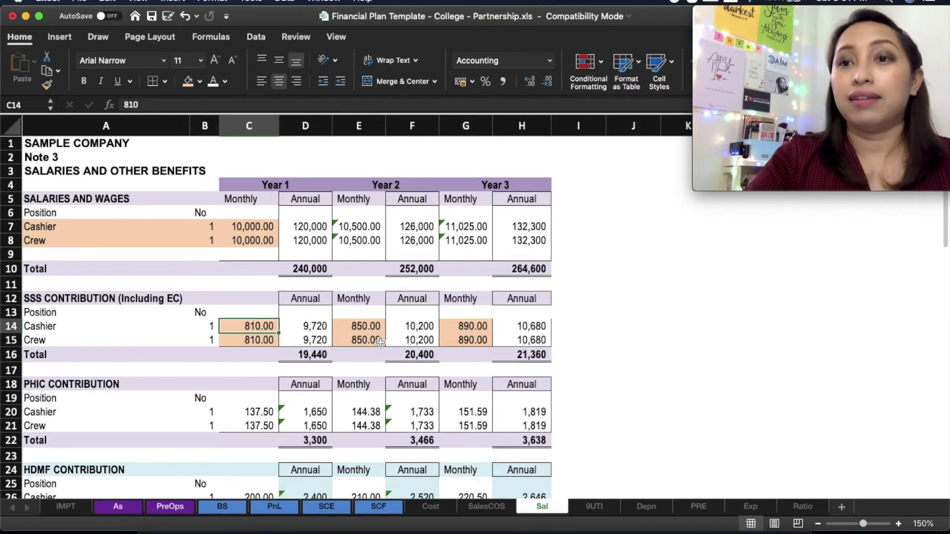
Check the rest of the salary sheet, then inspect the position names under Salaries and Wages.
{"action": "scroll", "coordinate": [391, 338], "scroll_direction": "down", "scroll_amount": 15}
{"action": "scroll", "coordinate": [451, 197], "scroll_direction": "up", "scroll_amount": 15}
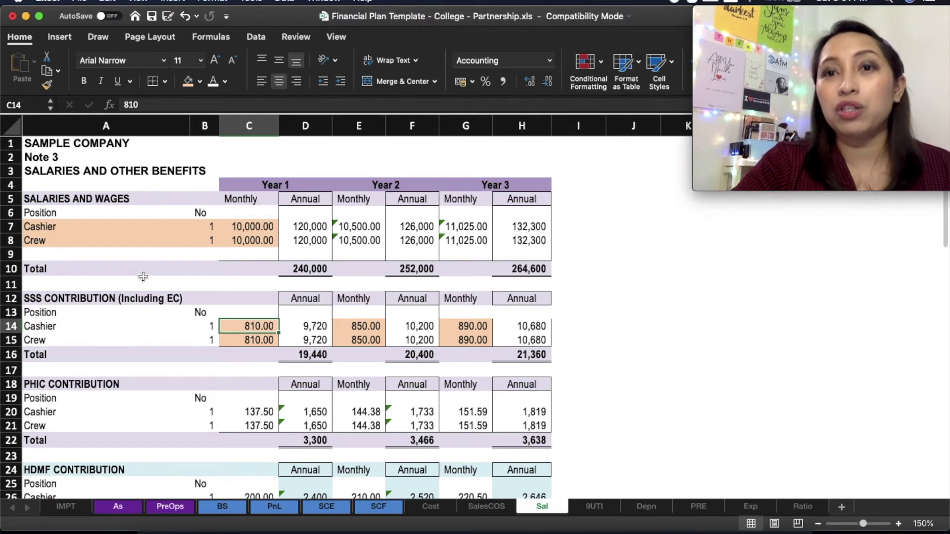
{"action": "left_click", "coordinate": [128, 228]}
{"action": "key", "text": "shift+Down"}
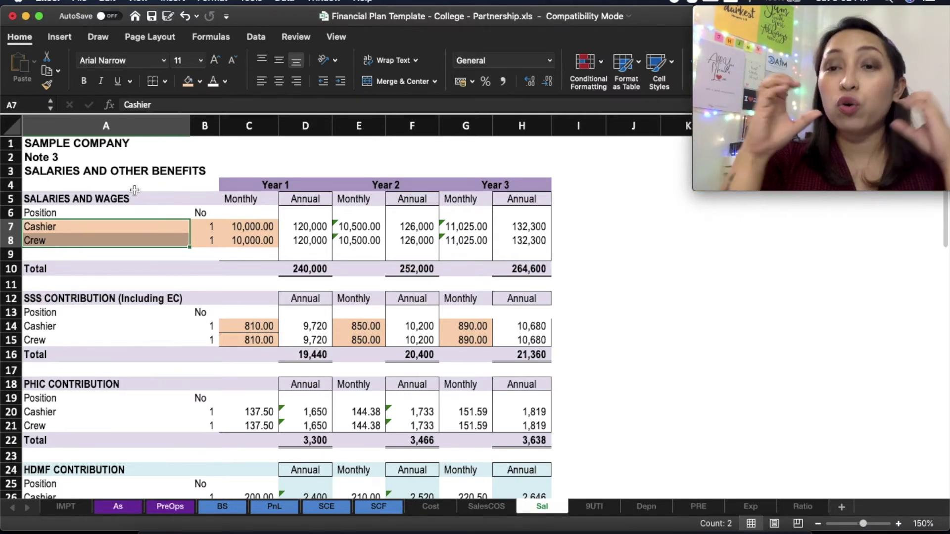
{"action": "left_click", "coordinate": [167, 252]}
{"action": "left_click", "coordinate": [172, 277]}
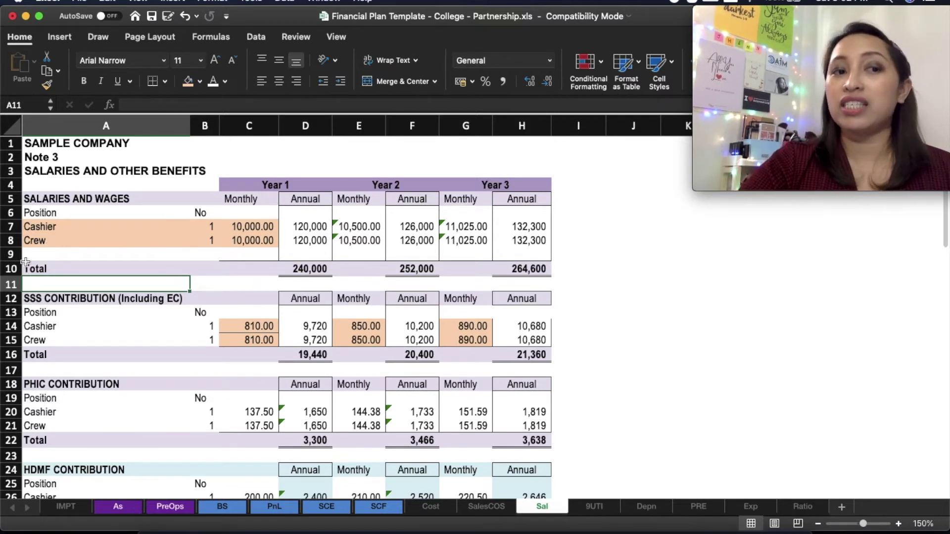
Examine the full Cashier row and the Crew entry in the Salaries and Wages table of Note 3.
{"action": "left_click", "coordinate": [9, 226]}
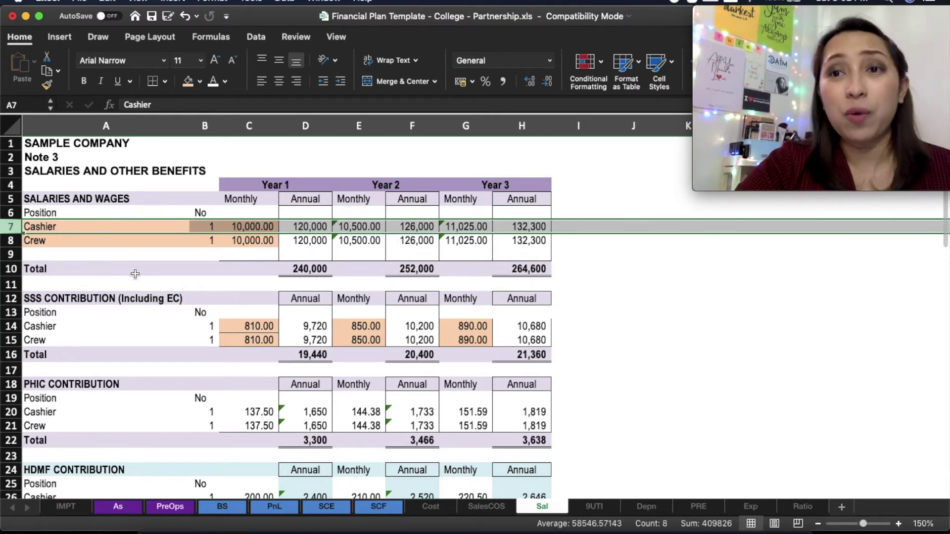
{"action": "left_click", "coordinate": [156, 244]}
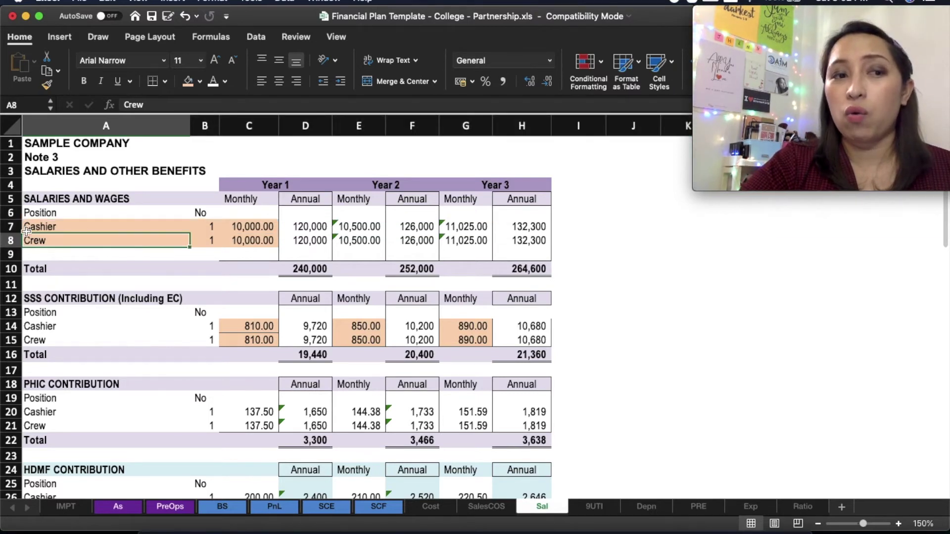
{"action": "left_click", "coordinate": [8, 230]}
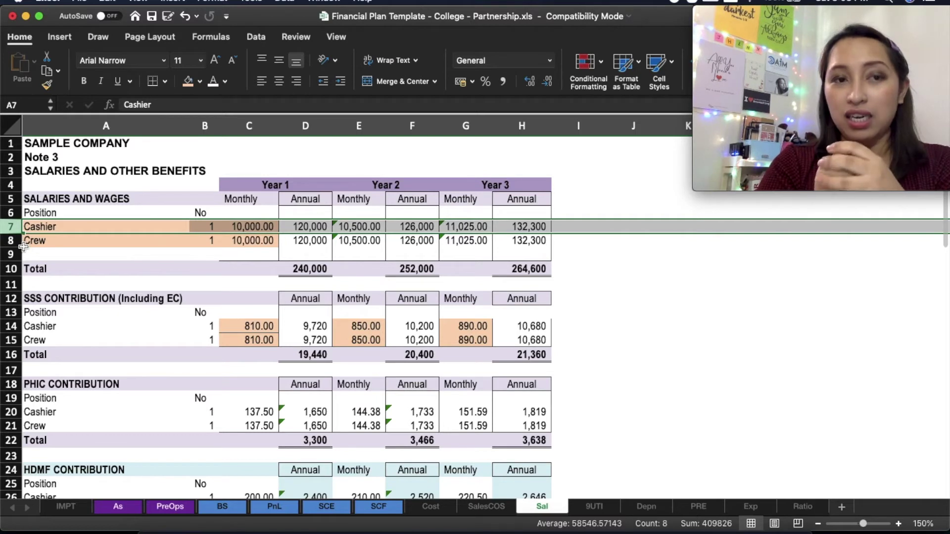
{"action": "left_click", "coordinate": [122, 229]}
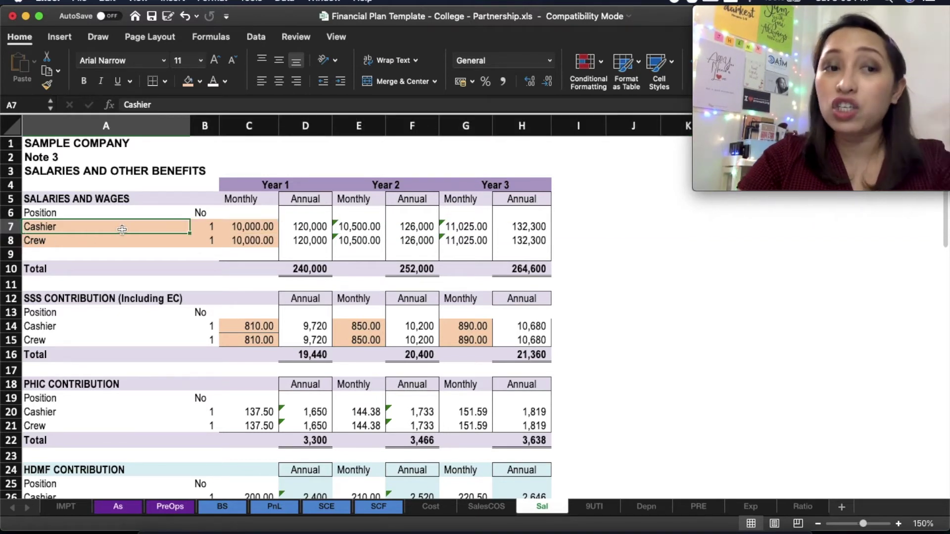
{"action": "left_click", "coordinate": [216, 257]}
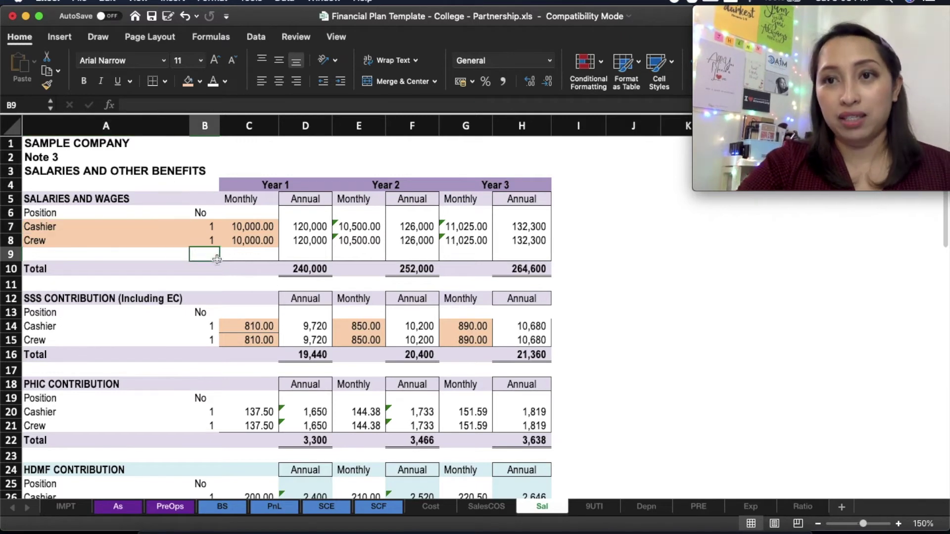
{"action": "left_click", "coordinate": [176, 239]}
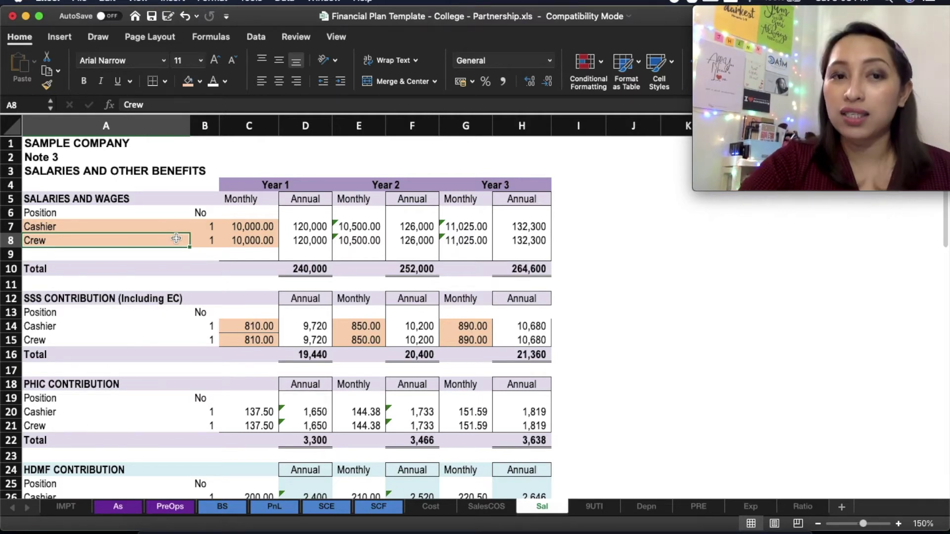
{"action": "left_click", "coordinate": [88, 228]}
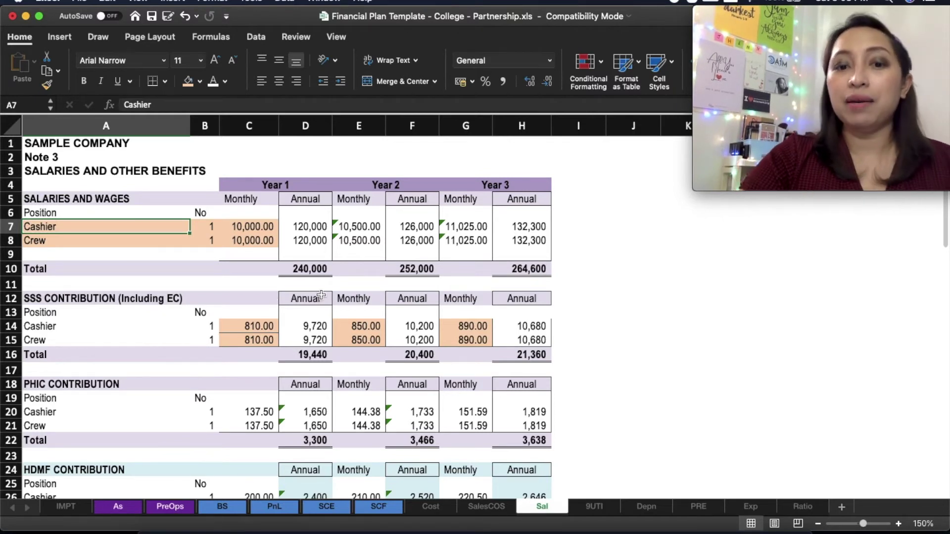
Open the 9UTI sheet and review the Water, Electricity and Internet items with their monthly estimates in Note 4.
{"action": "left_click", "coordinate": [599, 507]}
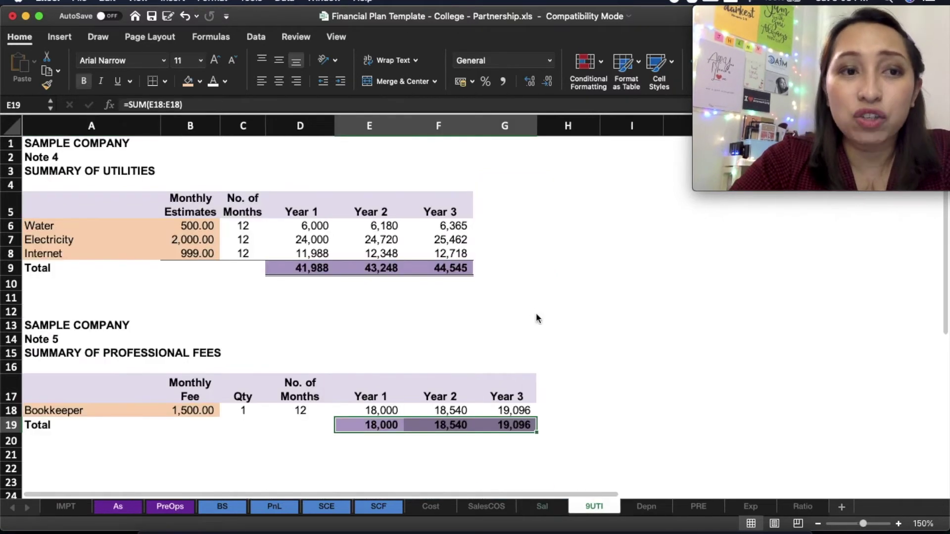
{"action": "left_click", "coordinate": [271, 267]}
{"action": "left_click", "coordinate": [191, 367]}
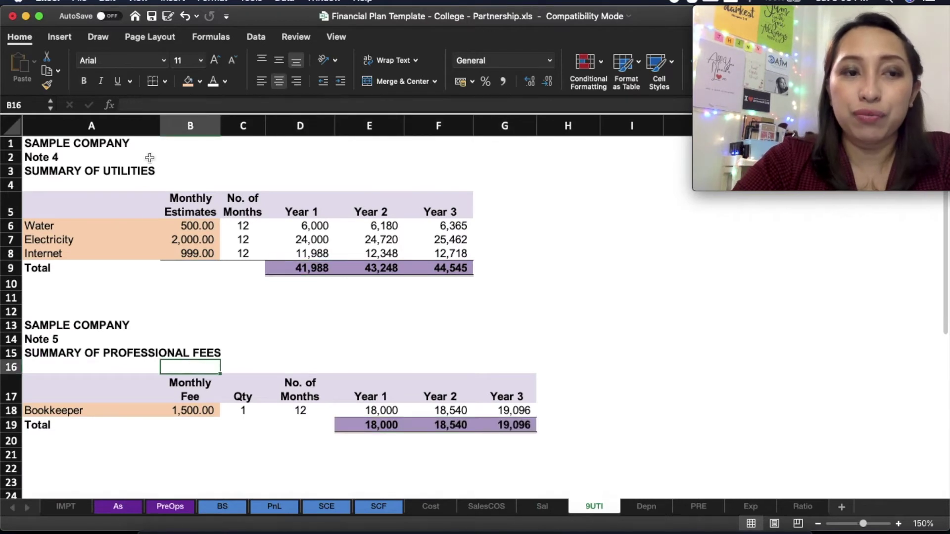
{"action": "left_click", "coordinate": [97, 214]}
{"action": "left_click", "coordinate": [81, 229]}
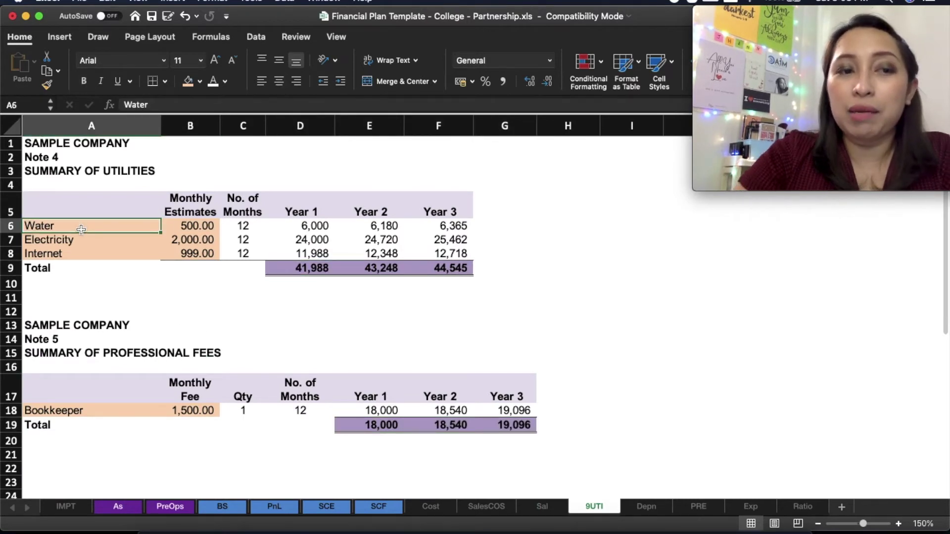
{"action": "key", "text": "Down"}
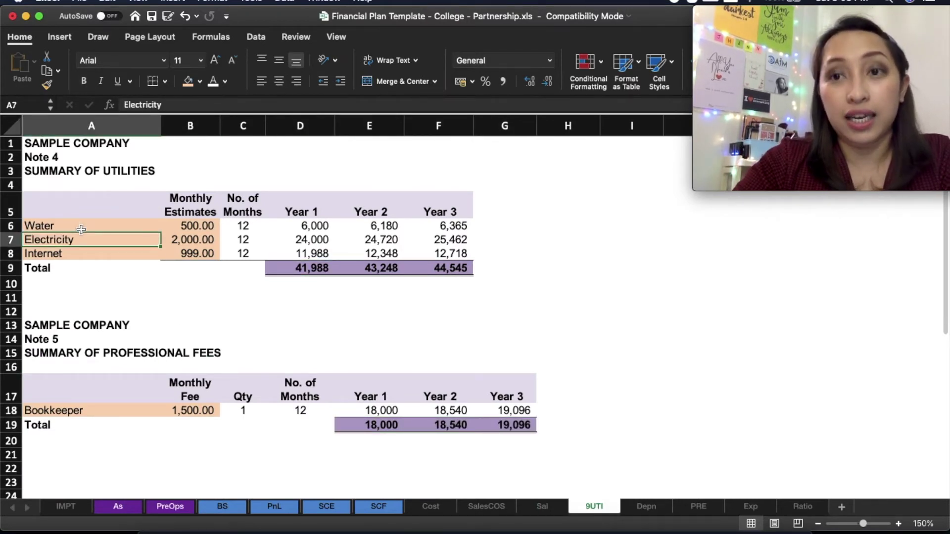
{"action": "key", "text": "Down"}
{"action": "left_click", "coordinate": [16, 226]}
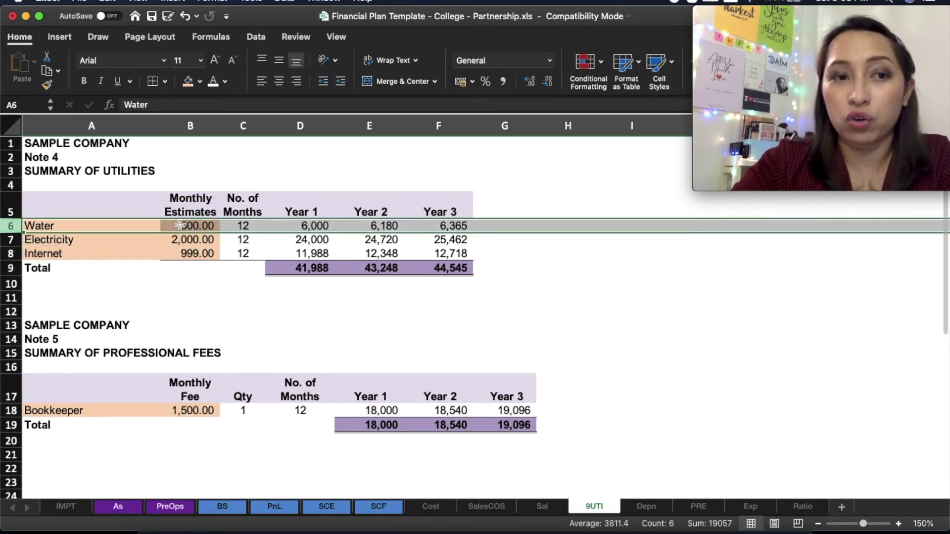
{"action": "left_click", "coordinate": [105, 240]}
{"action": "left_click_drag", "start_coordinate": [183, 225], "coordinate": [187, 253]}
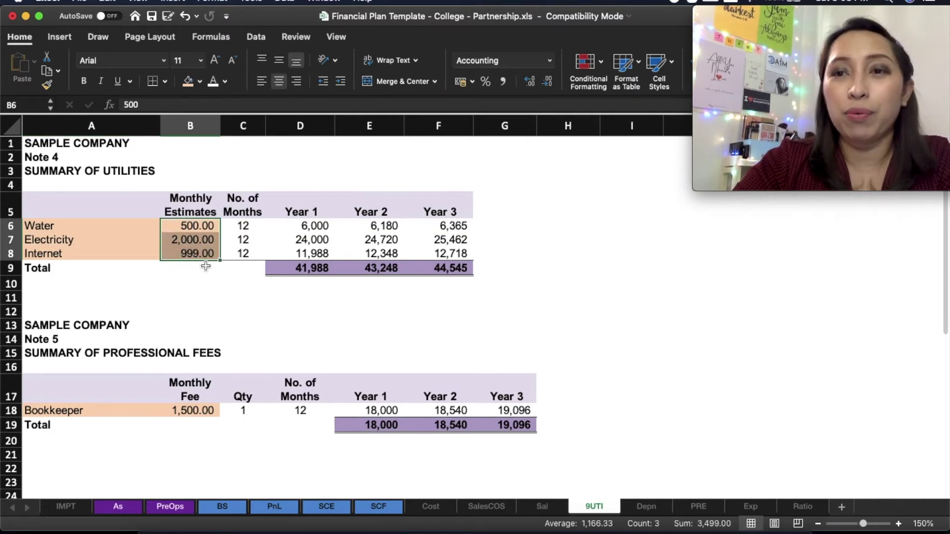
Review the Summary of Professional Fees in Note 5, including the Bookkeeper entry and its monthly fee.
{"action": "scroll", "coordinate": [206, 266], "scroll_direction": "down", "scroll_amount": 3}
{"action": "left_click", "coordinate": [137, 370]}
{"action": "left_click", "coordinate": [158, 289]}
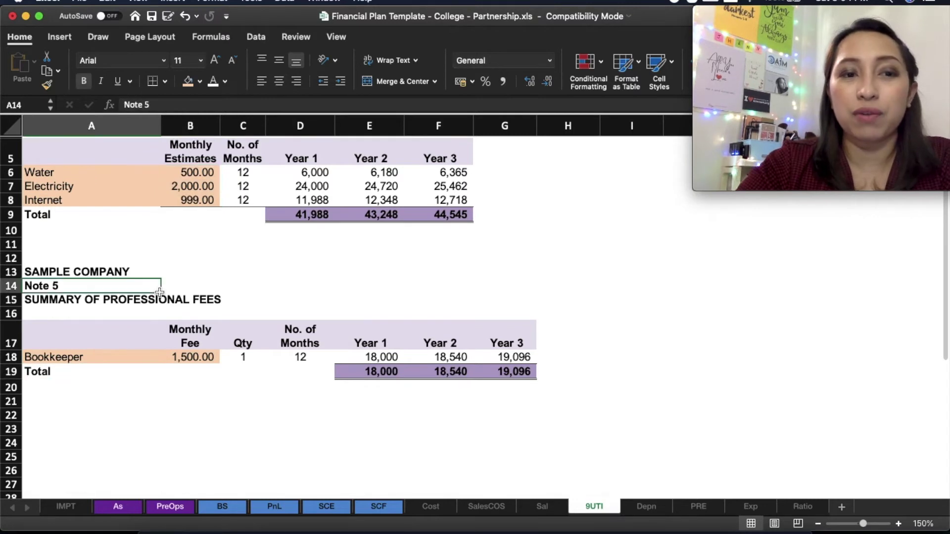
{"action": "left_click", "coordinate": [160, 294]}
{"action": "scroll", "coordinate": [159, 292], "scroll_direction": "up", "scroll_amount": 3}
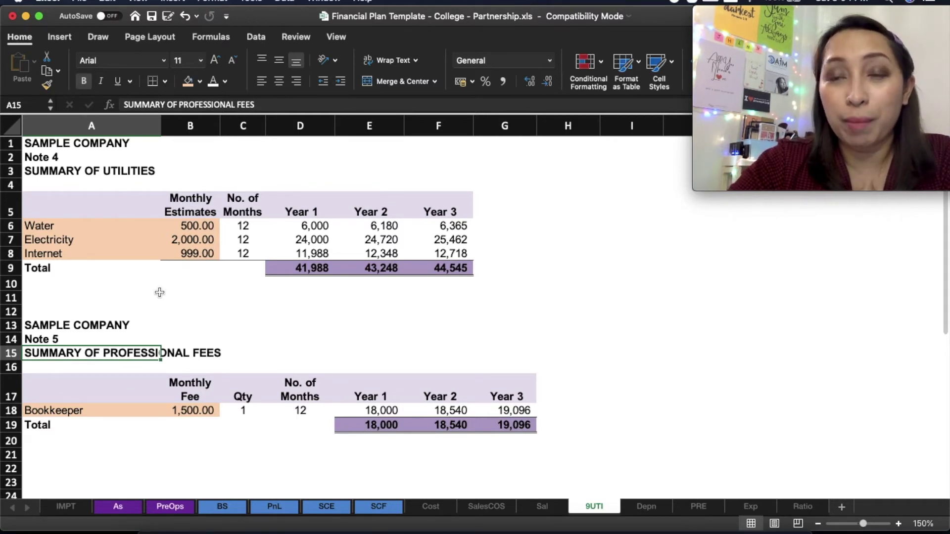
{"action": "left_click", "coordinate": [111, 412]}
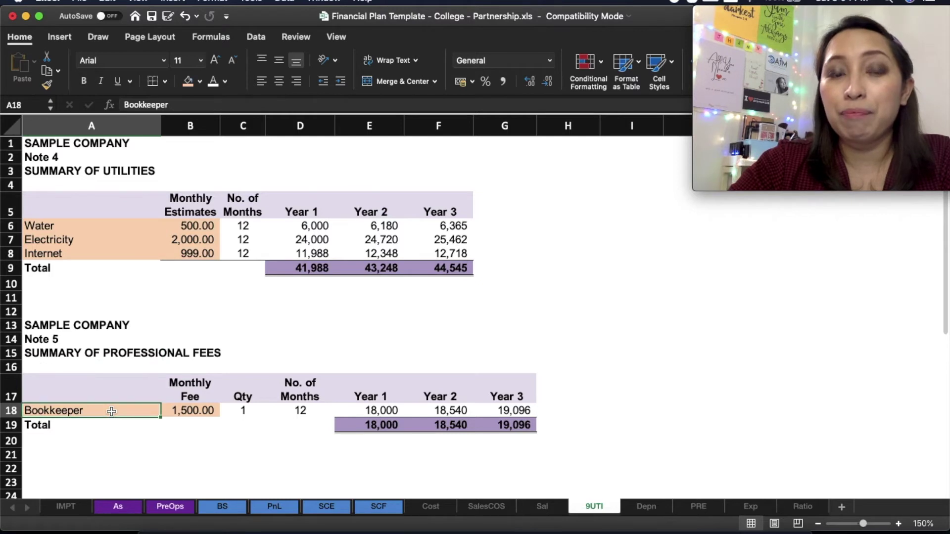
{"action": "scroll", "coordinate": [111, 412], "scroll_direction": "down", "scroll_amount": 2}
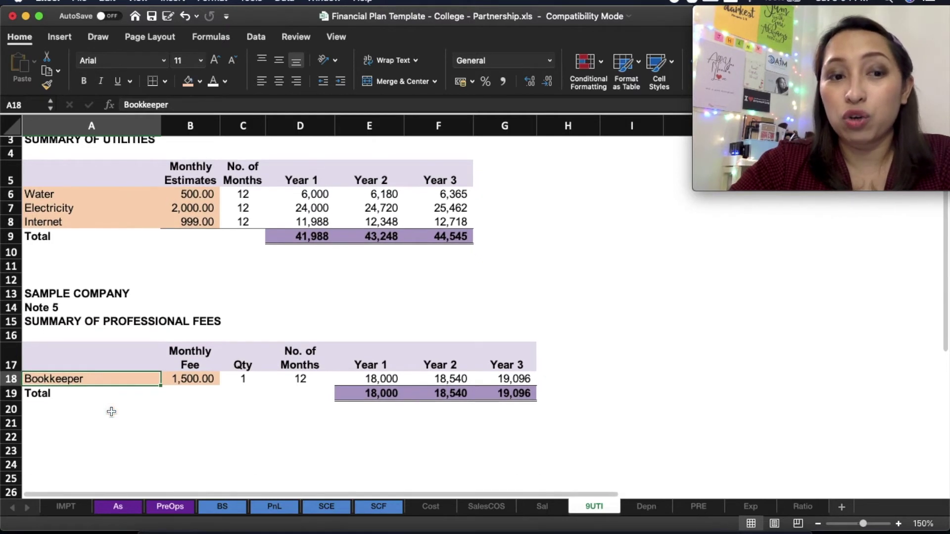
{"action": "left_click", "coordinate": [188, 377]}
{"action": "left_click", "coordinate": [104, 379]}
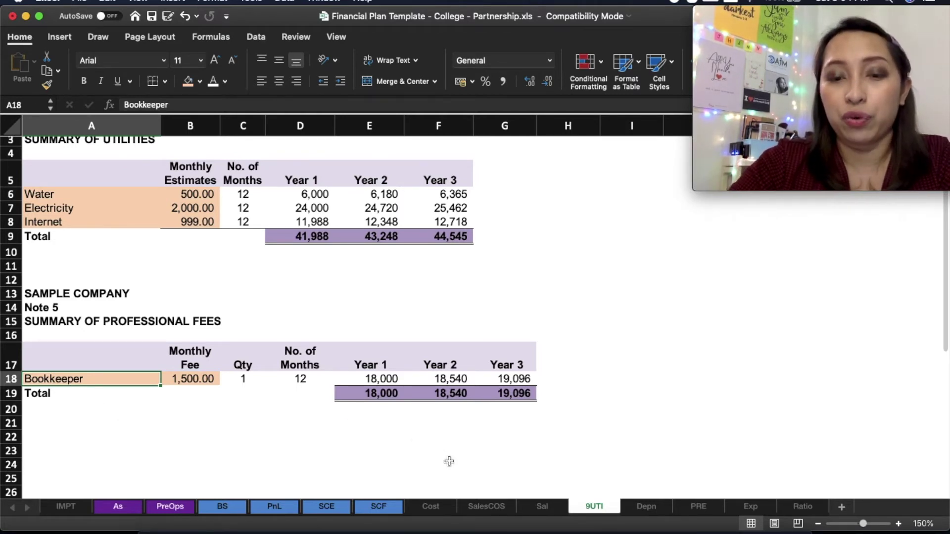
Open the Depn sheet to examine the Note 6 depreciation schedule, then switch to the PreOps sheet.
{"action": "left_click", "coordinate": [663, 505]}
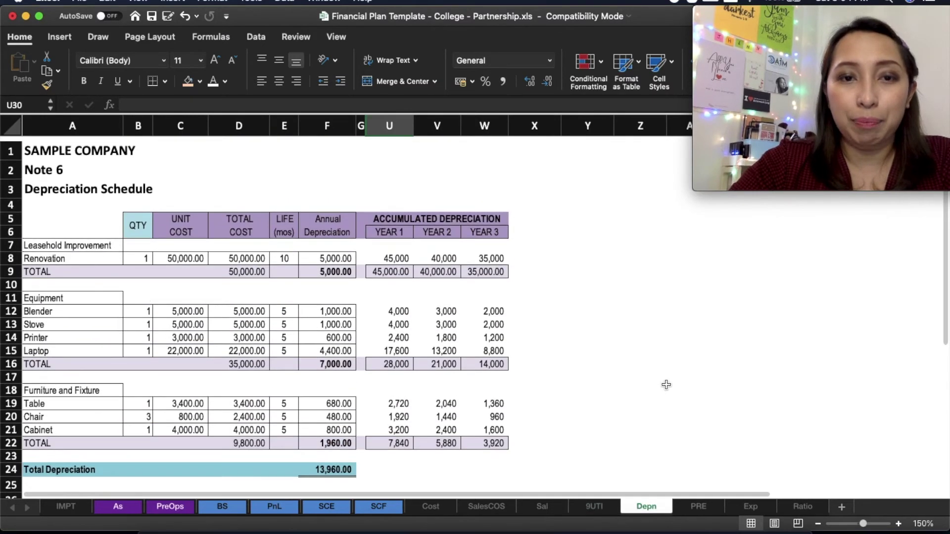
{"action": "left_click", "coordinate": [301, 323]}
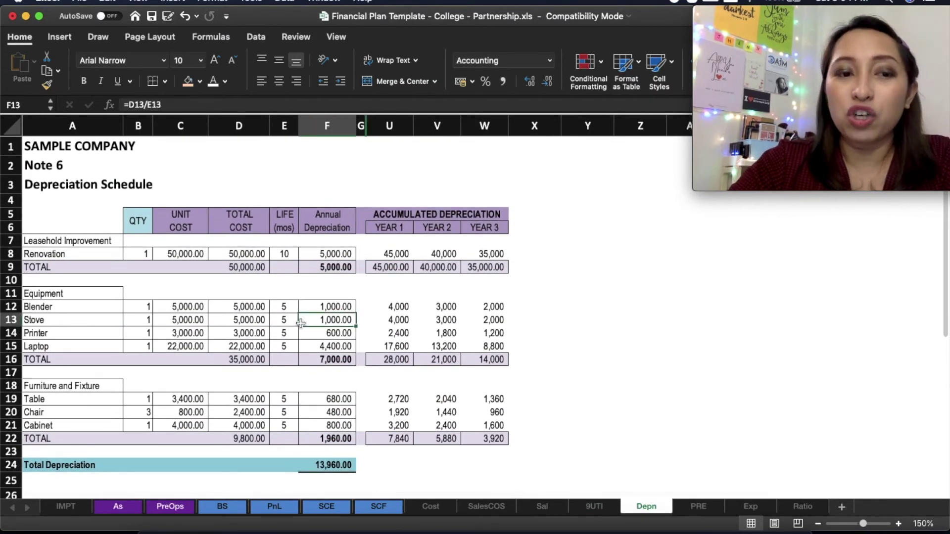
{"action": "left_click", "coordinate": [201, 385]}
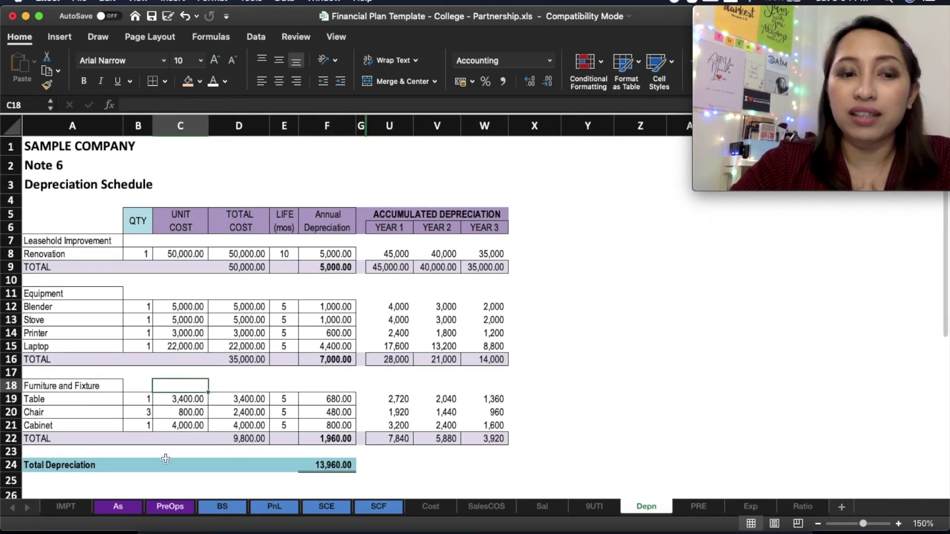
{"action": "left_click", "coordinate": [181, 509]}
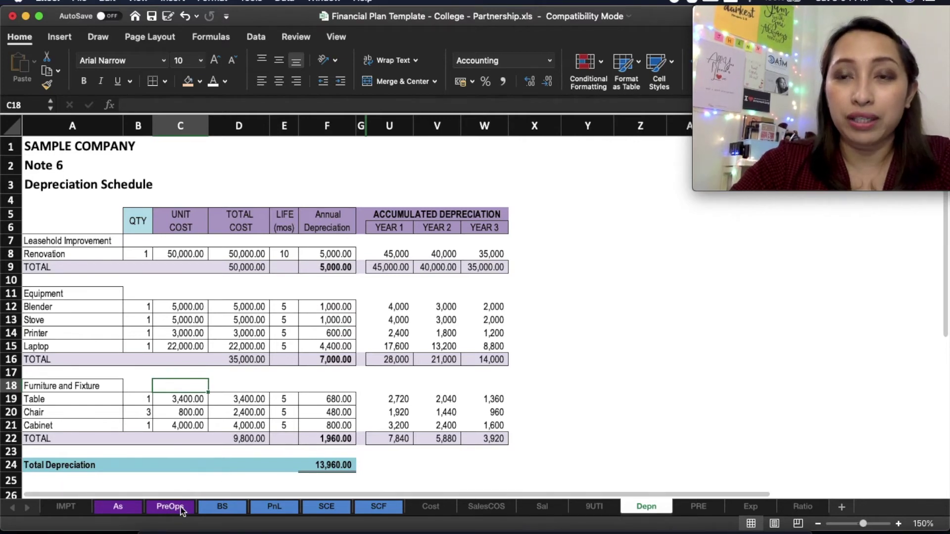
Examine the Leasehold Improvement, Equipment and Furniture sections of the PreOps sheet, including their items and totals.
{"action": "scroll", "coordinate": [247, 399], "scroll_direction": "down", "scroll_amount": 10}
{"action": "scroll", "coordinate": [246, 399], "scroll_direction": "up", "scroll_amount": 2}
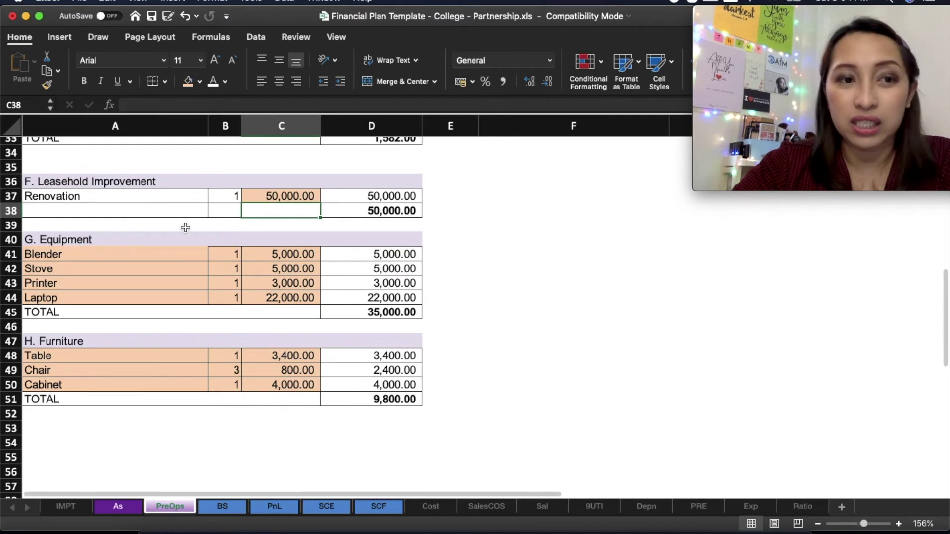
{"action": "left_click", "coordinate": [18, 256]}
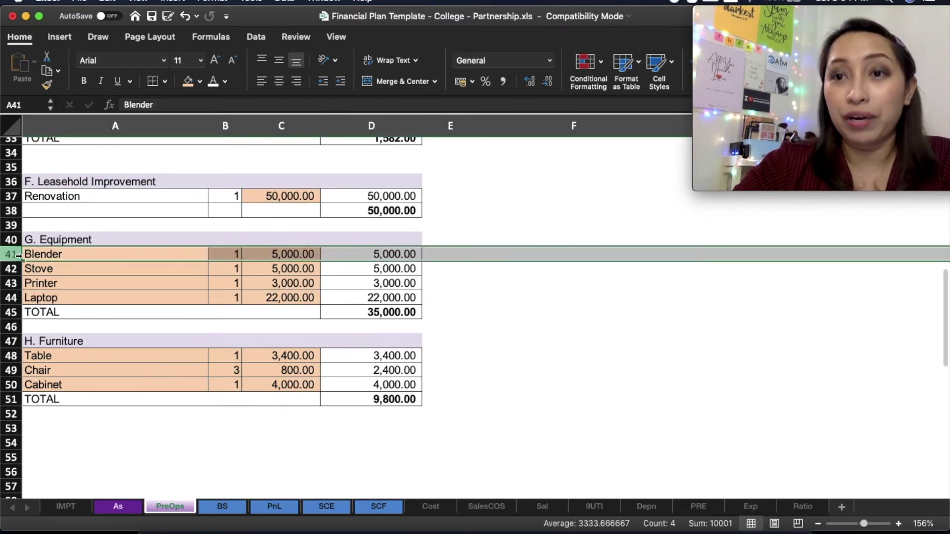
{"action": "left_click", "coordinate": [83, 273]}
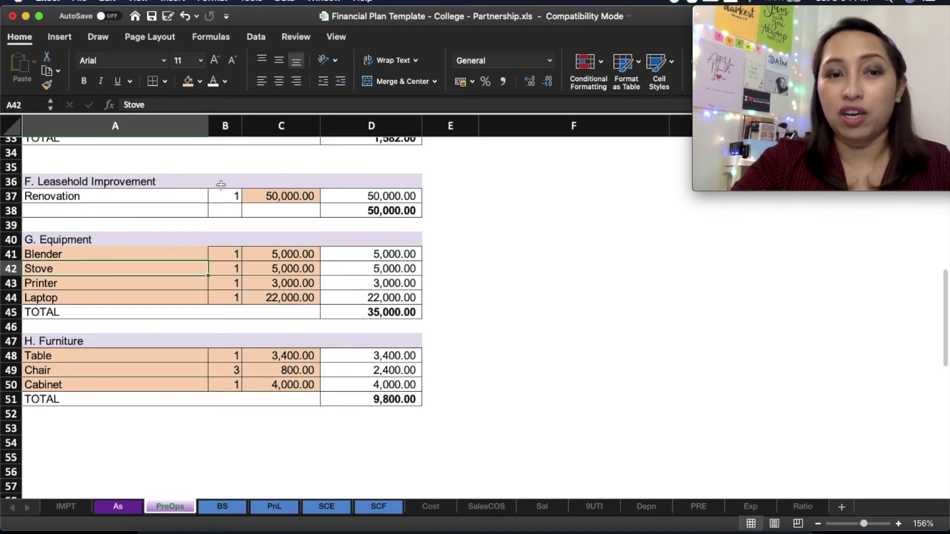
{"action": "left_click_drag", "start_coordinate": [221, 185], "coordinate": [318, 360]}
{"action": "left_click", "coordinate": [327, 400]}
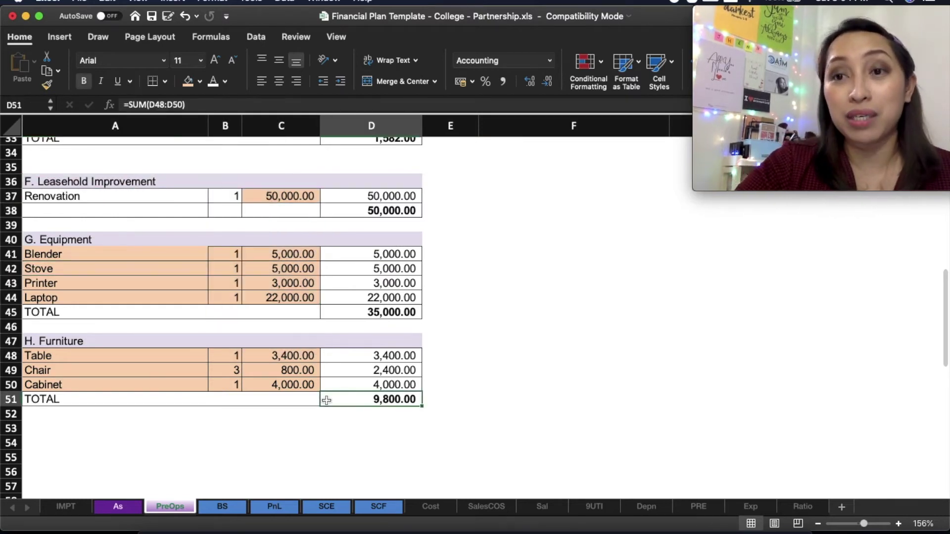
{"action": "left_click_drag", "start_coordinate": [144, 184], "coordinate": [405, 399]}
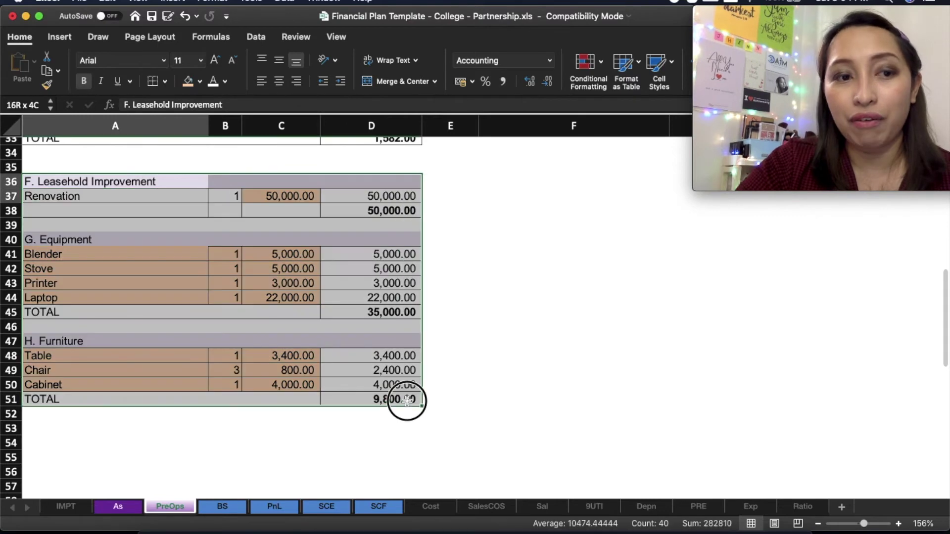
{"action": "scroll", "coordinate": [532, 442], "scroll_direction": "up", "scroll_amount": 5}
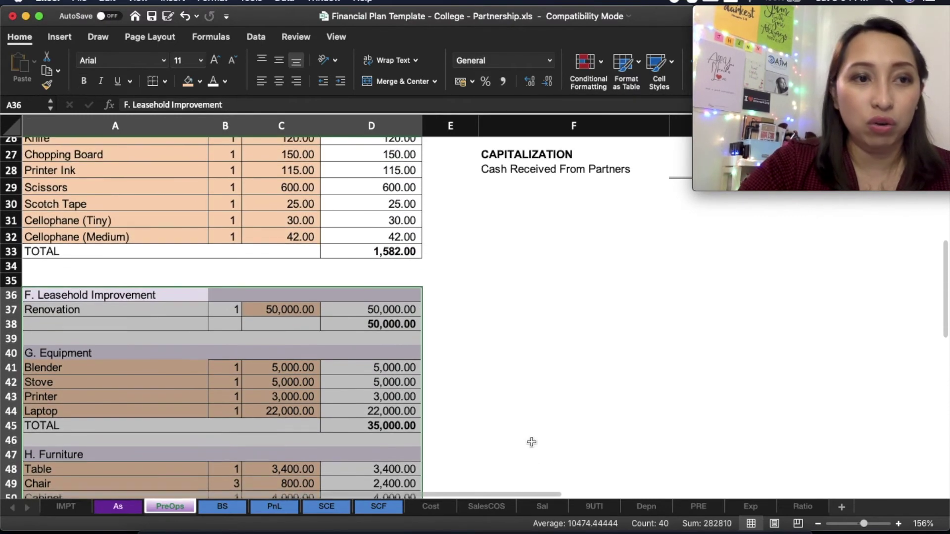
{"action": "scroll", "coordinate": [532, 442], "scroll_direction": "down", "scroll_amount": 5}
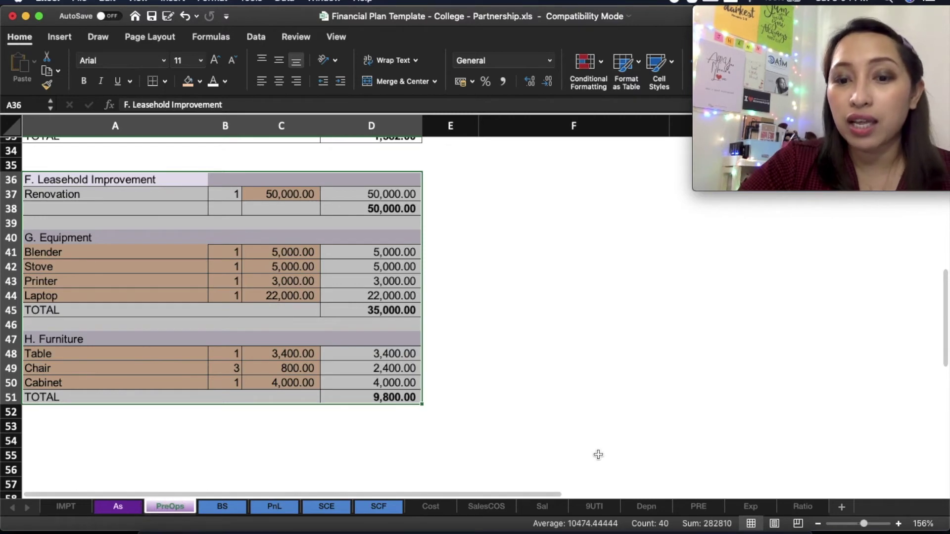
Compare the Depn schedule with the asset life and depreciation assumptions on the As sheet, then return to PreOps.
{"action": "left_click", "coordinate": [645, 507]}
{"action": "scroll", "coordinate": [657, 298], "scroll_direction": "down", "scroll_amount": 2}
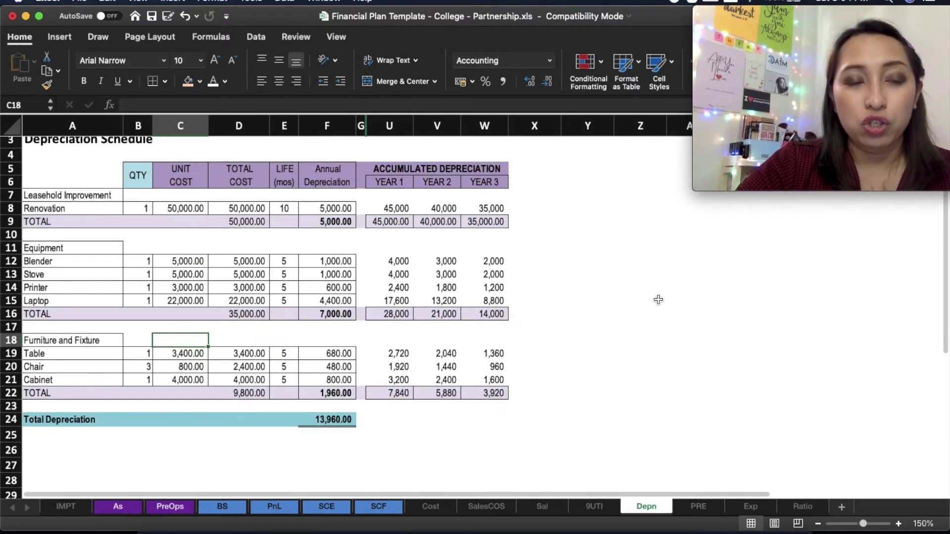
{"action": "left_click", "coordinate": [126, 507]}
{"action": "scroll", "coordinate": [94, 490], "scroll_direction": "down", "scroll_amount": 3}
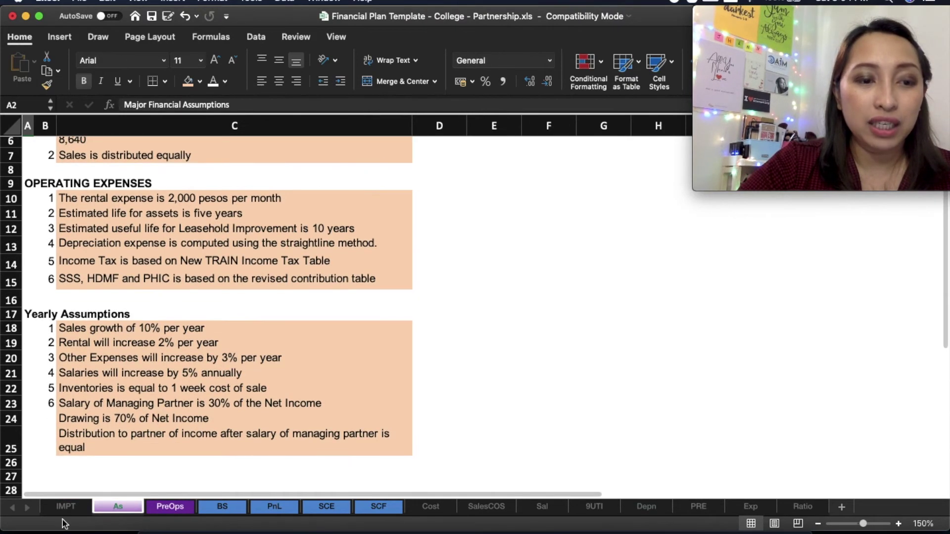
{"action": "left_click", "coordinate": [174, 506]}
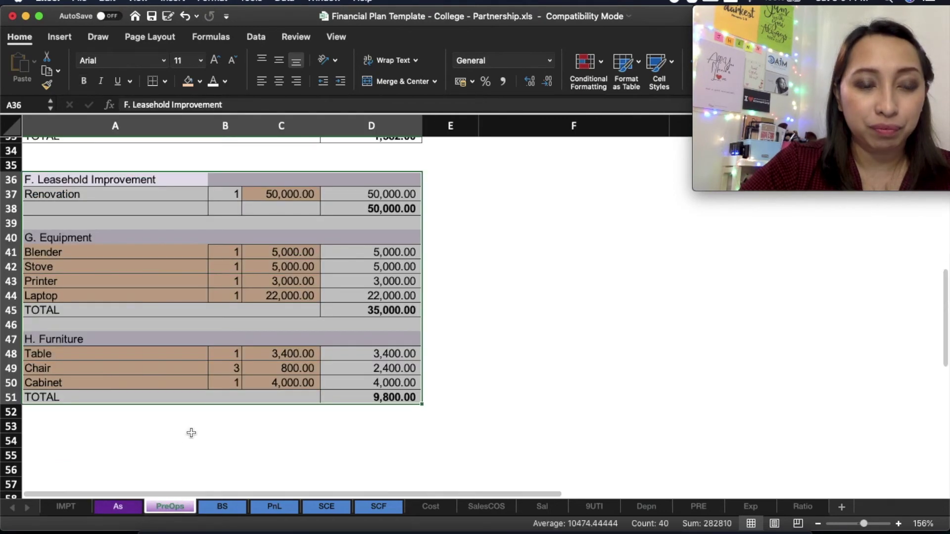
Insert an empty row between Stove and Printer in the PreOps Equipment section and select its item cell.
{"action": "scroll", "coordinate": [188, 441], "scroll_direction": "down", "scroll_amount": 1}
{"action": "left_click", "coordinate": [14, 356]}
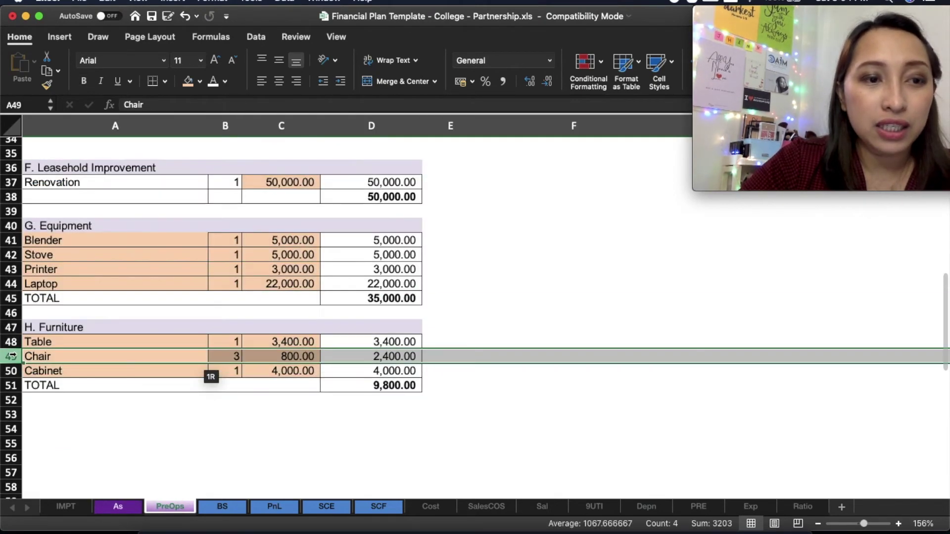
{"action": "left_click", "coordinate": [12, 270]}
{"action": "right_click", "coordinate": [12, 270]}
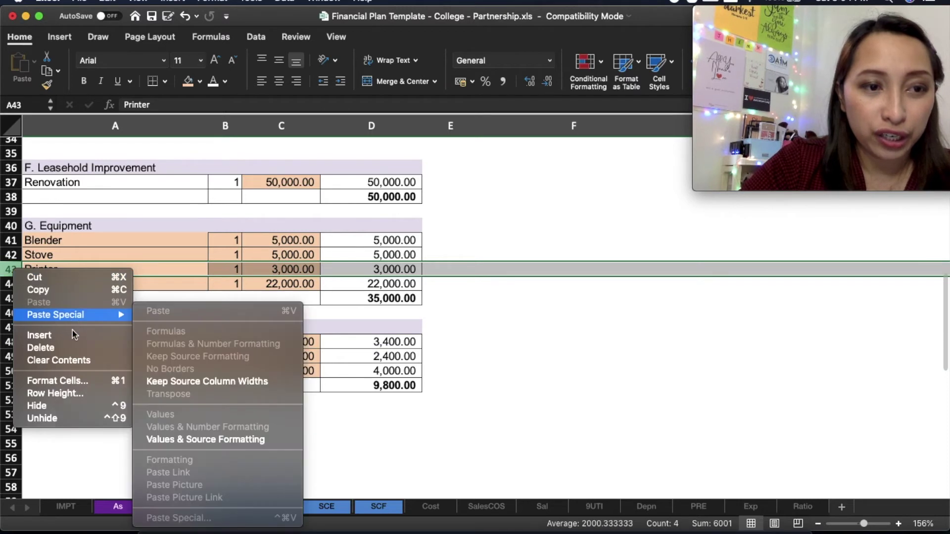
{"action": "left_click", "coordinate": [72, 331]}
{"action": "left_click", "coordinate": [109, 265]}
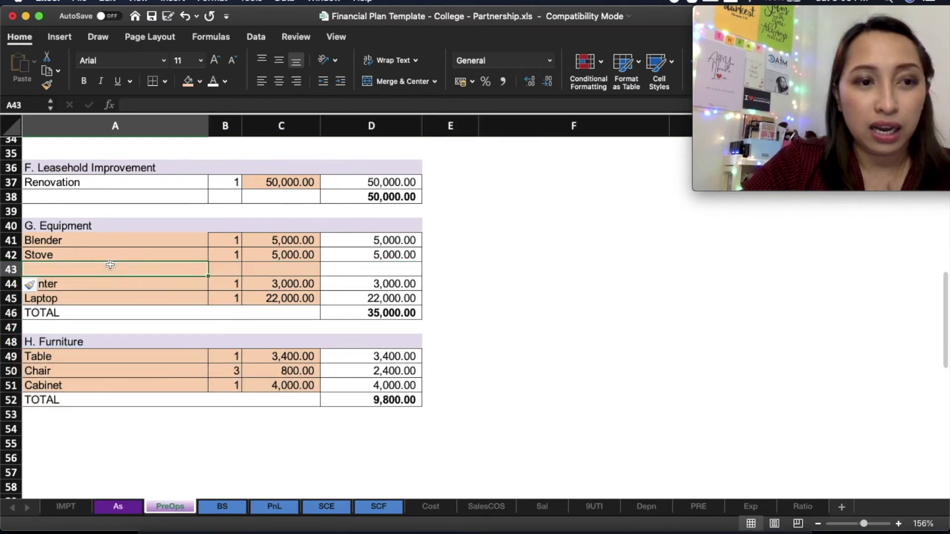
{"action": "double_click", "coordinate": [141, 270]}
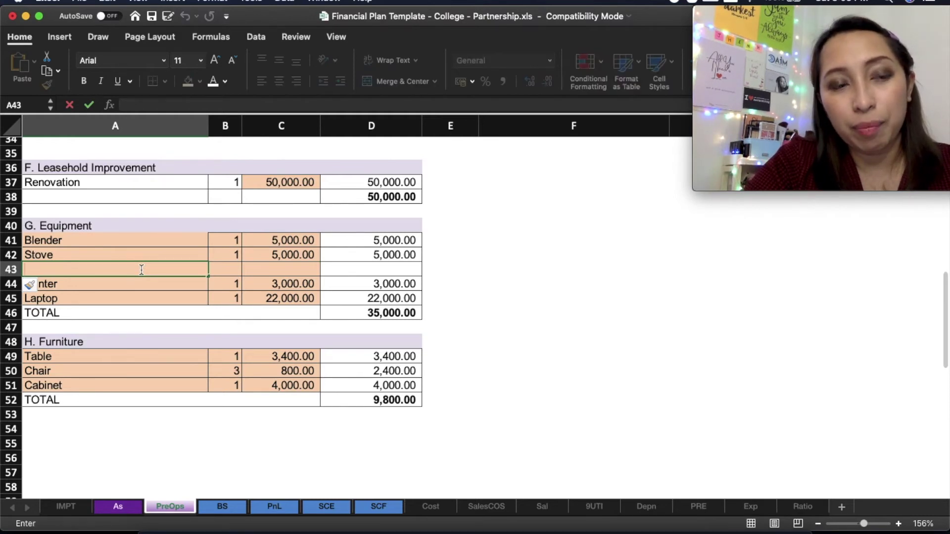
{"action": "left_click", "coordinate": [129, 294]}
{"action": "left_click", "coordinate": [195, 282]}
{"action": "left_click", "coordinate": [143, 267]}
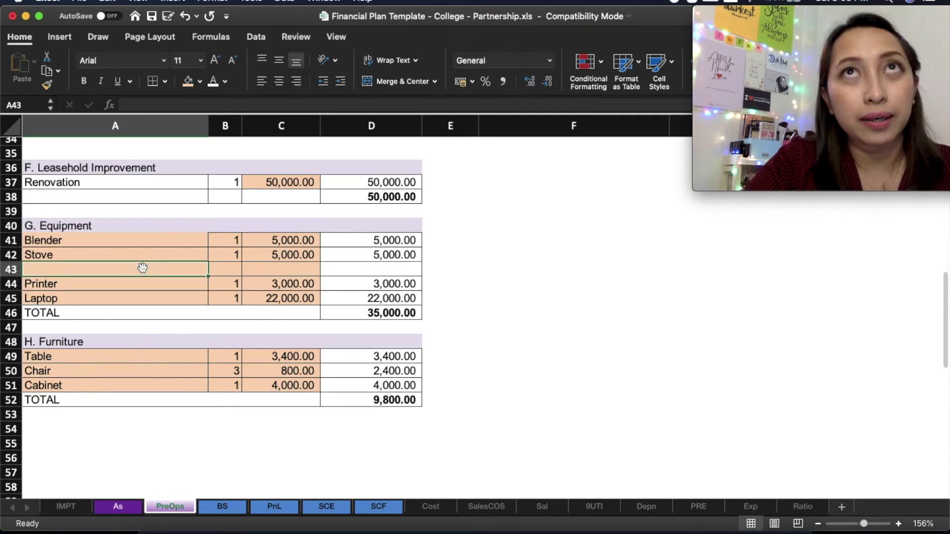
Fill the new equipment row with Cellphone, quantity 1 and a unit cost of 6,000.
{"action": "type", "text": "Cellph"}
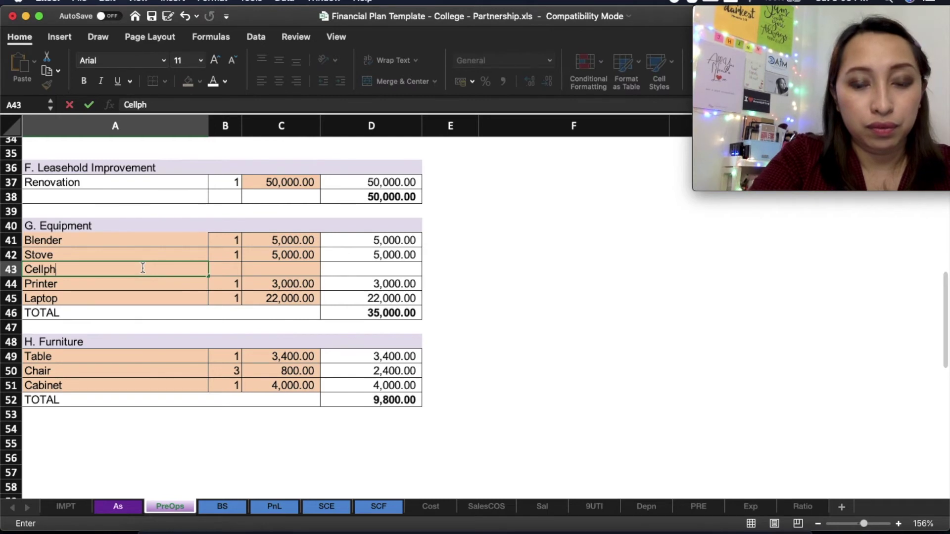
{"action": "type", "text": "one"}
{"action": "key", "text": "Tab"}
{"action": "type", "text": "1"}
{"action": "key", "text": "Tab"}
{"action": "type", "text": "3,000"}
{"action": "key", "text": "Return"}
{"action": "key", "text": "Up"}
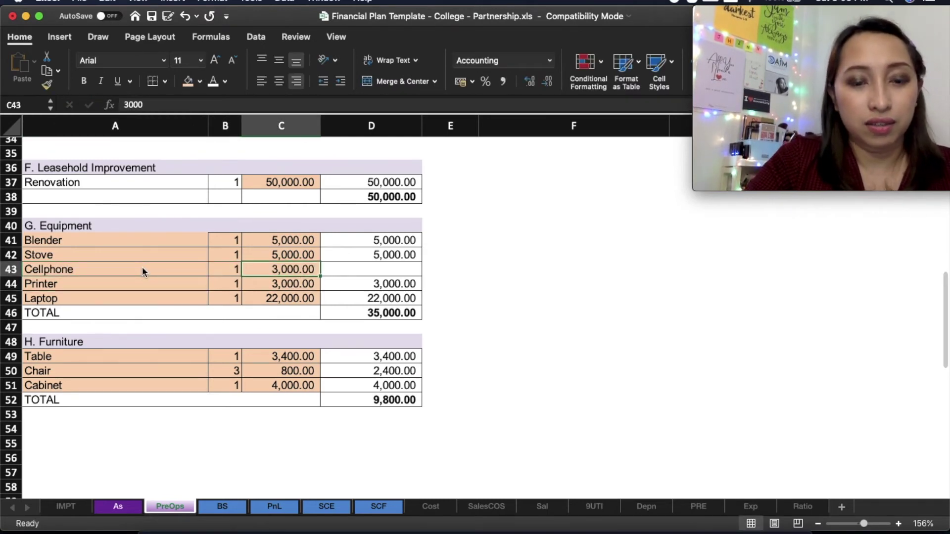
{"action": "type", "text": "6000"}
{"action": "key", "text": "Return"}
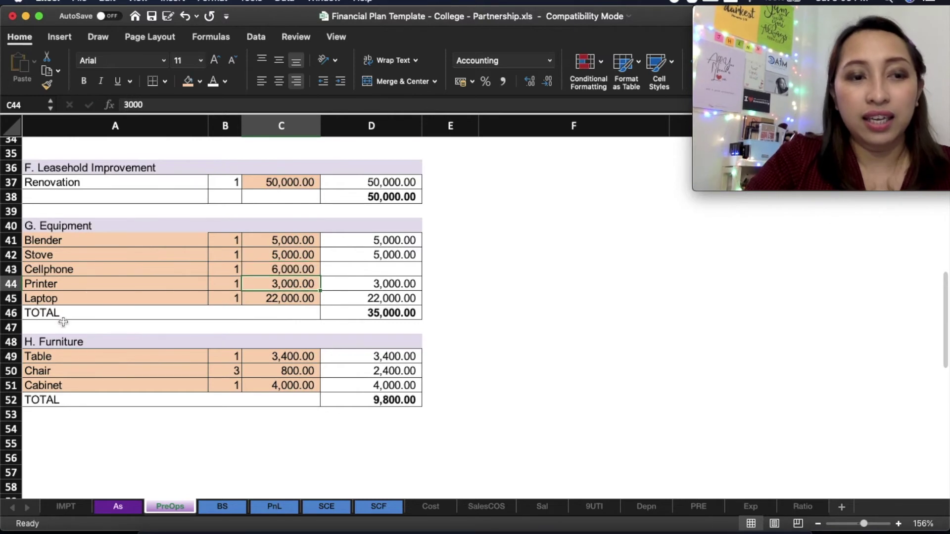
Delete the Cabinet row from the Furniture section of the PreOps sheet.
{"action": "left_click", "coordinate": [12, 386]}
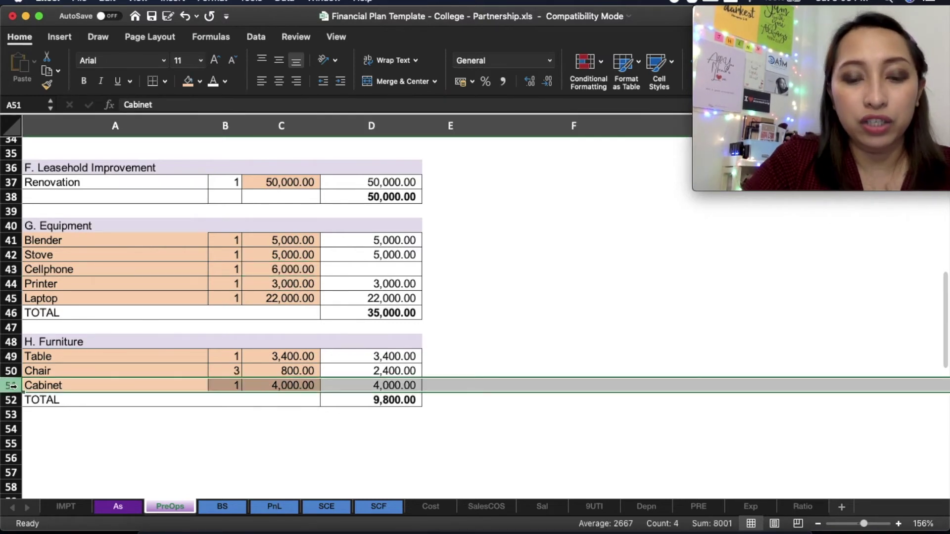
{"action": "key", "text": "ctrl+minus"}
{"action": "left_click", "coordinate": [277, 342]}
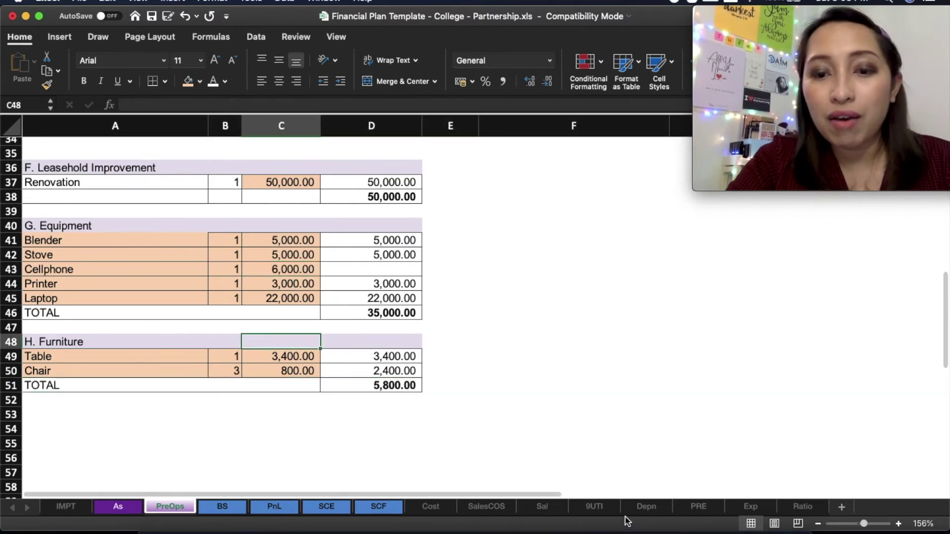
Check how the row changes affect the Depn schedule and the 1-Month Operating Expenses formula on PreOps.
{"action": "left_click", "coordinate": [642, 510]}
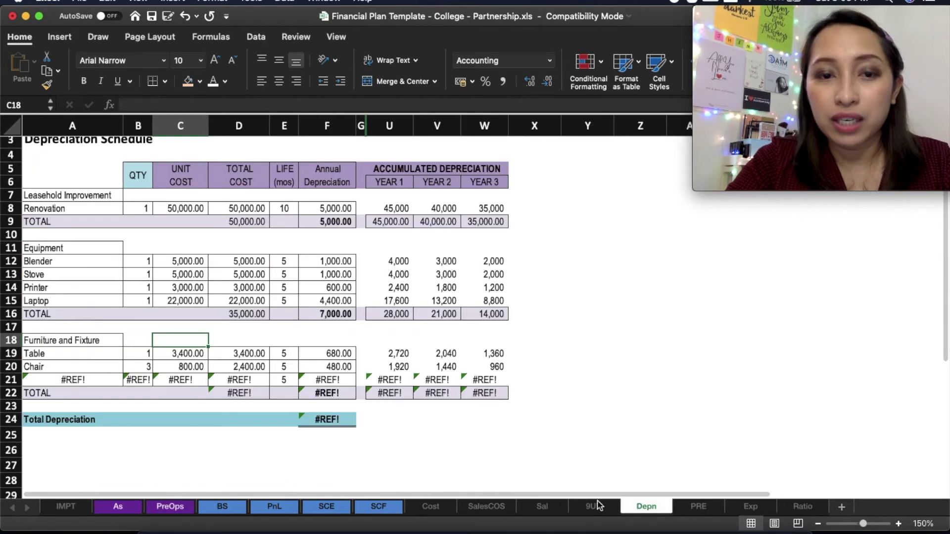
{"action": "left_click", "coordinate": [172, 509]}
{"action": "scroll", "coordinate": [495, 346], "scroll_direction": "up", "scroll_amount": 10}
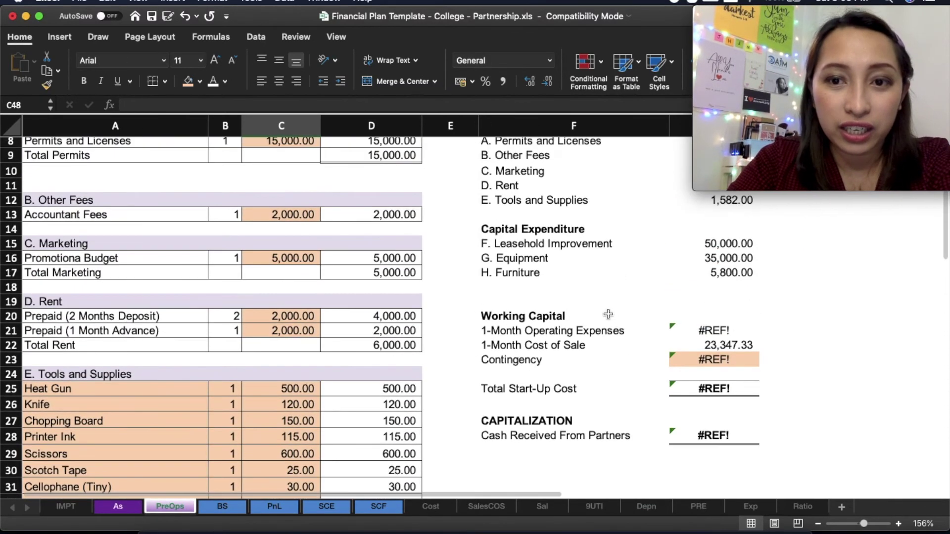
{"action": "left_click", "coordinate": [716, 331]}
{"action": "scroll", "coordinate": [719, 334], "scroll_direction": "down", "scroll_amount": 8}
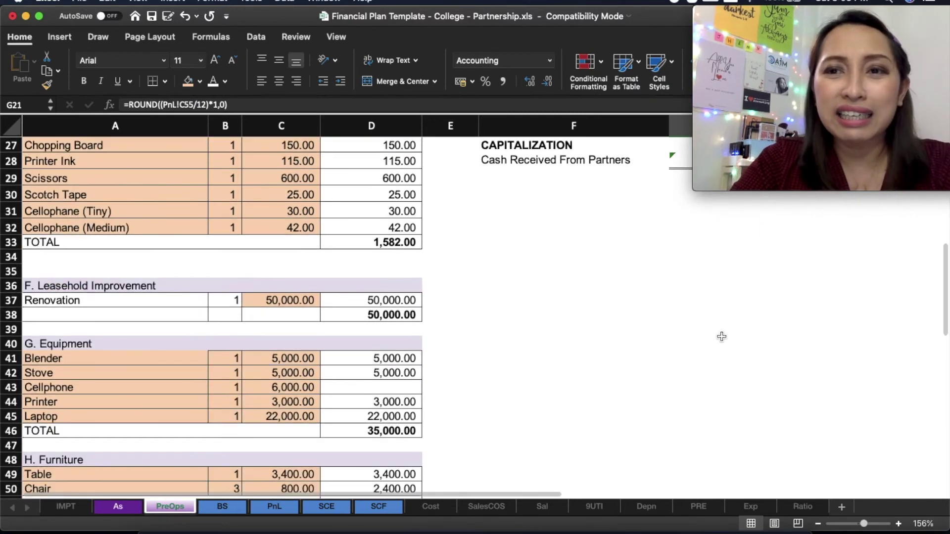
{"action": "scroll", "coordinate": [721, 337], "scroll_direction": "down", "scroll_amount": 1}
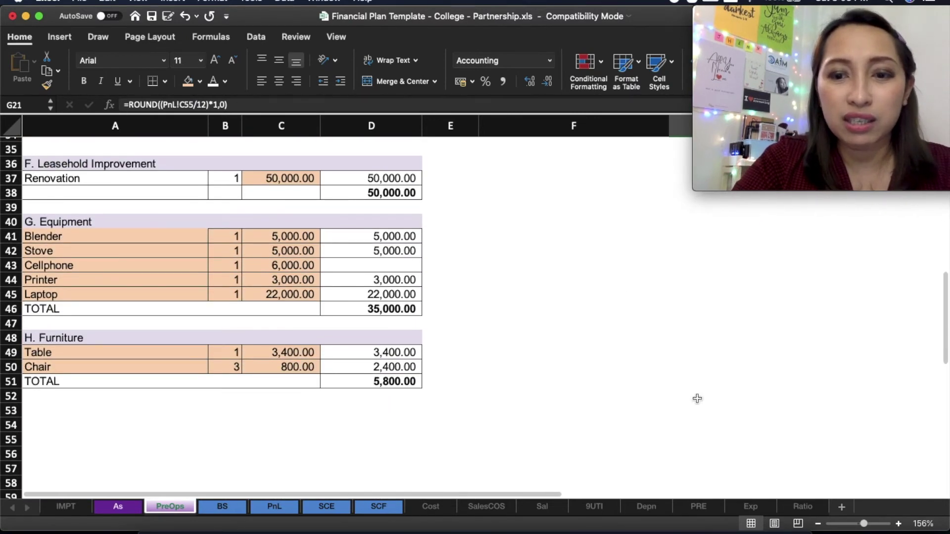
Insert an equipment row above Laptop on the Depn sheet, fill in its linked formulas, and compute the Cellphone total on PreOps as =B43*C43.
{"action": "left_click", "coordinate": [646, 507]}
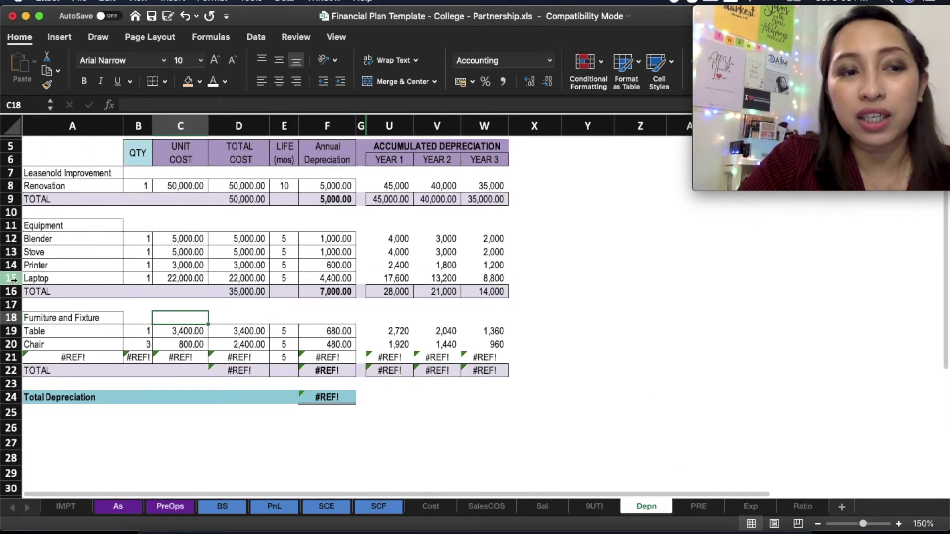
{"action": "left_click", "coordinate": [12, 278]}
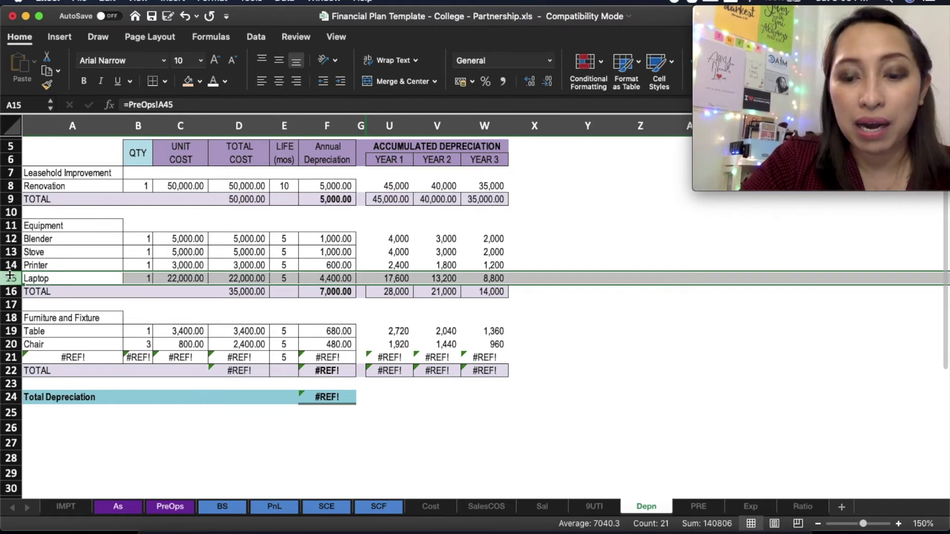
{"action": "key", "text": "super+shift+equal"}
{"action": "left_click_drag", "start_coordinate": [69, 239], "coordinate": [492, 304]}
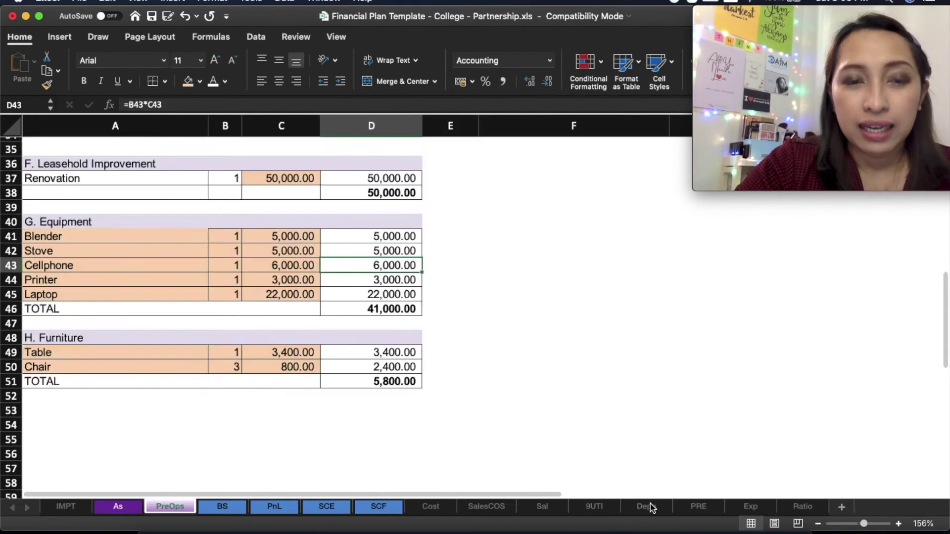
{"action": "left_click", "coordinate": [647, 506]}
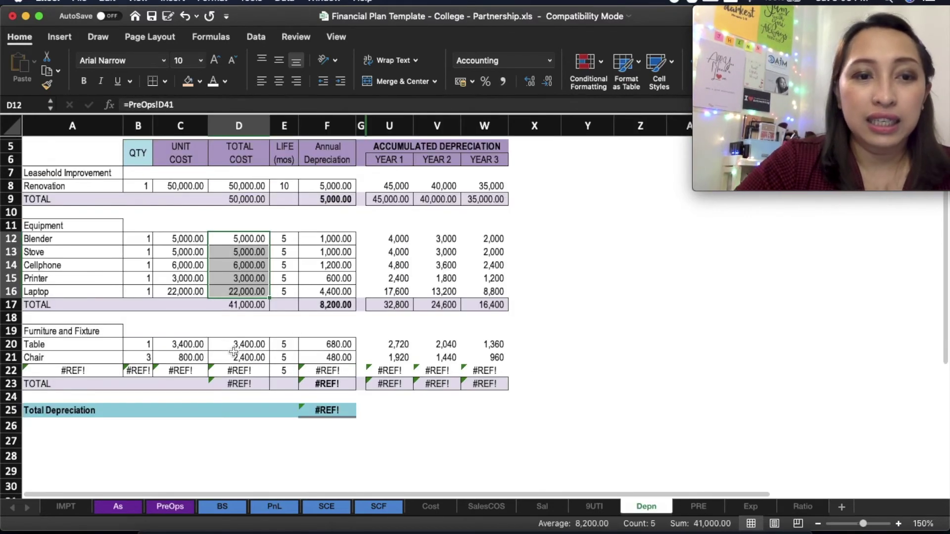
Delete the #REF! row from Furniture and Fixture on the Depn sheet and review the depreciation schedule.
{"action": "left_click", "coordinate": [11, 370]}
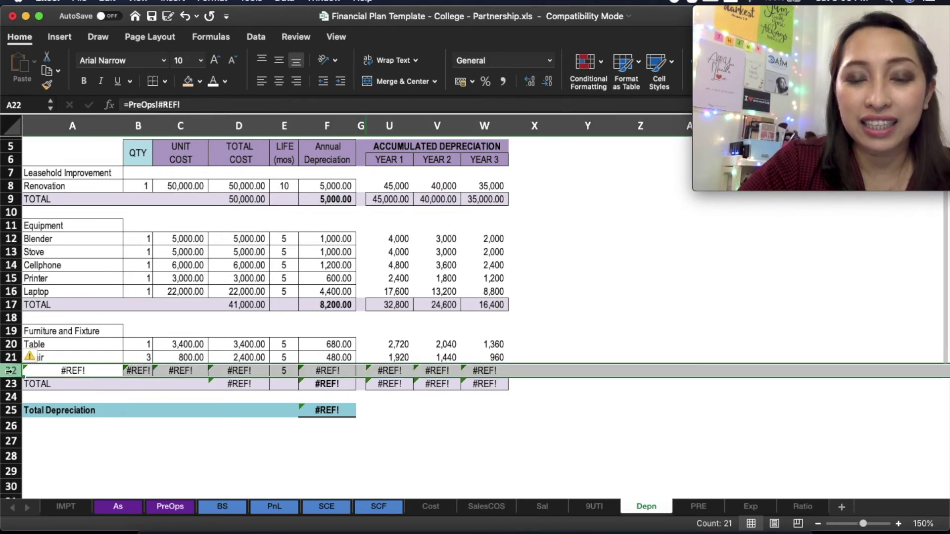
{"action": "key", "text": "super+minus"}
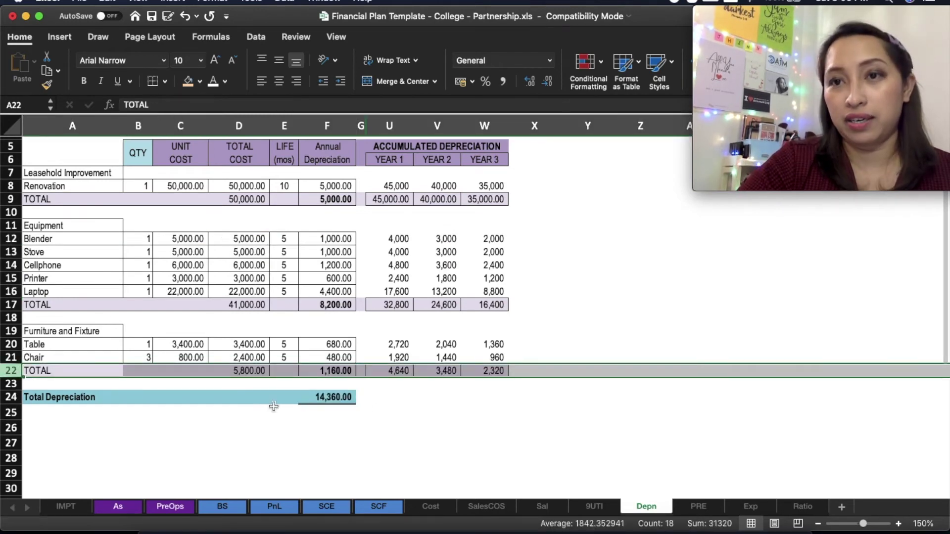
{"action": "left_click", "coordinate": [379, 411]}
{"action": "scroll", "coordinate": [379, 410], "scroll_direction": "up", "scroll_amount": 3}
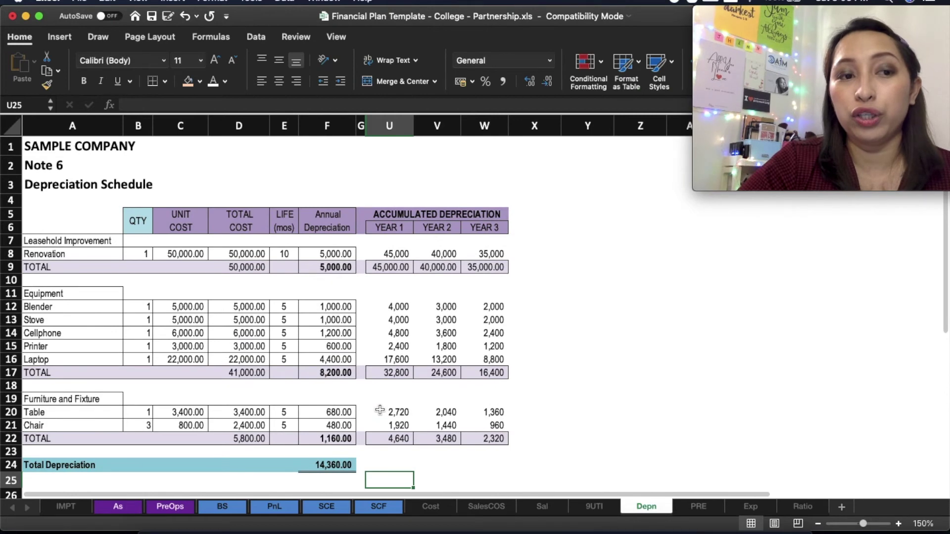
{"action": "scroll", "coordinate": [379, 410], "scroll_direction": "down", "scroll_amount": 1}
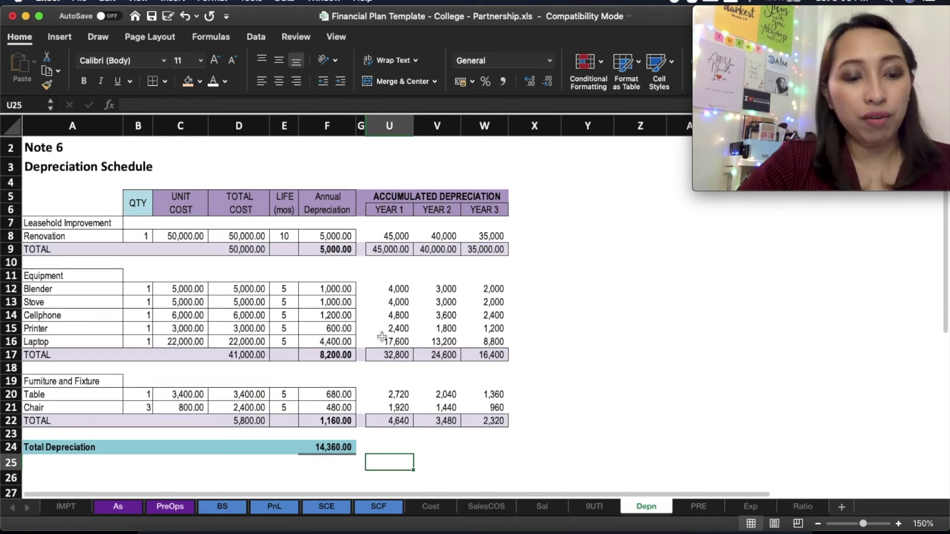
Undo the Depn sheet edits, including the Furniture and Fixture row deletion and the inserted Cellphone row.
{"action": "key", "text": "super+z"}
{"action": "key", "text": "super+z"}
{"action": "key", "text": "super+z"}
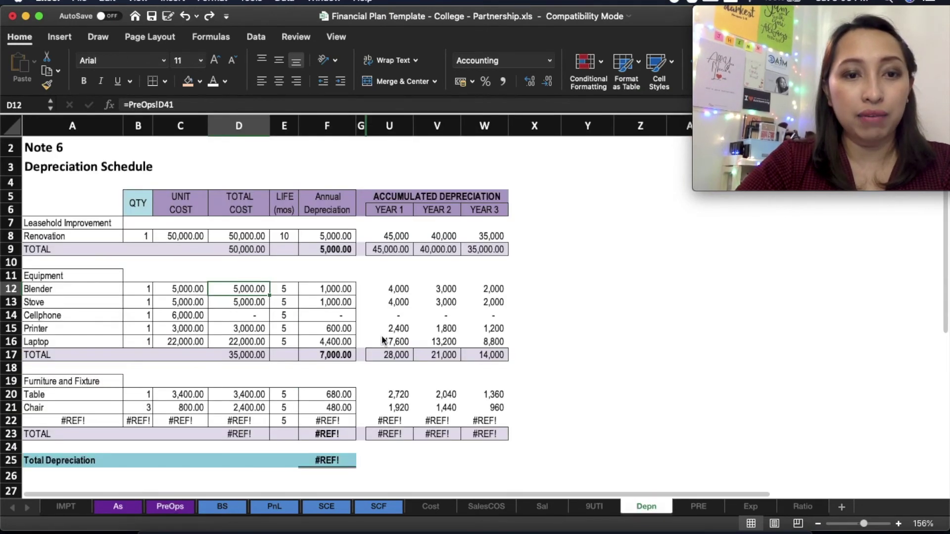
{"action": "key", "text": "super+z"}
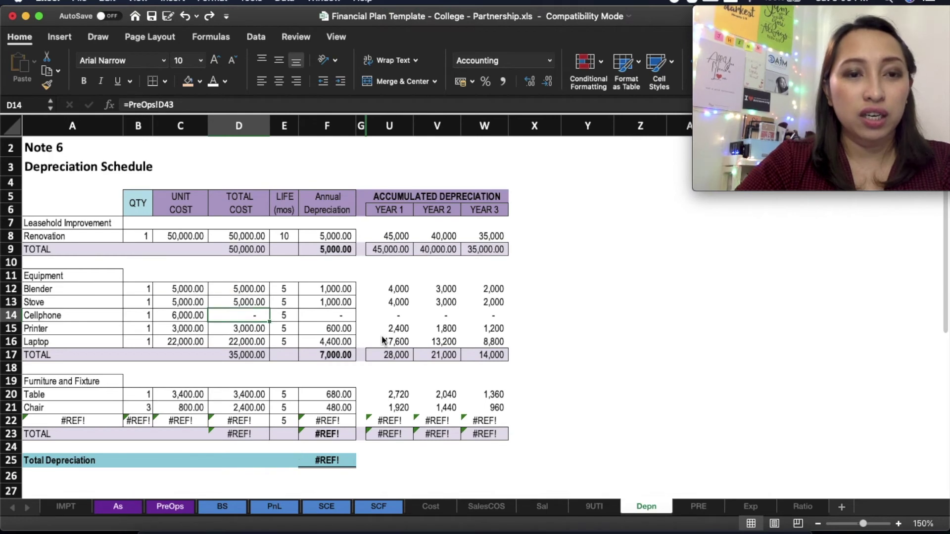
{"action": "key", "text": "super+z"}
{"action": "key", "text": "super+z"}
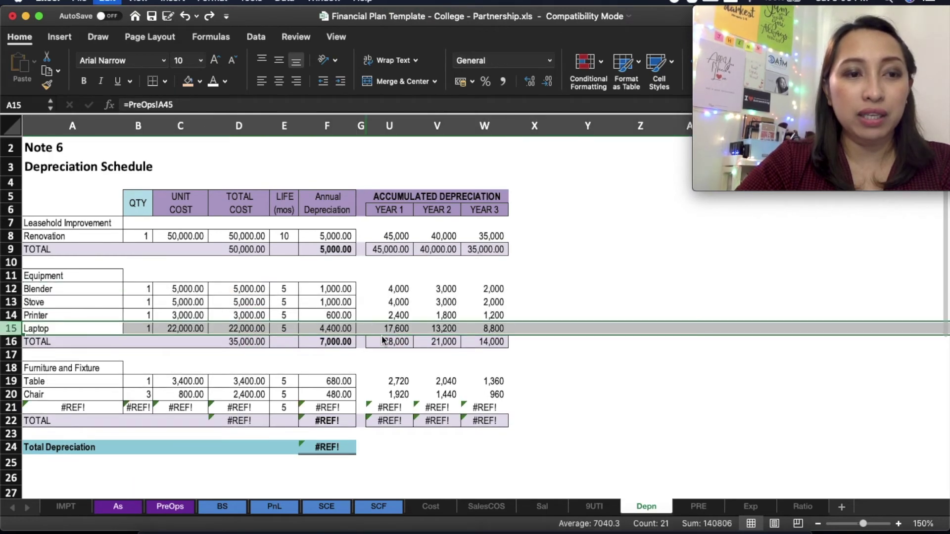
Undo the PreOps edits, bringing back the Cabinet row and removing the Cellphone entries and their inserted row.
{"action": "key", "text": "super+z"}
{"action": "key", "text": "super+z"}
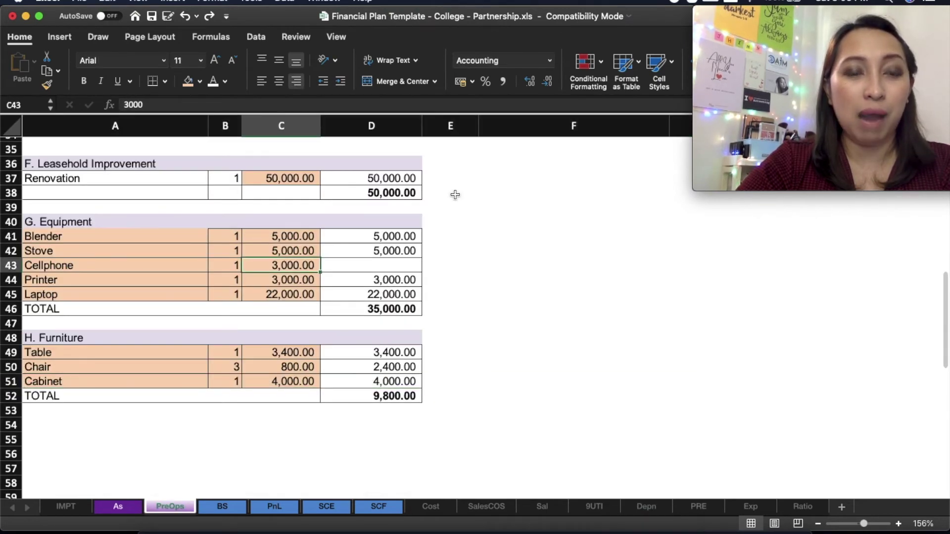
{"action": "scroll", "coordinate": [416, 294], "scroll_direction": "up", "scroll_amount": 1}
{"action": "key", "text": "super+z"}
{"action": "key", "text": "super+z"}
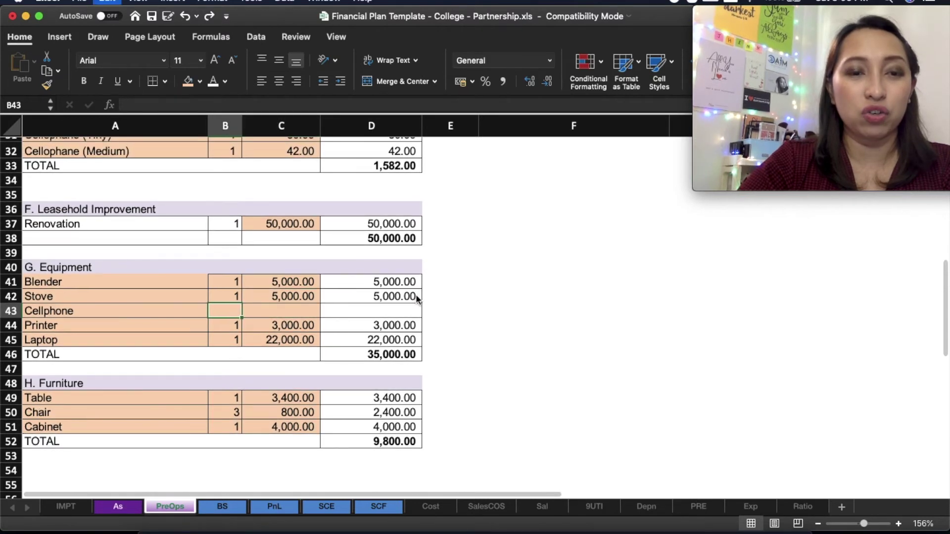
{"action": "key", "text": "super+z"}
{"action": "key", "text": "super+z"}
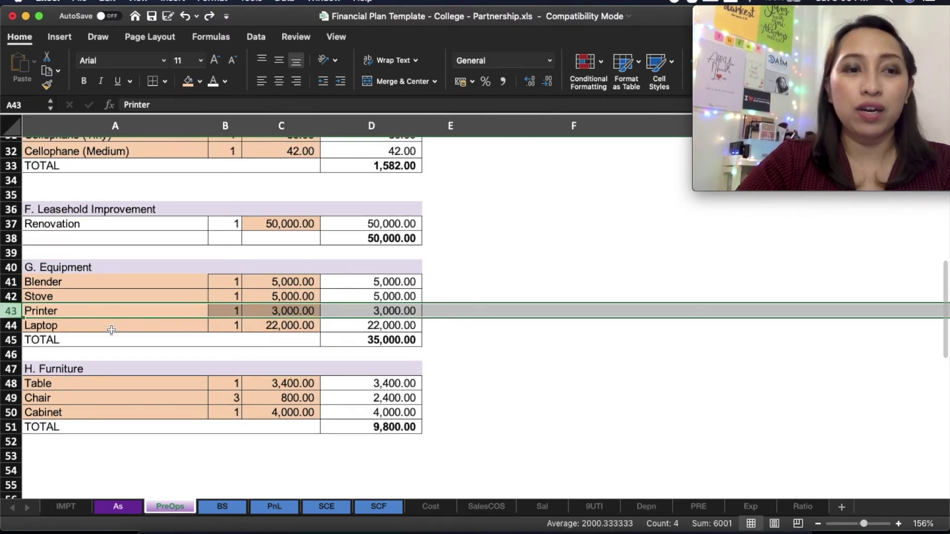
Review the Equipment and Furniture rows on the PreOps sheet.
{"action": "key", "text": "Up"}
{"action": "key", "text": "Up"}
{"action": "key", "text": "Up"}
{"action": "key", "text": "Down"}
{"action": "key", "text": "Down"}
{"action": "key", "text": "Down"}
{"action": "key", "text": "Down"}
{"action": "key", "text": "Down"}
{"action": "key", "text": "Up"}
{"action": "left_click", "coordinate": [69, 425]}
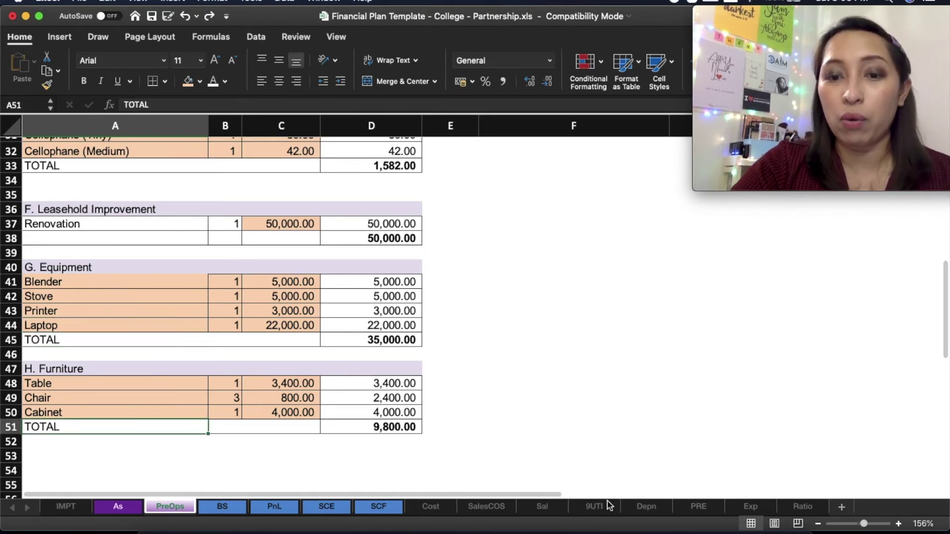
Compare the Equipment and Furniture items on PreOps with the matching rows of the depreciation schedule on Depn.
{"action": "left_click", "coordinate": [646, 508]}
{"action": "scroll", "coordinate": [637, 378], "scroll_direction": "up", "scroll_amount": 1}
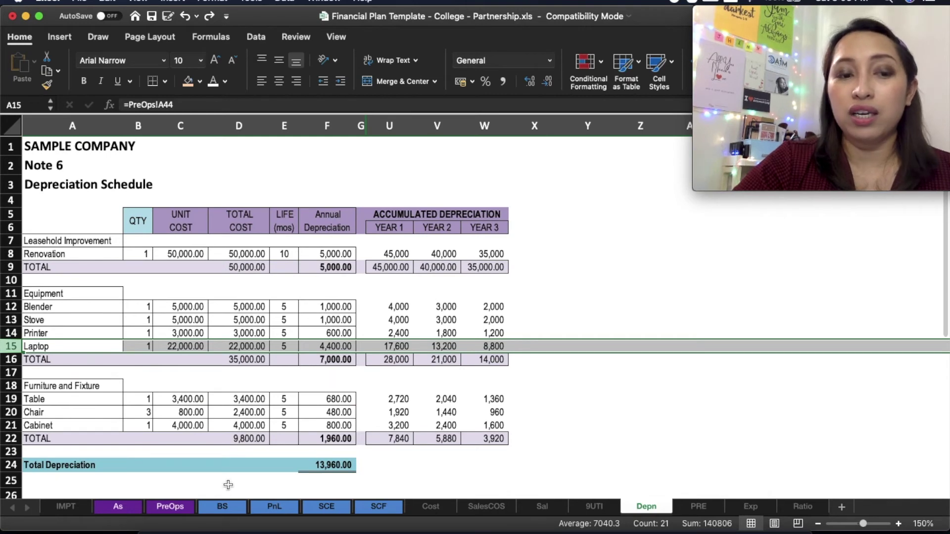
{"action": "left_click", "coordinate": [167, 515]}
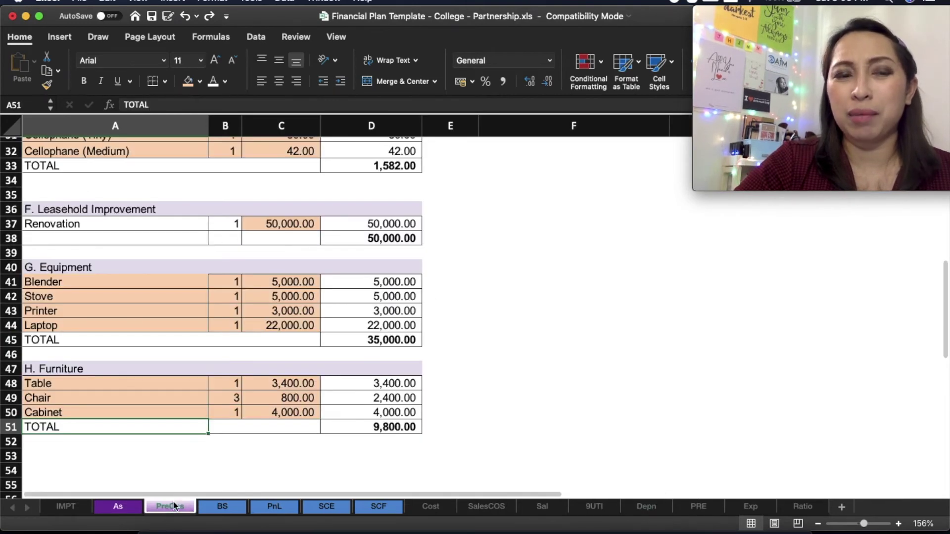
{"action": "right_click", "coordinate": [218, 445]}
{"action": "left_click", "coordinate": [157, 294]}
{"action": "left_click", "coordinate": [163, 286]}
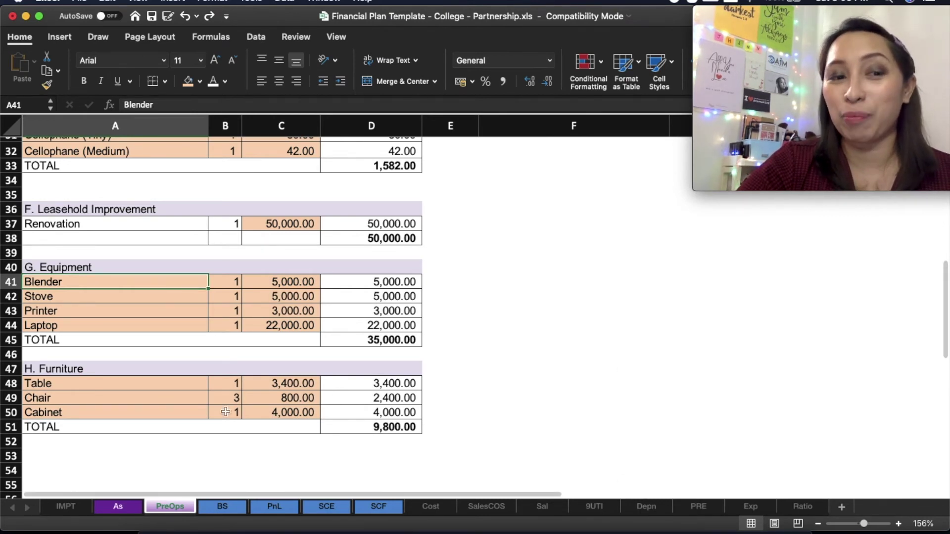
{"action": "left_click_drag", "start_coordinate": [170, 384], "coordinate": [341, 407]}
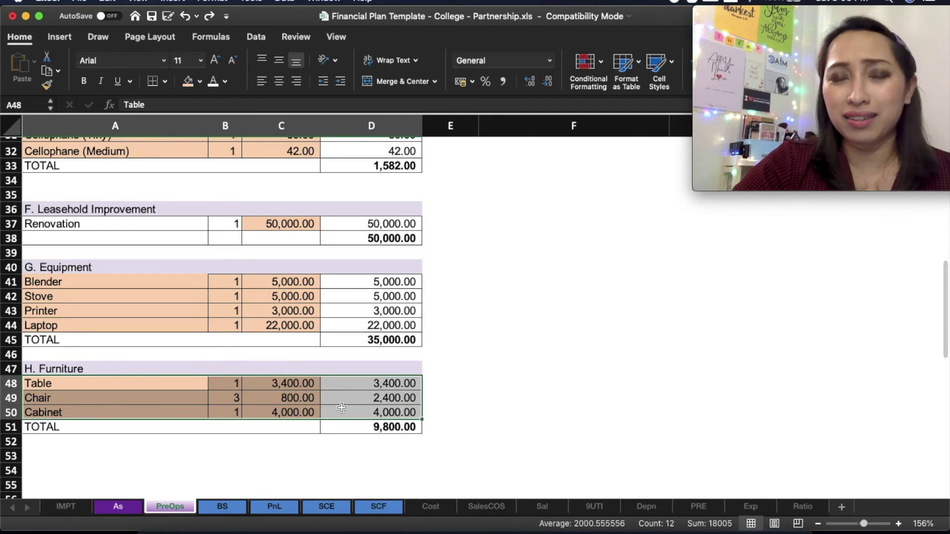
{"action": "left_click", "coordinate": [649, 507]}
{"action": "scroll", "coordinate": [610, 446], "scroll_direction": "down", "scroll_amount": 3}
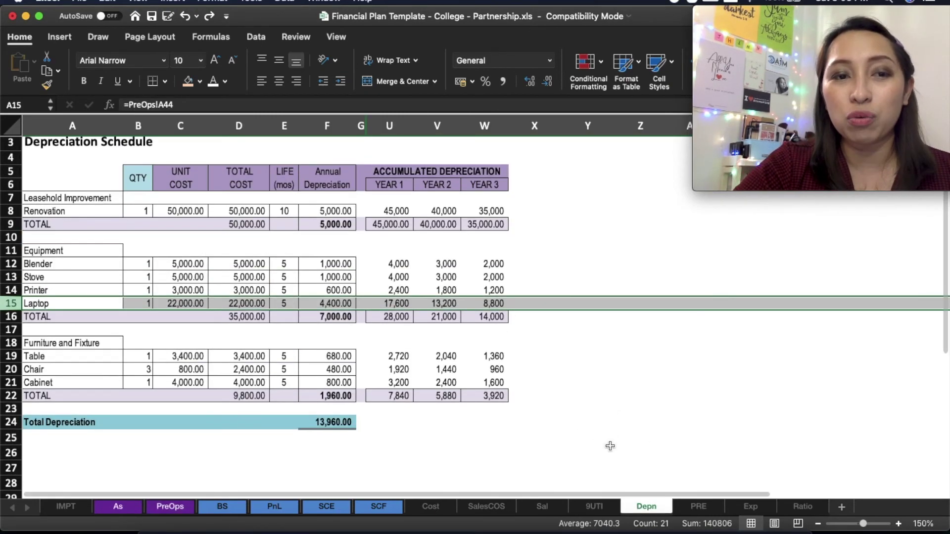
{"action": "left_click", "coordinate": [476, 343]}
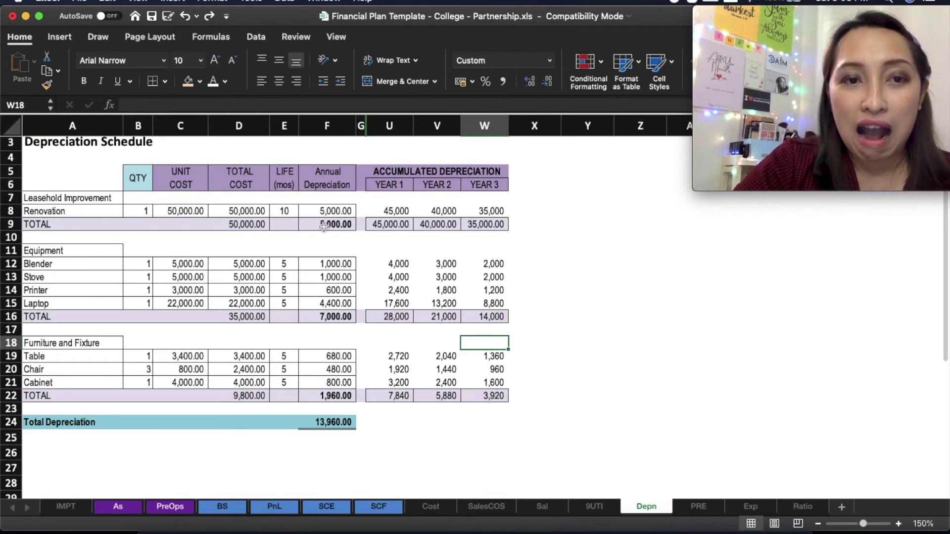
Compare the Leasehold Improvement, Equipment and Furniture total costs on Depn with the corresponding totals on PreOps.
{"action": "left_click", "coordinate": [256, 224]}
{"action": "left_click", "coordinate": [256, 320]}
{"action": "left_click", "coordinate": [257, 396]}
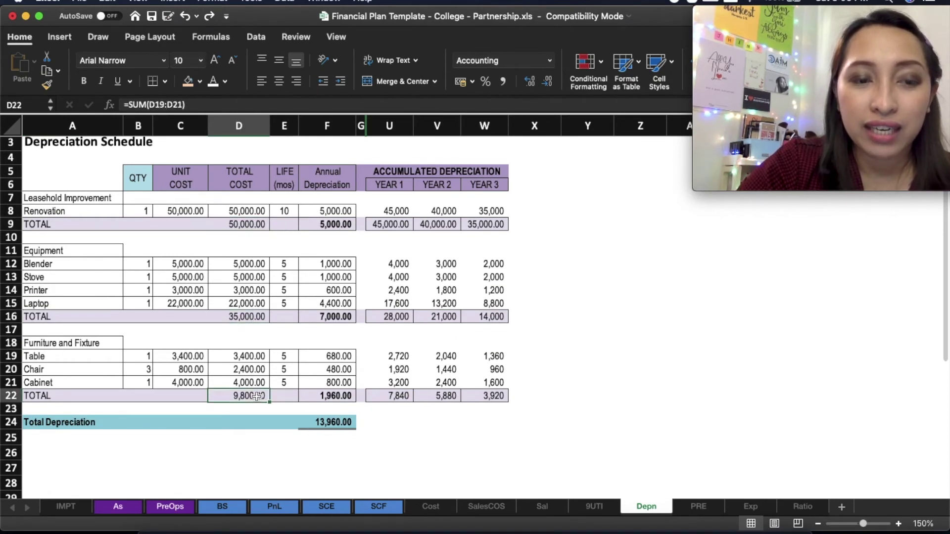
{"action": "left_click", "coordinate": [173, 506]}
{"action": "left_click", "coordinate": [395, 243]}
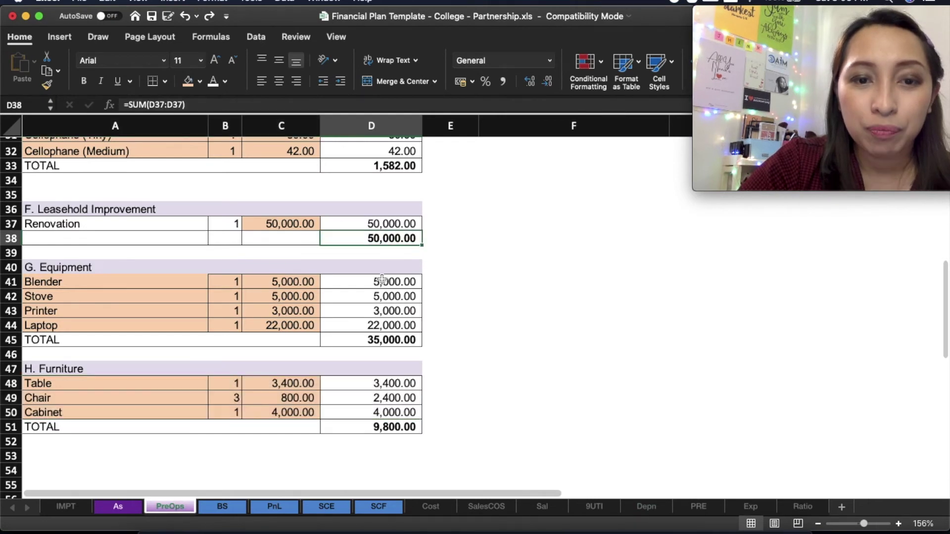
{"action": "left_click", "coordinate": [380, 350]}
{"action": "left_click", "coordinate": [387, 428]}
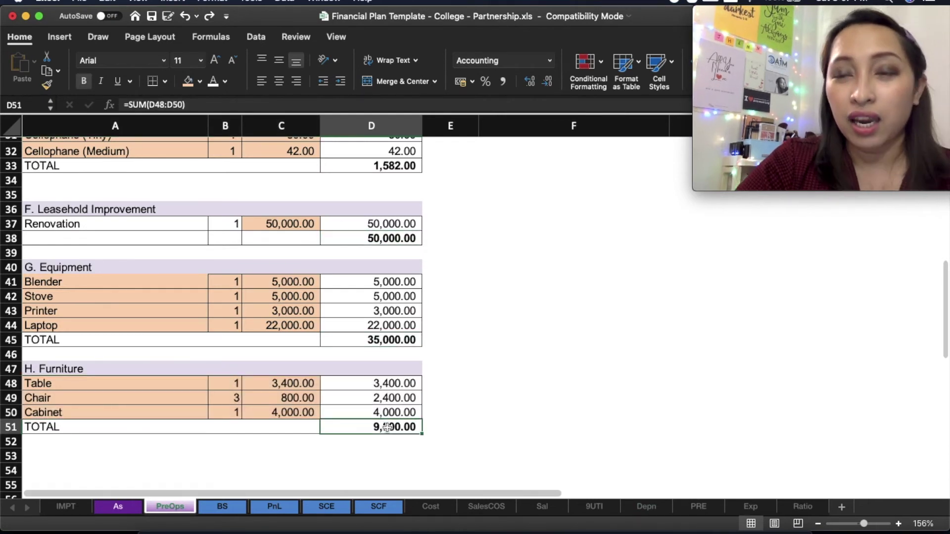
{"action": "left_click", "coordinate": [647, 507]}
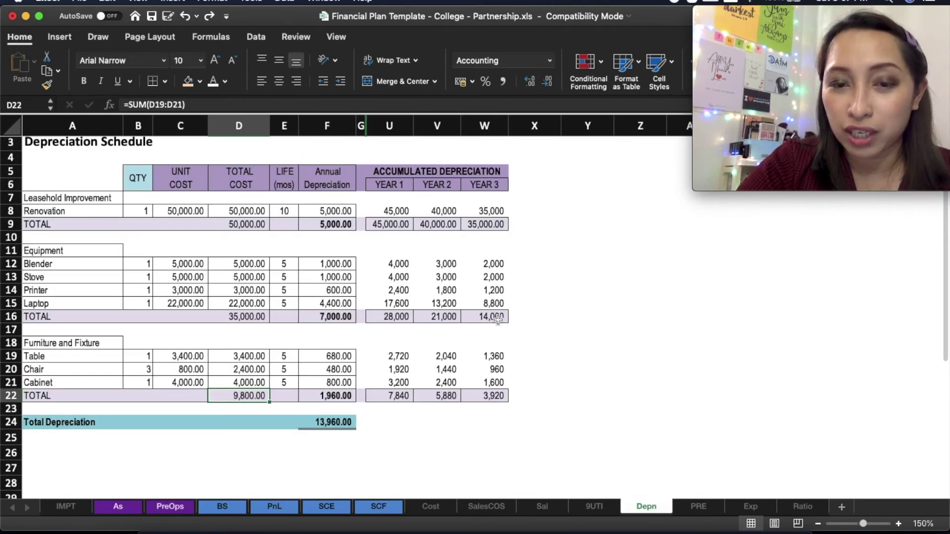
Check the Capital Expenditure summary on PreOps against the depreciation schedule on Depn.
{"action": "left_click", "coordinate": [170, 506]}
{"action": "scroll", "coordinate": [475, 337], "scroll_direction": "up", "scroll_amount": 10}
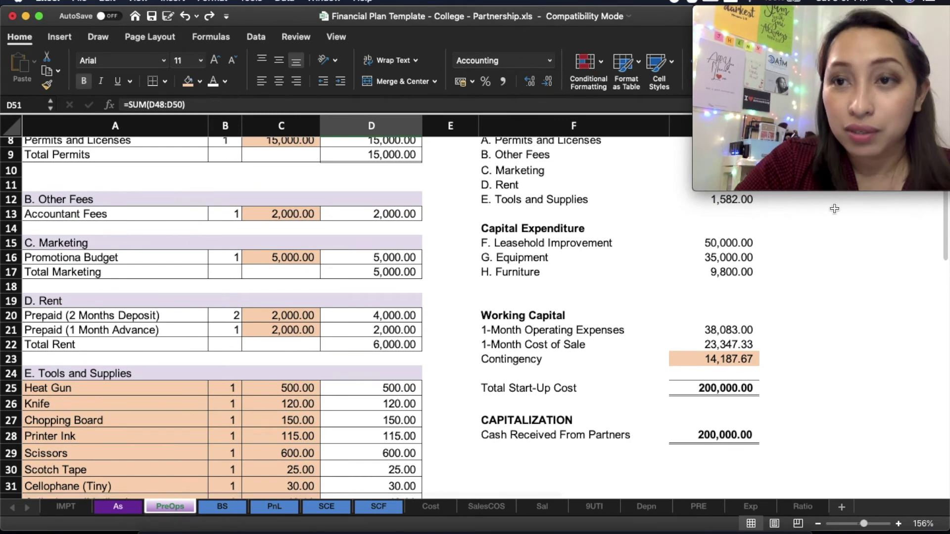
{"action": "scroll", "coordinate": [601, 389], "scroll_direction": "down", "scroll_amount": 8}
{"action": "scroll", "coordinate": [601, 389], "scroll_direction": "up", "scroll_amount": 8}
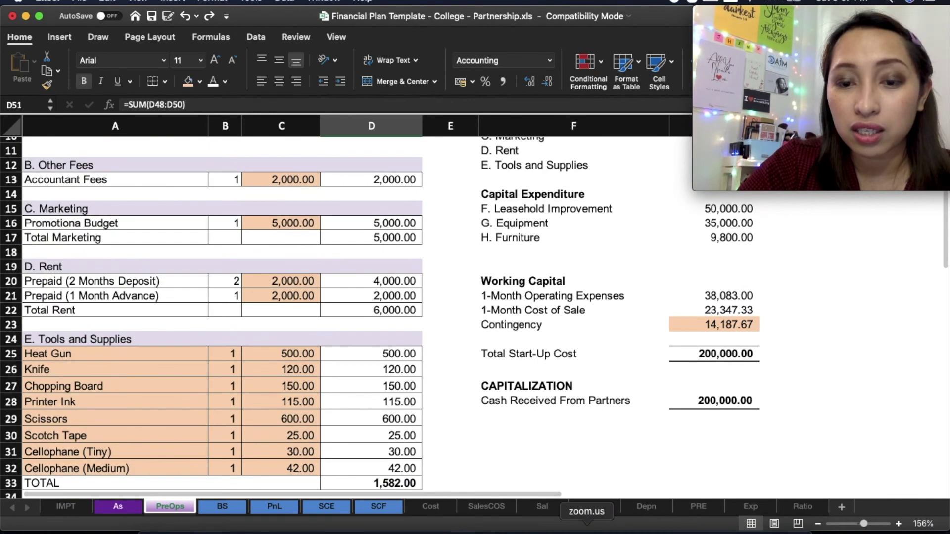
{"action": "left_click", "coordinate": [647, 506]}
{"action": "scroll", "coordinate": [666, 449], "scroll_direction": "up", "scroll_amount": 2}
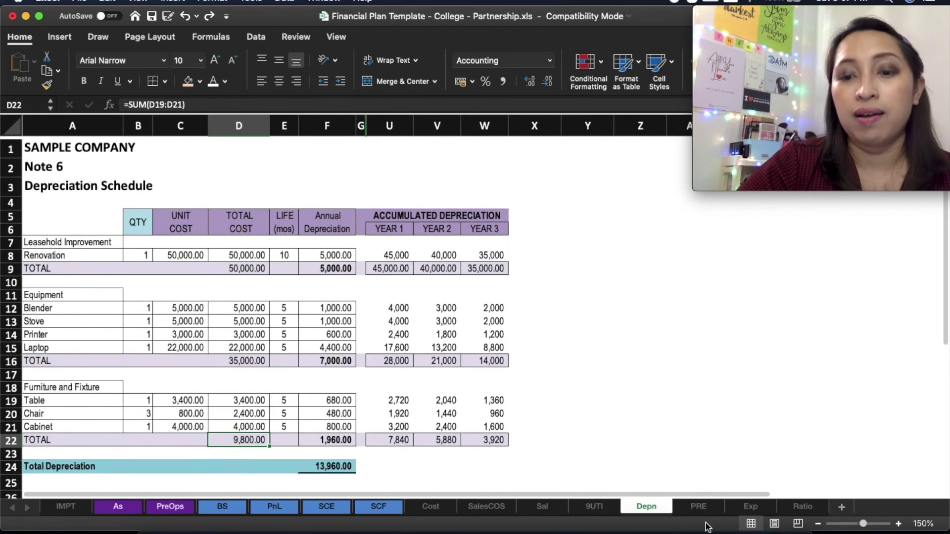
Examine the Year 1 Promotional Expense formula in the Summary of Marketing Expense on the PRE sheet.
{"action": "left_click", "coordinate": [698, 506]}
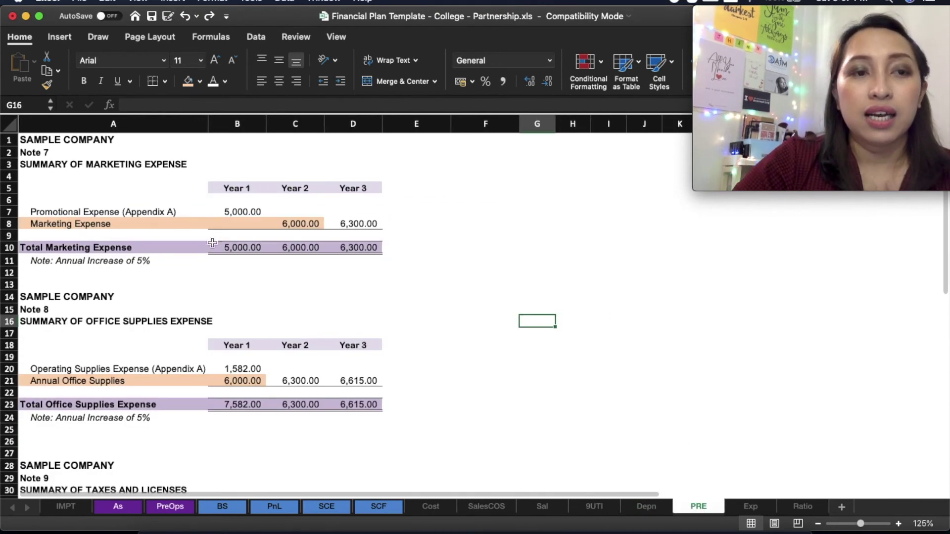
{"action": "left_click", "coordinate": [115, 169]}
{"action": "key", "text": "Down"}
{"action": "key", "text": "Down"}
{"action": "key", "text": "Down"}
{"action": "key", "text": "Down"}
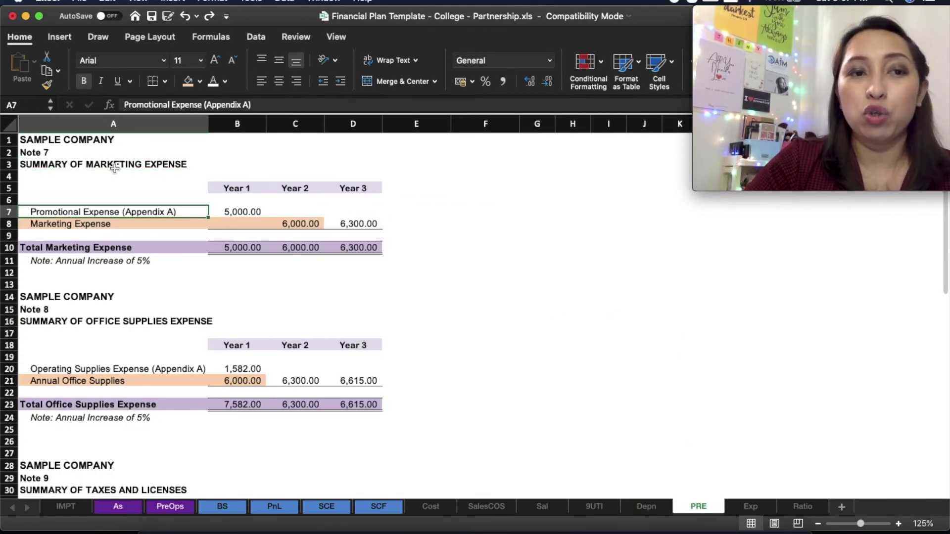
{"action": "key", "text": "Right"}
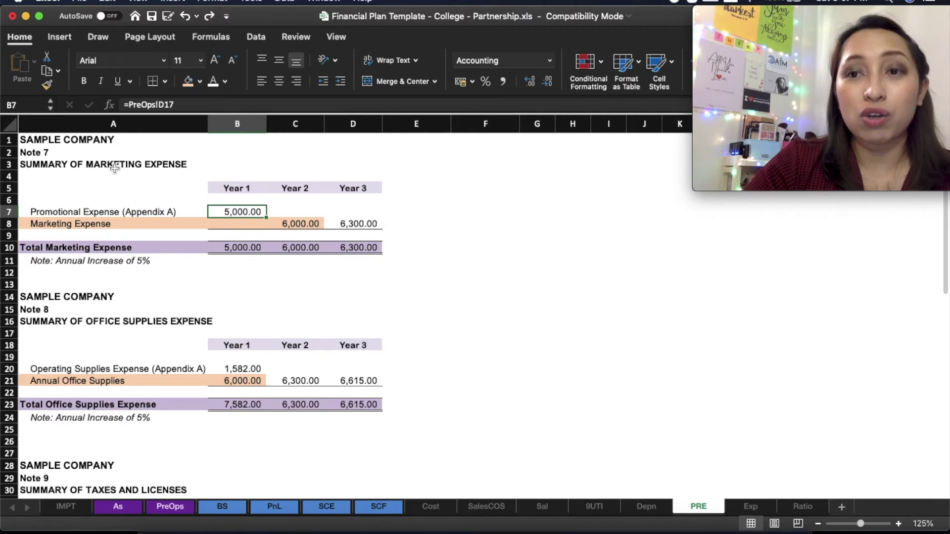
Trace the Promotional Expense to its source in the Marketing section of PreOps and return to the PRE sheet.
{"action": "left_click", "coordinate": [67, 507]}
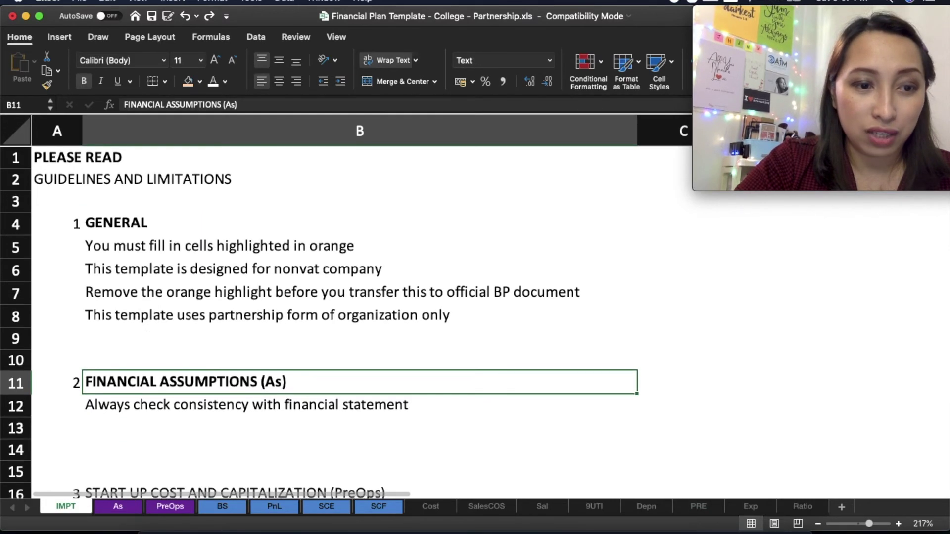
{"action": "left_click", "coordinate": [170, 507]}
{"action": "scroll", "coordinate": [195, 322], "scroll_direction": "up", "scroll_amount": 5}
{"action": "scroll", "coordinate": [206, 322], "scroll_direction": "down", "scroll_amount": 1}
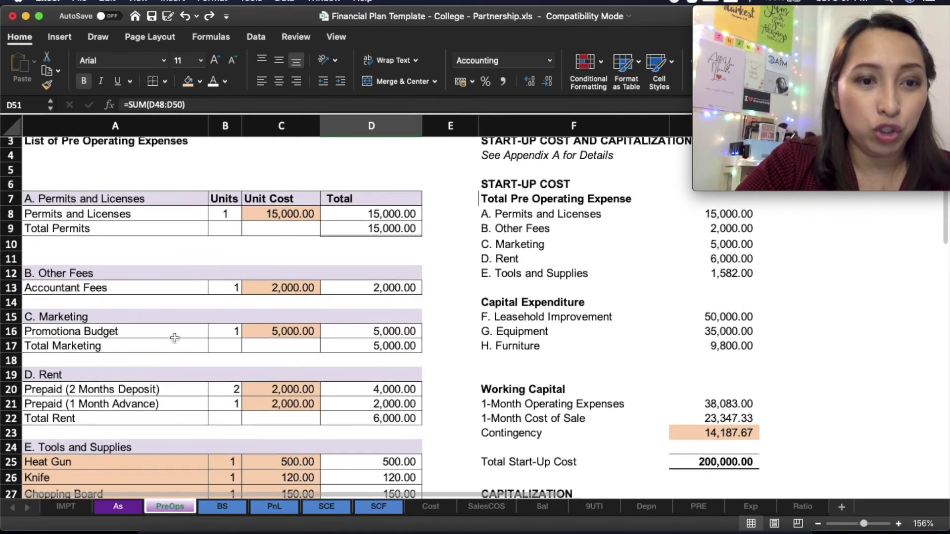
{"action": "left_click_drag", "start_coordinate": [264, 335], "coordinate": [381, 330]}
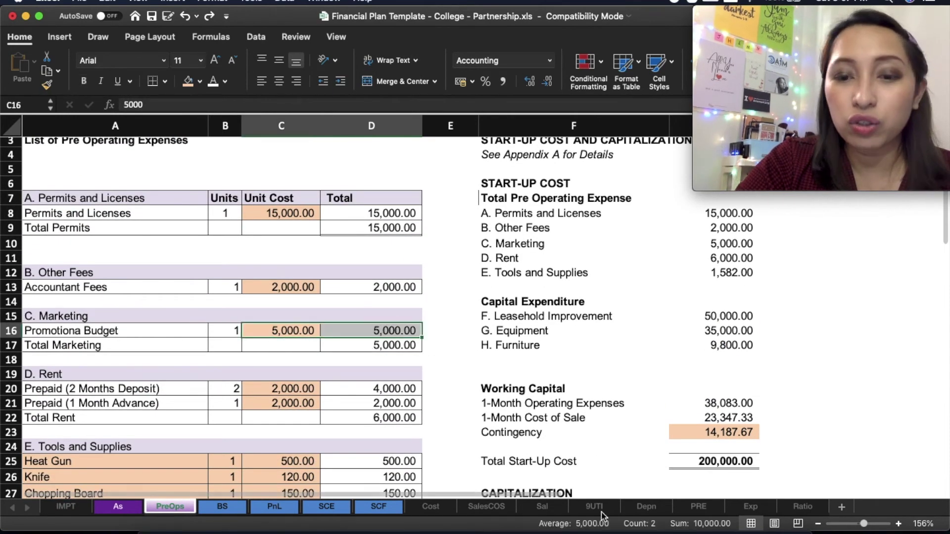
{"action": "left_click", "coordinate": [715, 508]}
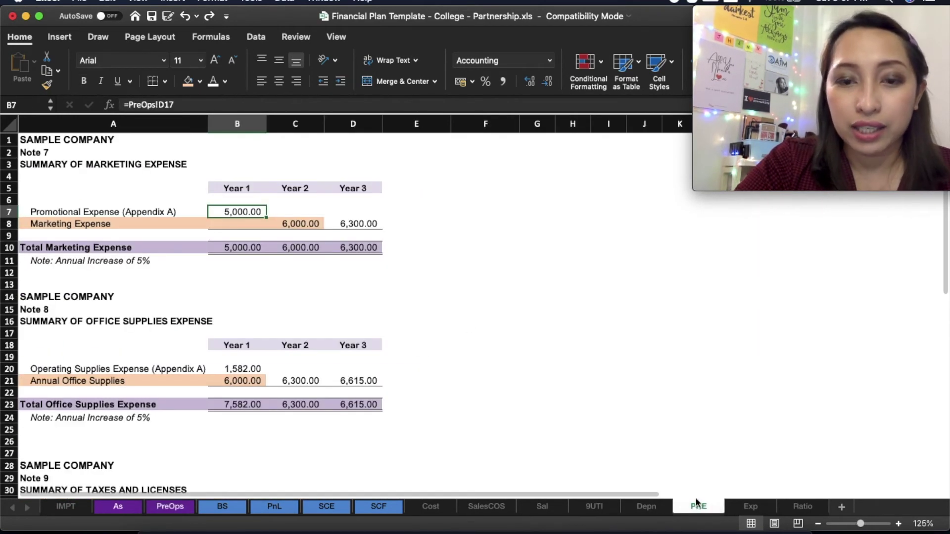
Examine the Promotional Expense and Marketing Expense rows across Years 1 to 3 on the PRE sheet.
{"action": "left_click", "coordinate": [142, 211]}
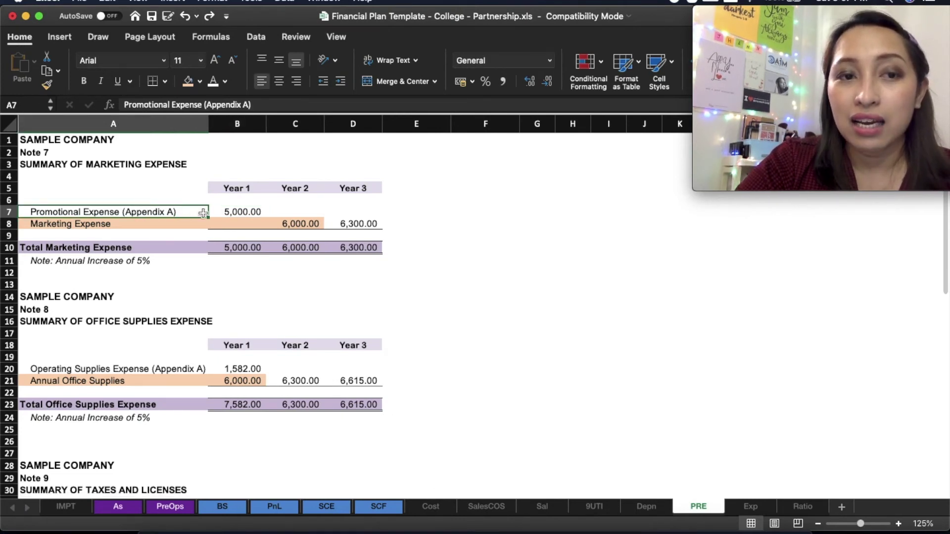
{"action": "left_click", "coordinate": [226, 213]}
{"action": "left_click", "coordinate": [237, 222]}
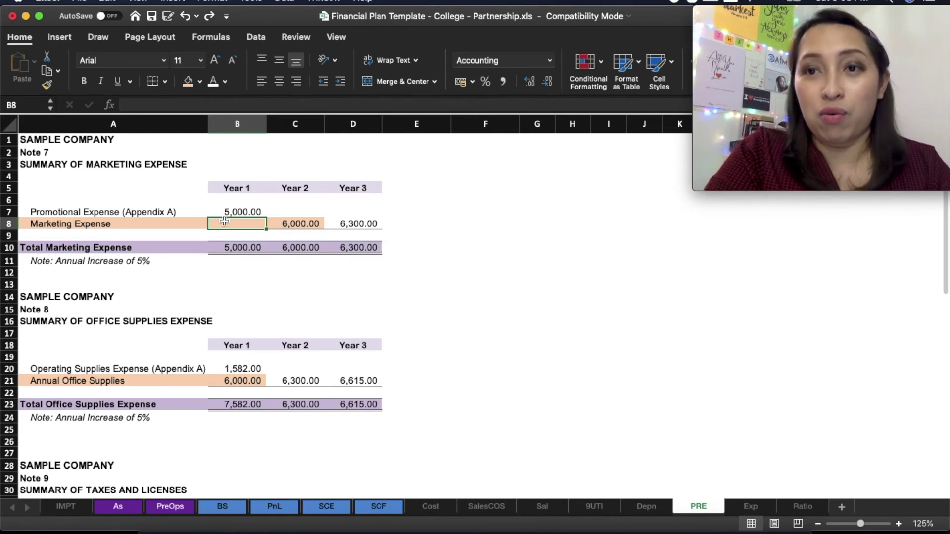
{"action": "left_click", "coordinate": [306, 225]}
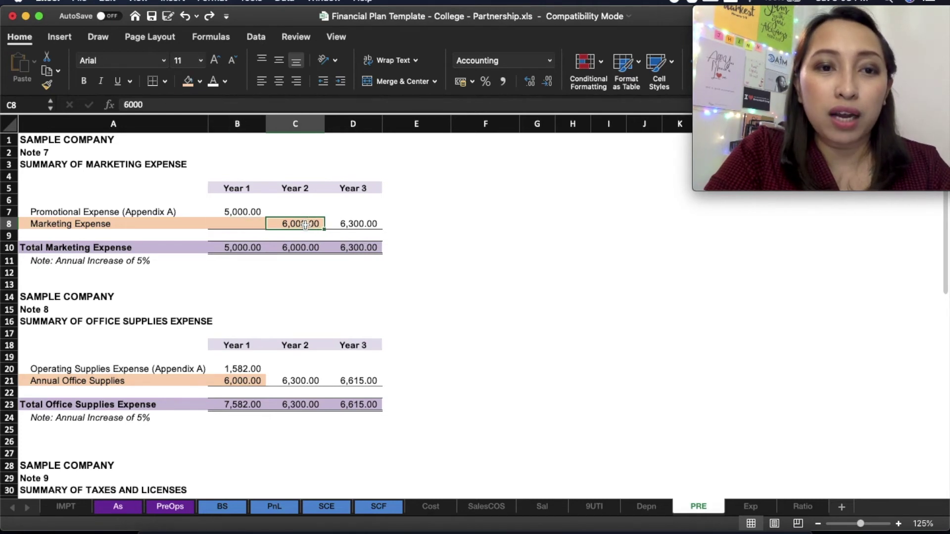
{"action": "left_click", "coordinate": [255, 223]}
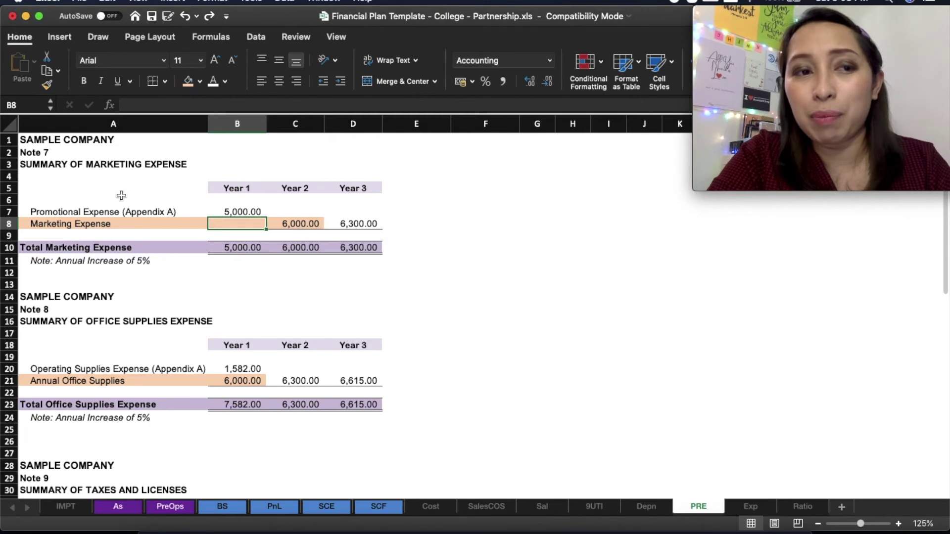
{"action": "left_click", "coordinate": [6, 212]}
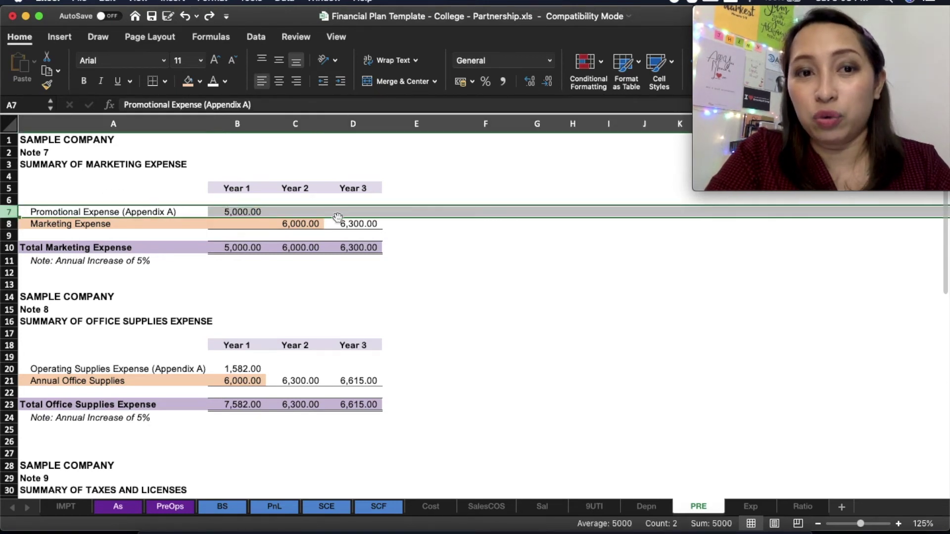
{"action": "left_click_drag", "start_coordinate": [258, 222], "coordinate": [376, 225]}
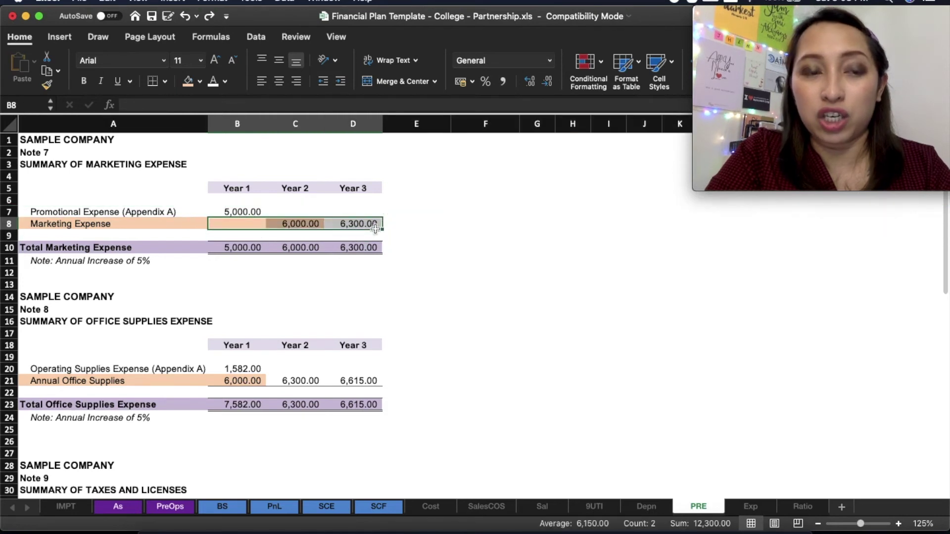
{"action": "left_click", "coordinate": [390, 234]}
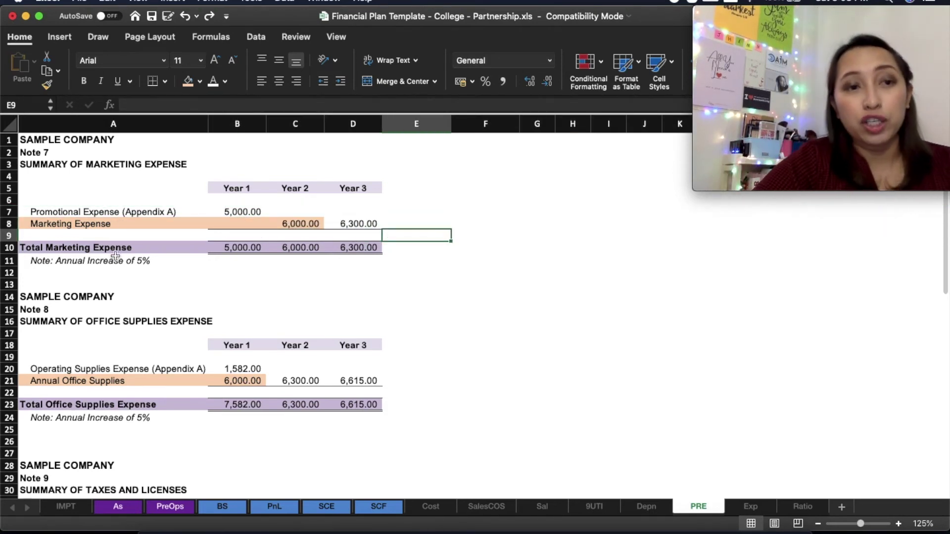
{"action": "scroll", "coordinate": [116, 256], "scroll_direction": "down", "scroll_amount": 3}
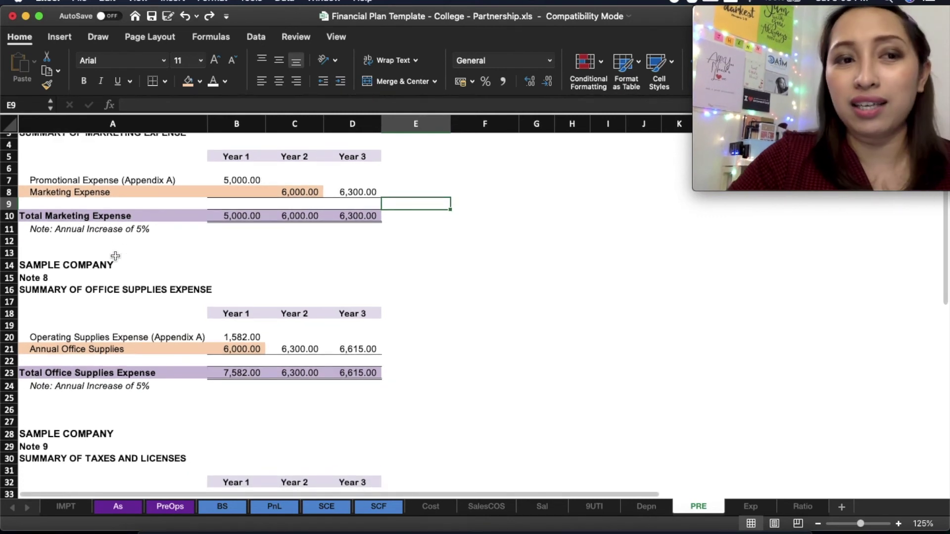
Examine the Year 1 Operating Supplies Expense formula in the Summary of Office Supplies Expense.
{"action": "scroll", "coordinate": [115, 250], "scroll_direction": "up", "scroll_amount": 3}
{"action": "scroll", "coordinate": [115, 248], "scroll_direction": "down", "scroll_amount": 5}
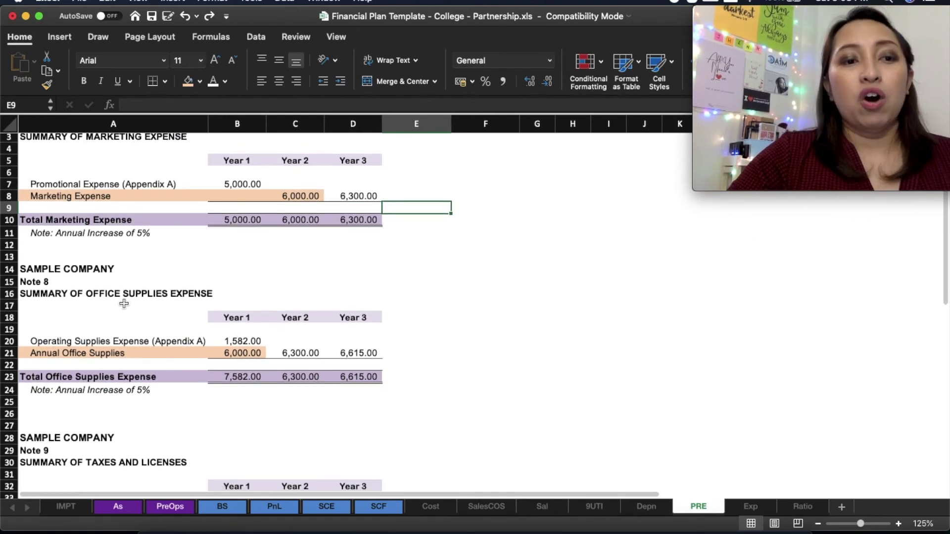
{"action": "left_click", "coordinate": [102, 311]}
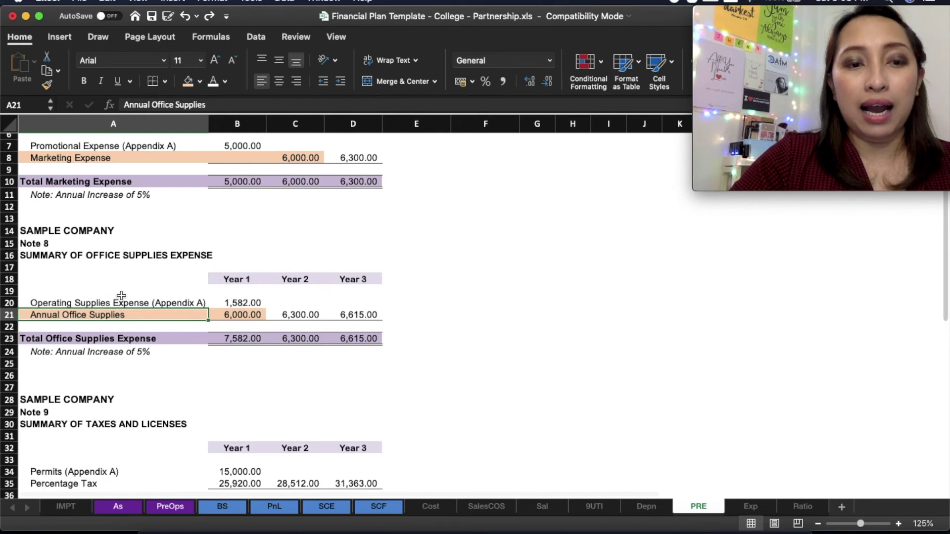
{"action": "left_click", "coordinate": [121, 299]}
{"action": "left_click_drag", "start_coordinate": [173, 300], "coordinate": [228, 302]}
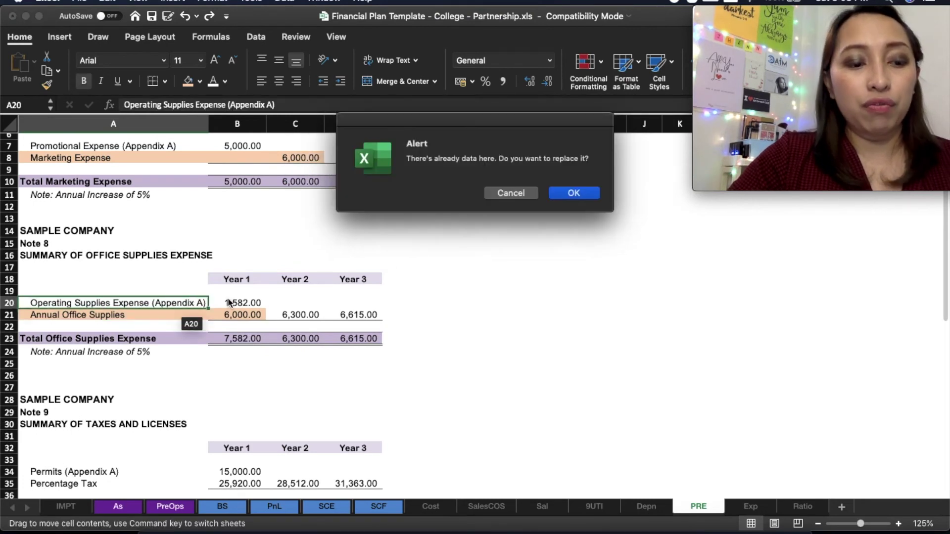
{"action": "key", "text": "Escape"}
{"action": "left_click", "coordinate": [228, 299]}
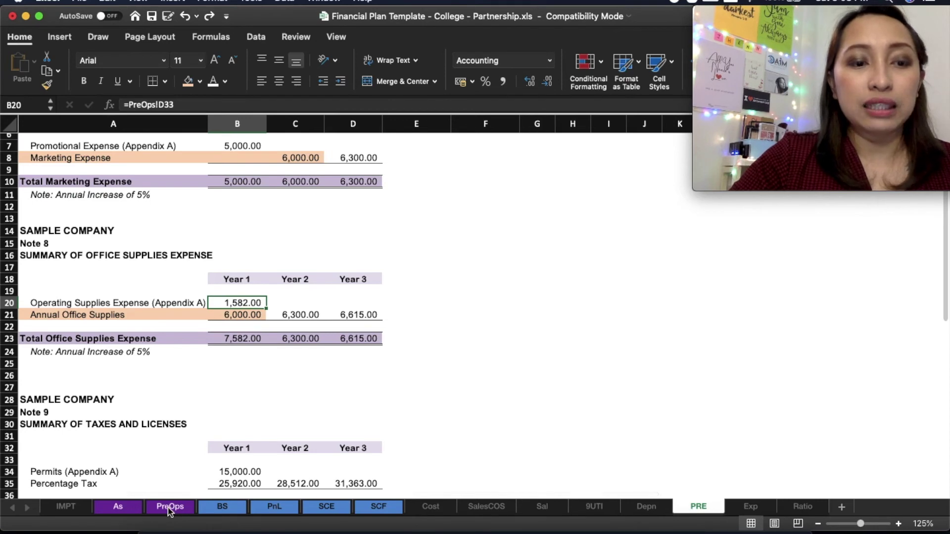
Trace the Operating Supplies Expense to the Tools and Supplies section of PreOps and return to the Office Supplies summary on PRE.
{"action": "left_click", "coordinate": [170, 507]}
{"action": "scroll", "coordinate": [173, 396], "scroll_direction": "down", "scroll_amount": 5}
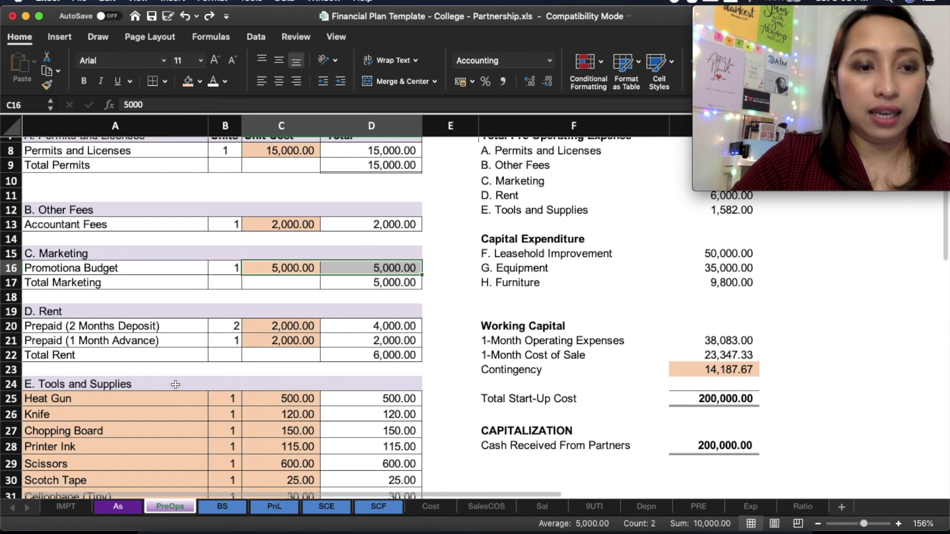
{"action": "scroll", "coordinate": [184, 294], "scroll_direction": "down", "scroll_amount": 3}
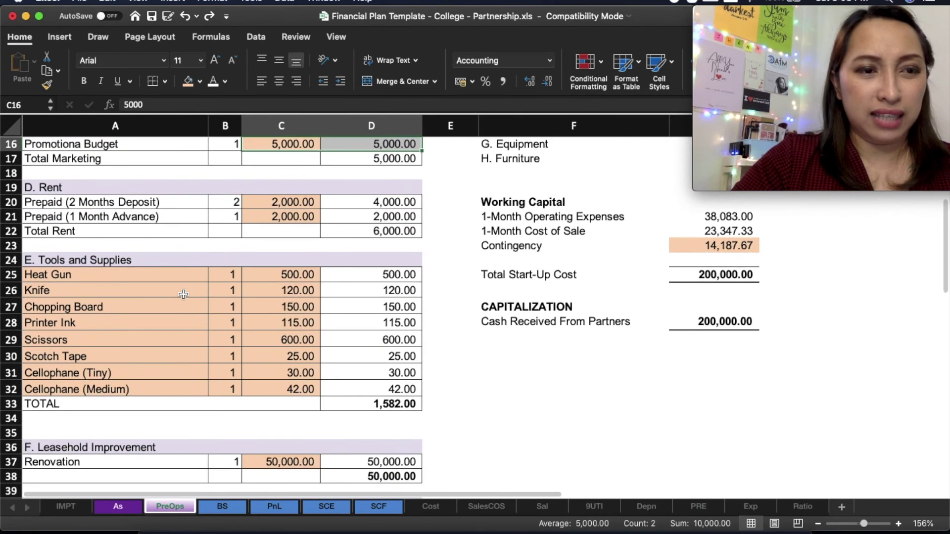
{"action": "left_click", "coordinate": [124, 263]}
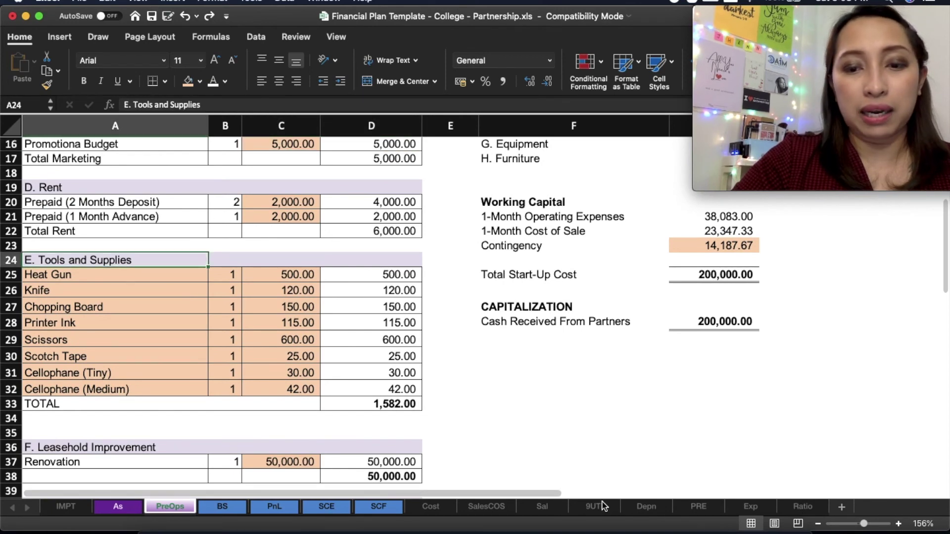
{"action": "left_click", "coordinate": [647, 507]}
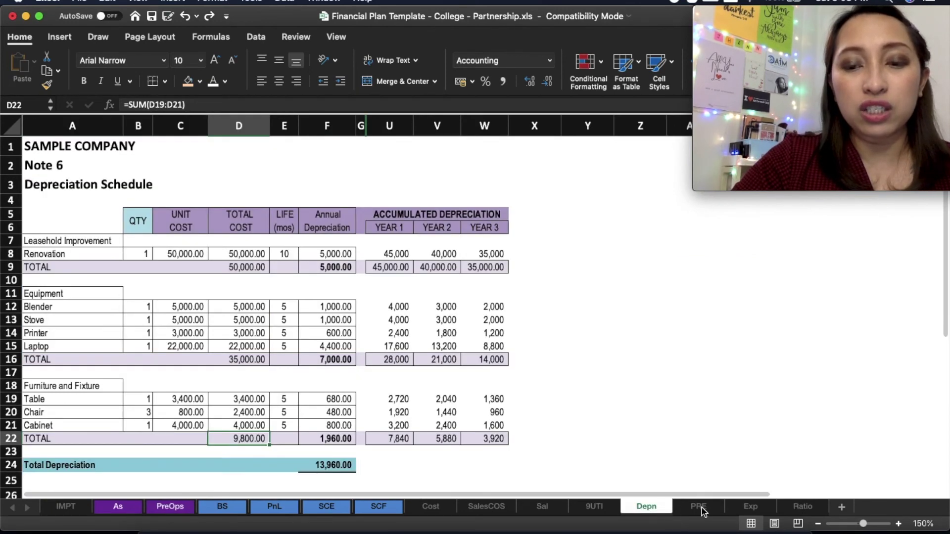
{"action": "left_click", "coordinate": [698, 507]}
{"action": "scroll", "coordinate": [365, 384], "scroll_direction": "up", "scroll_amount": 2}
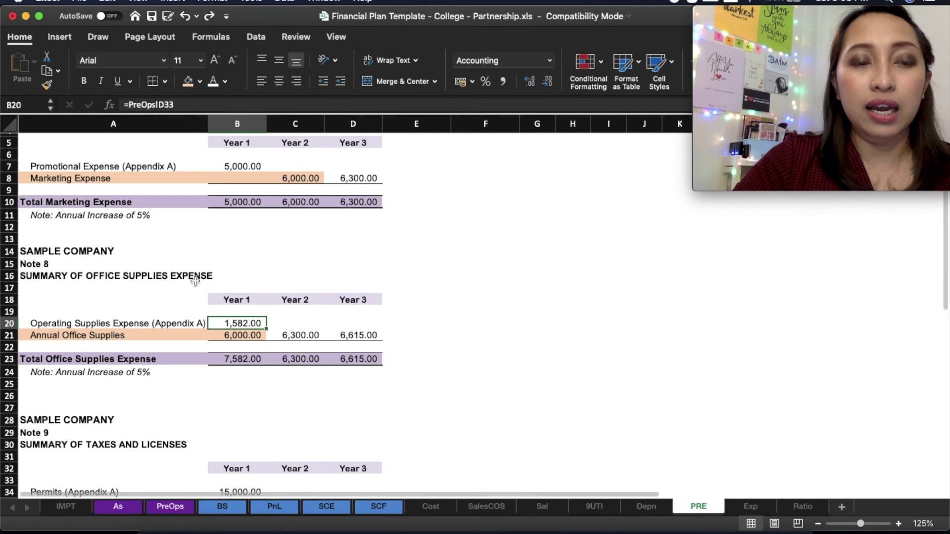
{"action": "left_click", "coordinate": [153, 275]}
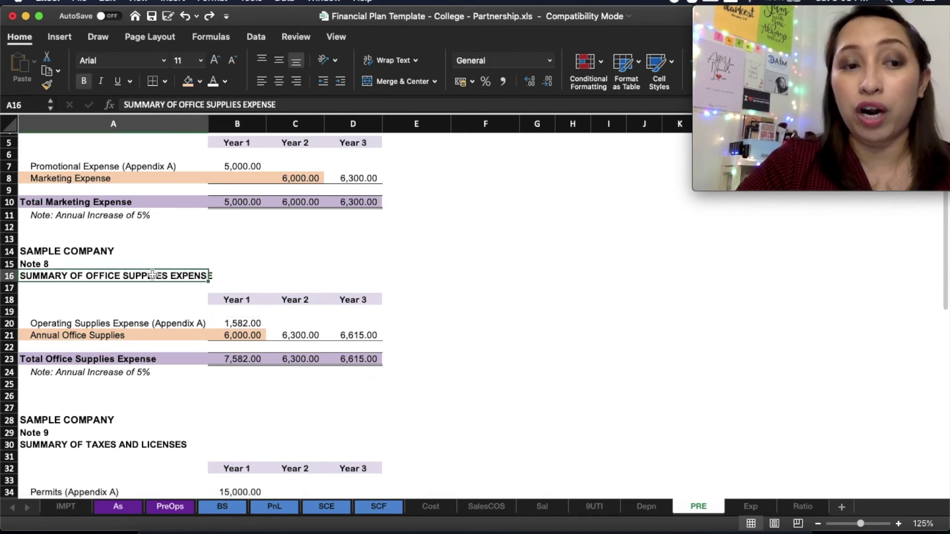
Examine the Year 1 Permits formula and its row in the Summary of Taxes and Licenses.
{"action": "scroll", "coordinate": [153, 275], "scroll_direction": "down", "scroll_amount": 5}
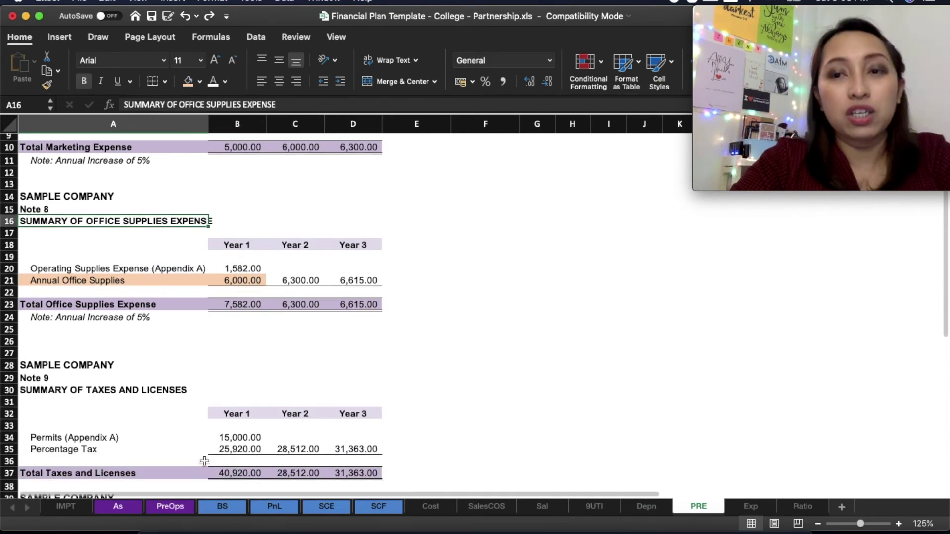
{"action": "scroll", "coordinate": [235, 403], "scroll_direction": "down", "scroll_amount": 5}
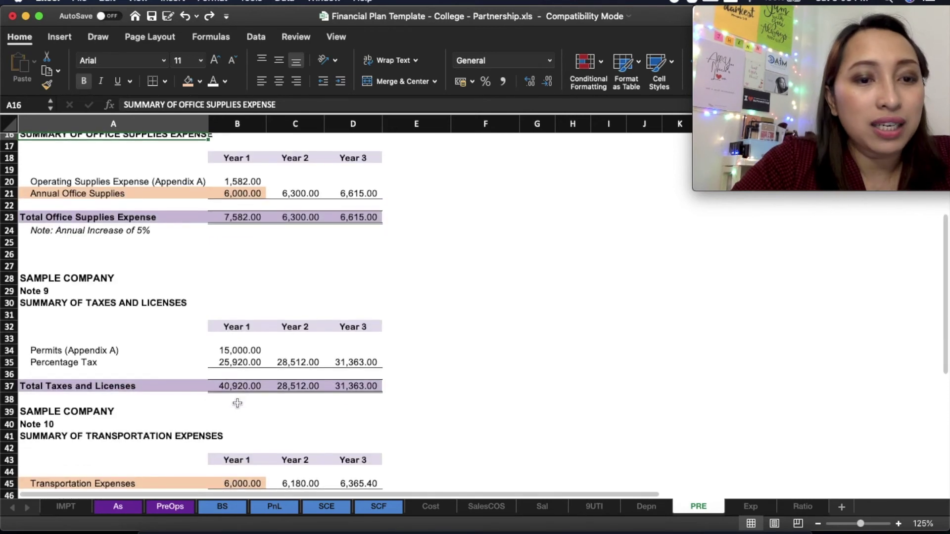
{"action": "left_click", "coordinate": [244, 357]}
{"action": "left_click", "coordinate": [241, 351]}
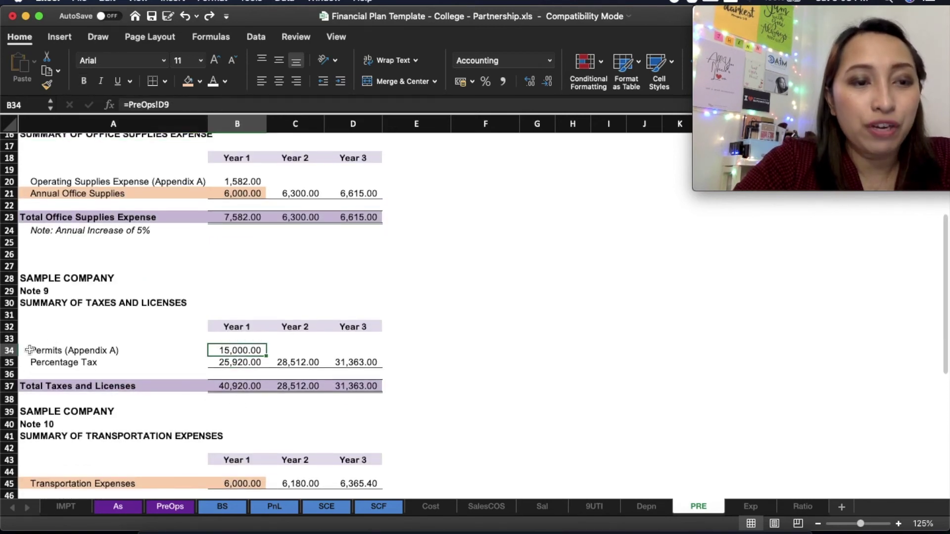
{"action": "left_click", "coordinate": [11, 350]}
Enter the formula =B34*1-5 for Year 2 Permits in cell C34.
{"action": "left_click", "coordinate": [294, 350]}
{"action": "type", "text": "="}
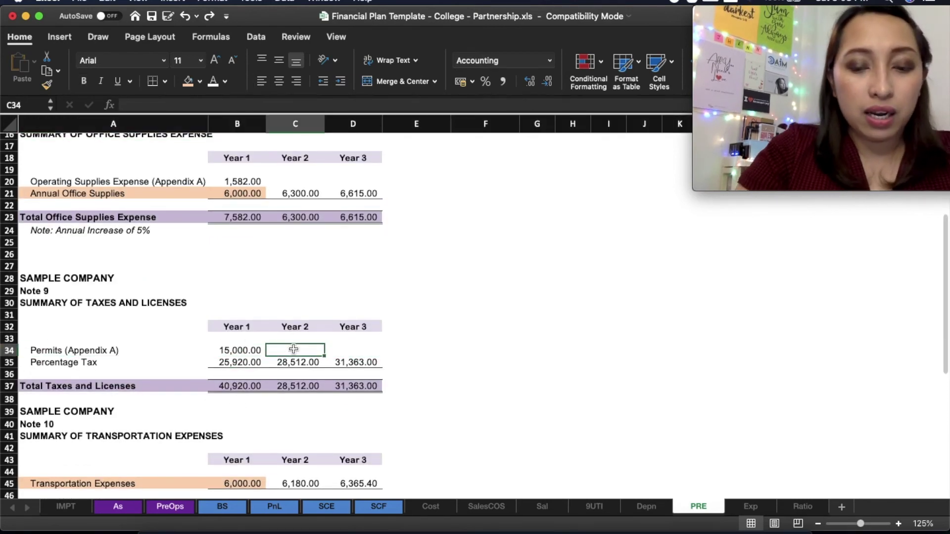
{"action": "key", "text": "Left"}
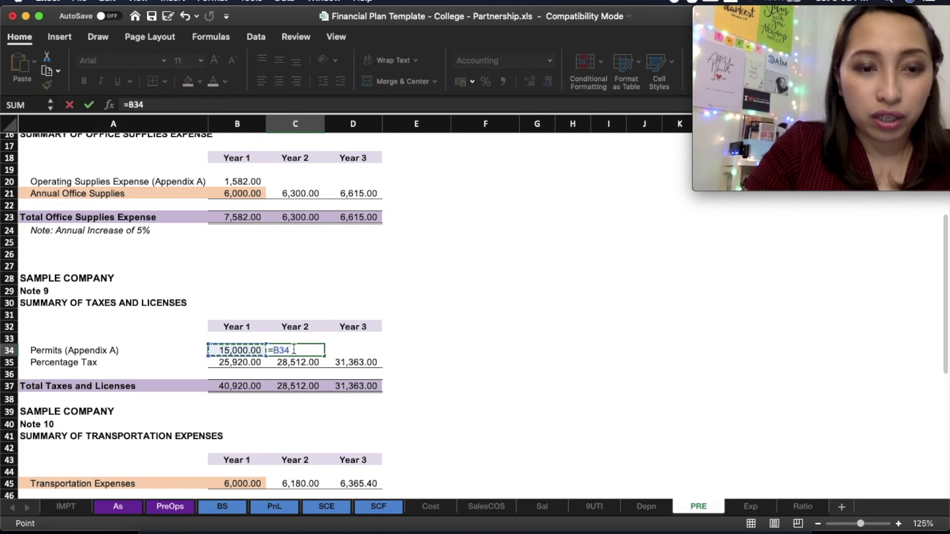
{"action": "type", "text": "*1.-"}
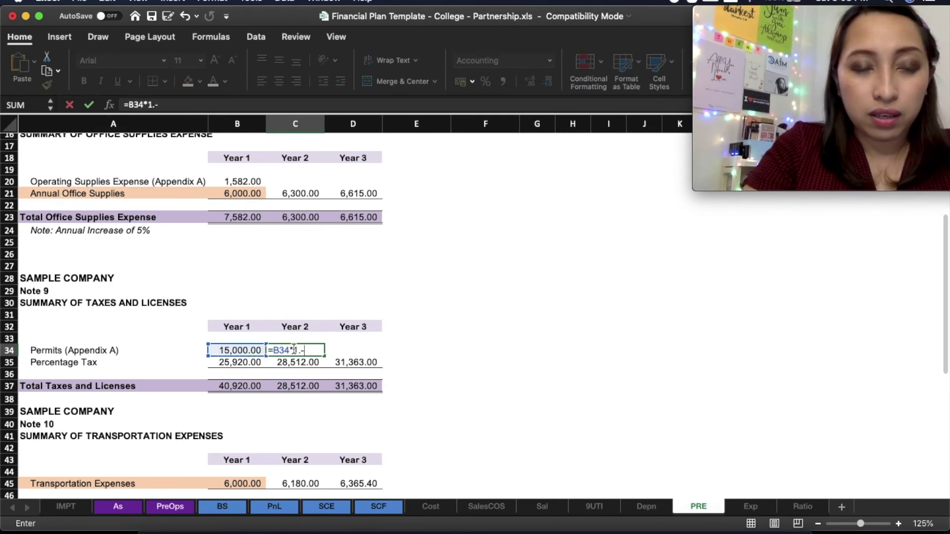
{"action": "type", "text": "5"}
{"action": "key", "text": "Return"}
{"action": "left_click", "coordinate": [293, 350]}
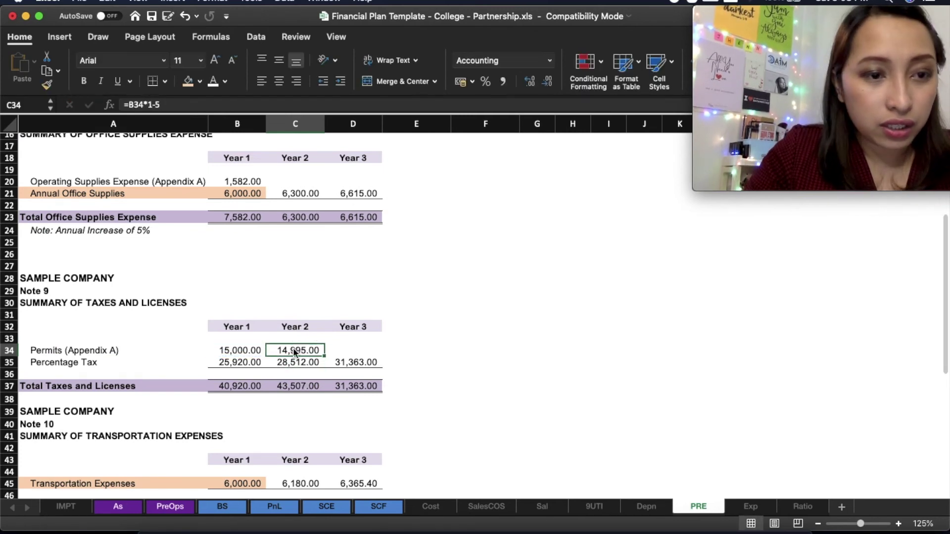
Insert two rows directly below the Total Taxes and Licenses row.
{"action": "left_click", "coordinate": [8, 398]}
{"action": "key", "text": "super+shift+equal"}
{"action": "key", "text": "super+shift+equal"}
Remove the purple fill from the inserted cells A38:D39 by pasting the blank cell B41 over them.
{"action": "left_click", "coordinate": [155, 431]}
{"action": "key", "text": "Up"}
{"action": "key", "text": "Down"}
{"action": "key", "text": "Right"}
{"action": "key", "text": "super+c"}
{"action": "key", "text": "Up"}
{"action": "key", "text": "Up"}
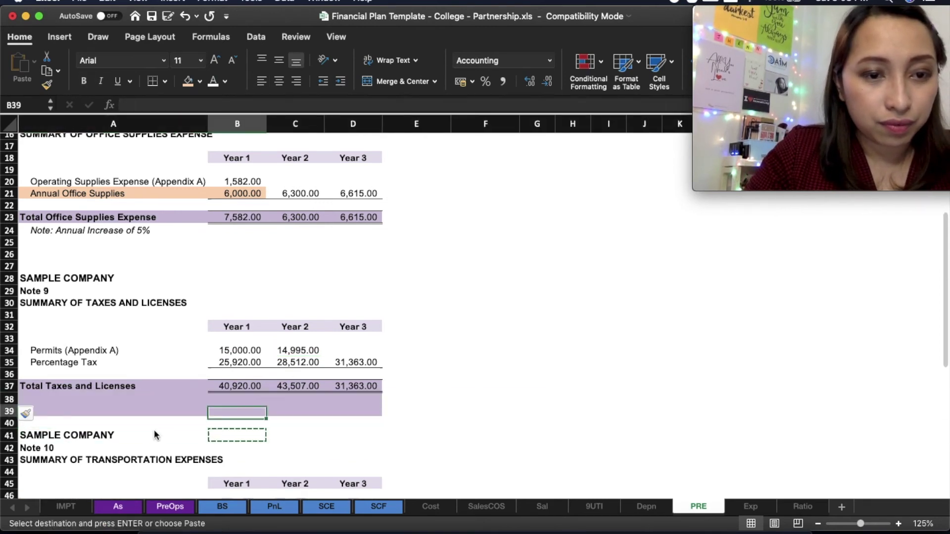
{"action": "key", "text": "Up"}
{"action": "key", "text": "Left"}
{"action": "key", "text": "shift+Right"}
{"action": "key", "text": "shift+Right"}
{"action": "key", "text": "shift+Right"}
{"action": "key", "text": "shift+Down"}
{"action": "key", "text": "super+v"}
{"action": "left_click", "coordinate": [259, 424]}
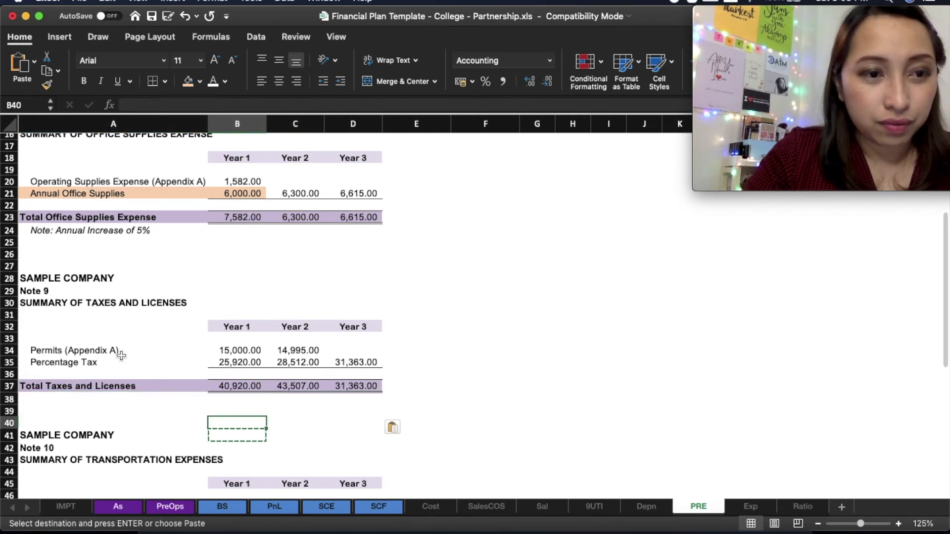
Copy the "Note: Annual Increase of 5%" from the Office Supplies summary to A38 below Total Taxes and Licenses.
{"action": "left_click", "coordinate": [123, 228]}
{"action": "key", "text": "super+c"}
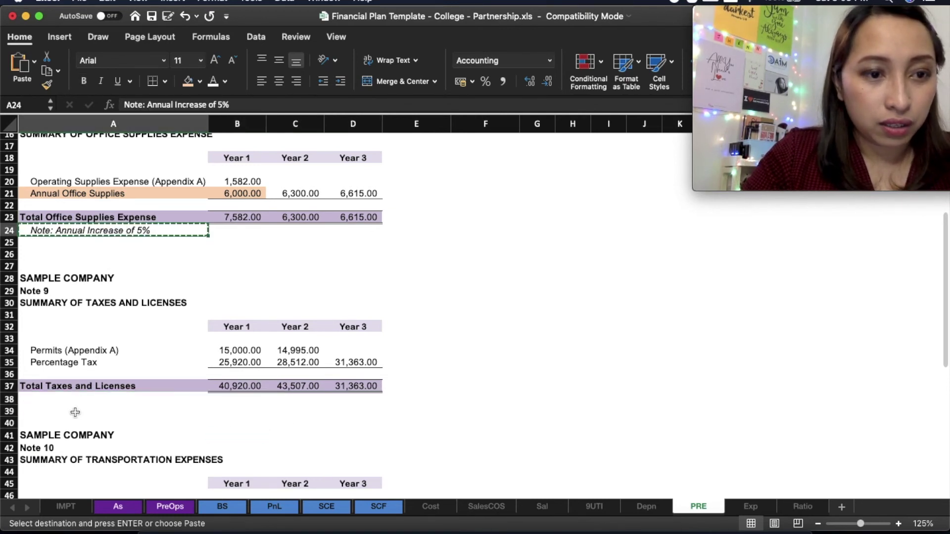
{"action": "left_click", "coordinate": [75, 399]}
{"action": "key", "text": "Return"}
Fill the Year 2 Permits formula into Year 3 and copy the Year 1 Total Taxes and Licenses formula to Years 2 and 3.
{"action": "left_click", "coordinate": [313, 351]}
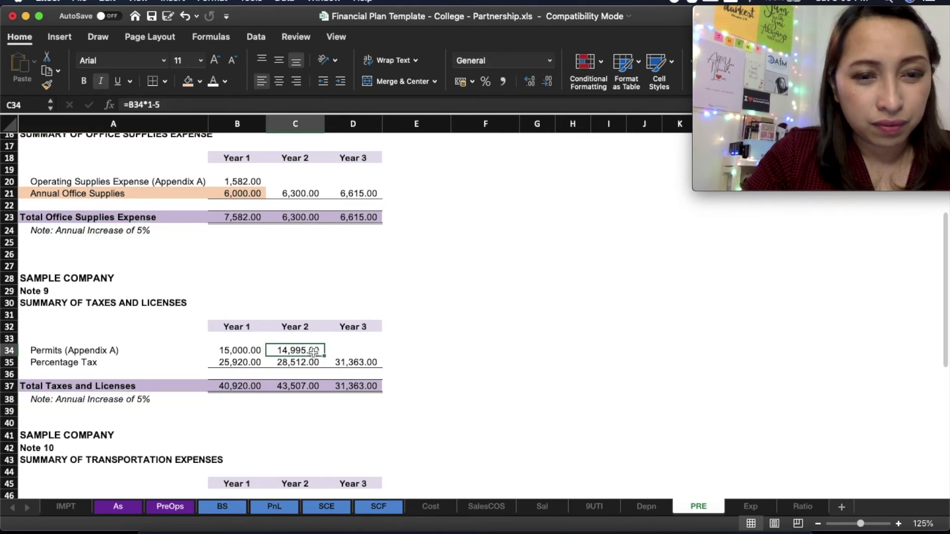
{"action": "left_click_drag", "start_coordinate": [324, 356], "coordinate": [353, 354]}
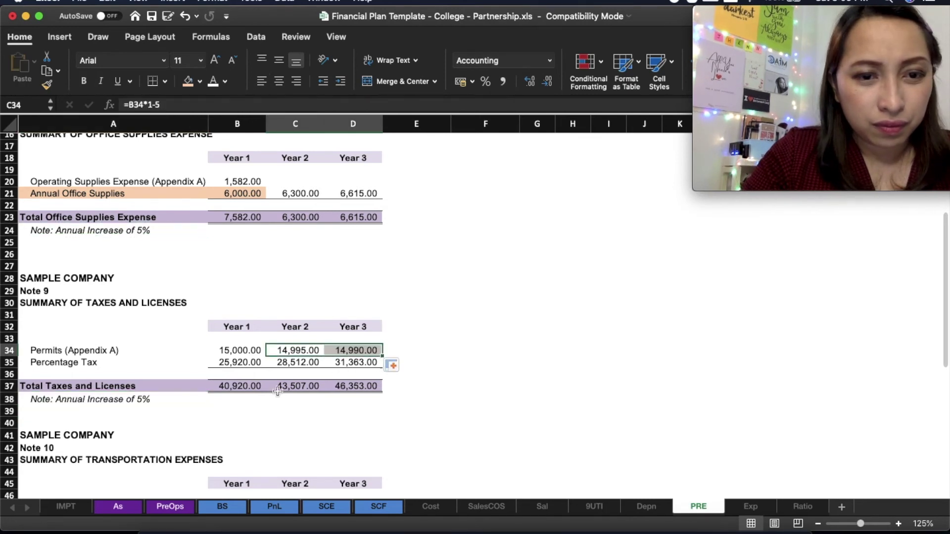
{"action": "double_click", "coordinate": [248, 386]}
{"action": "key", "text": "Return"}
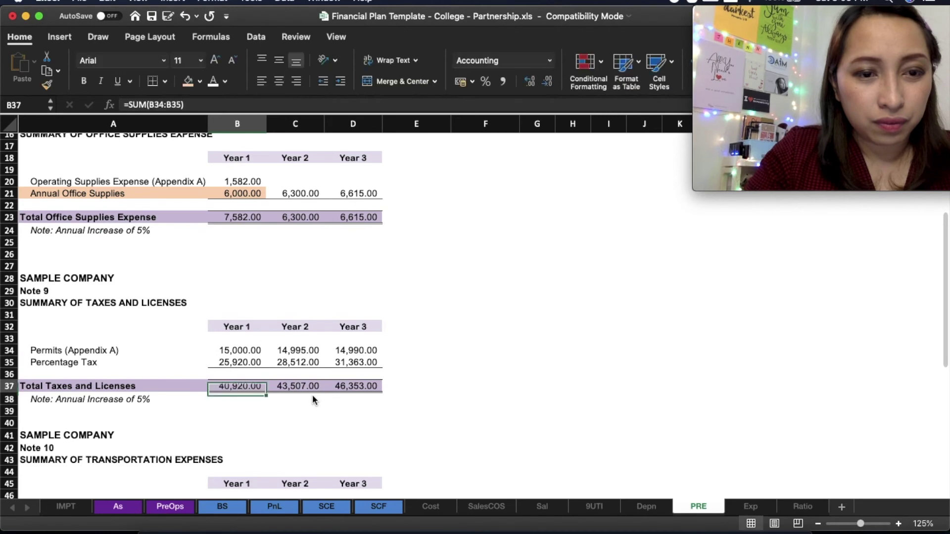
{"action": "key", "text": "Up"}
{"action": "key", "text": "ctrl+c"}
{"action": "key", "text": "Right"}
{"action": "key", "text": "ctrl+v"}
{"action": "key", "text": "Right"}
{"action": "key", "text": "Return"}
{"action": "left_click", "coordinate": [490, 385]}
{"action": "key", "text": "ctrl+Up"}
Review the Permits formulas for Years 1 to 3 and the annual increase note in the Taxes and Licenses summary.
{"action": "scroll", "coordinate": [369, 342], "scroll_direction": "down", "scroll_amount": 10}
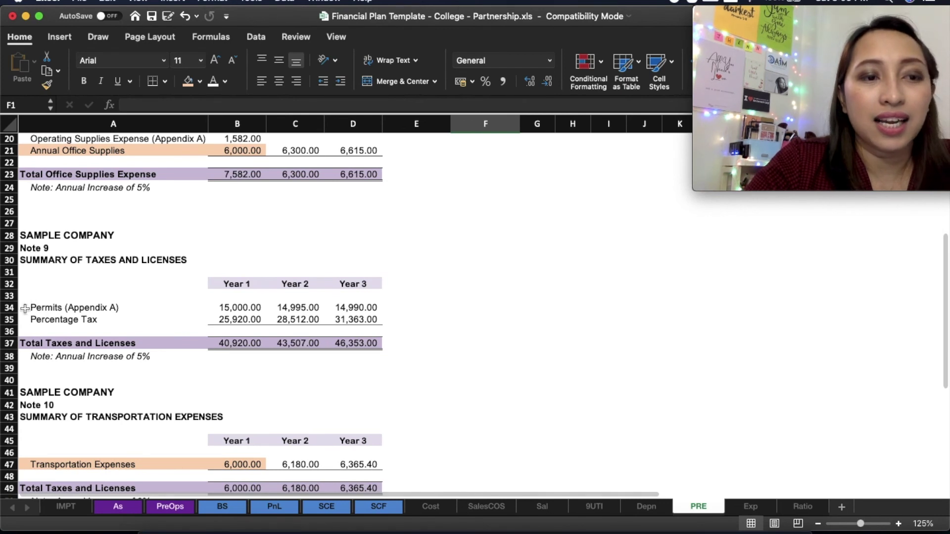
{"action": "left_click", "coordinate": [9, 307]}
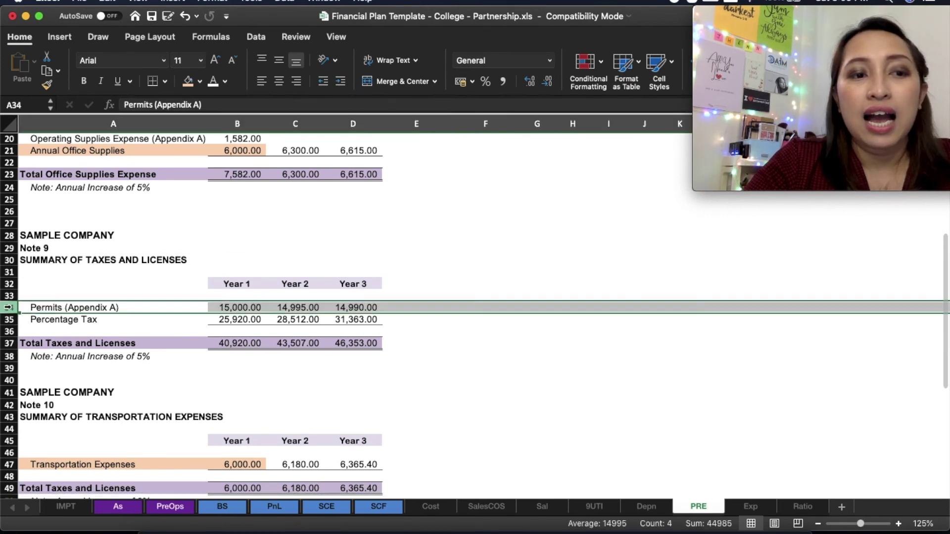
{"action": "left_click", "coordinate": [251, 308]}
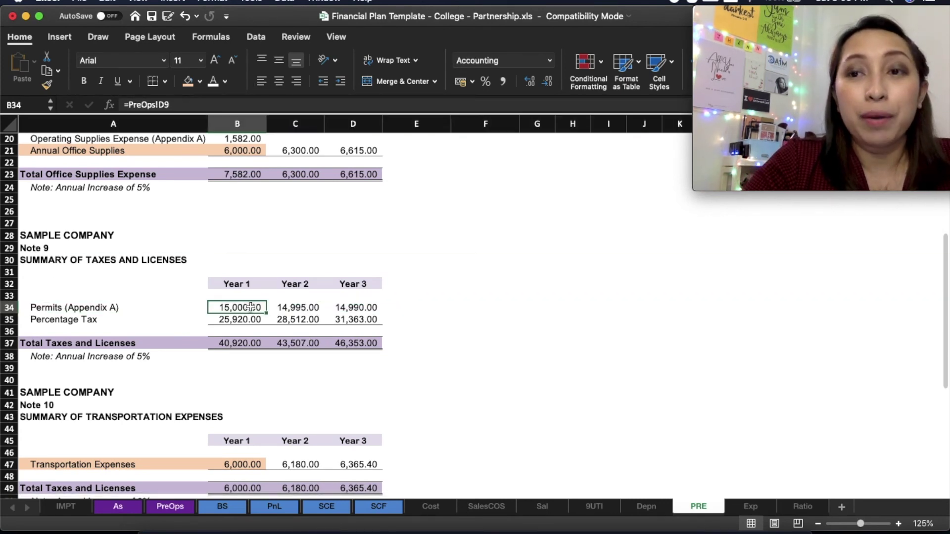
{"action": "left_click", "coordinate": [299, 307]}
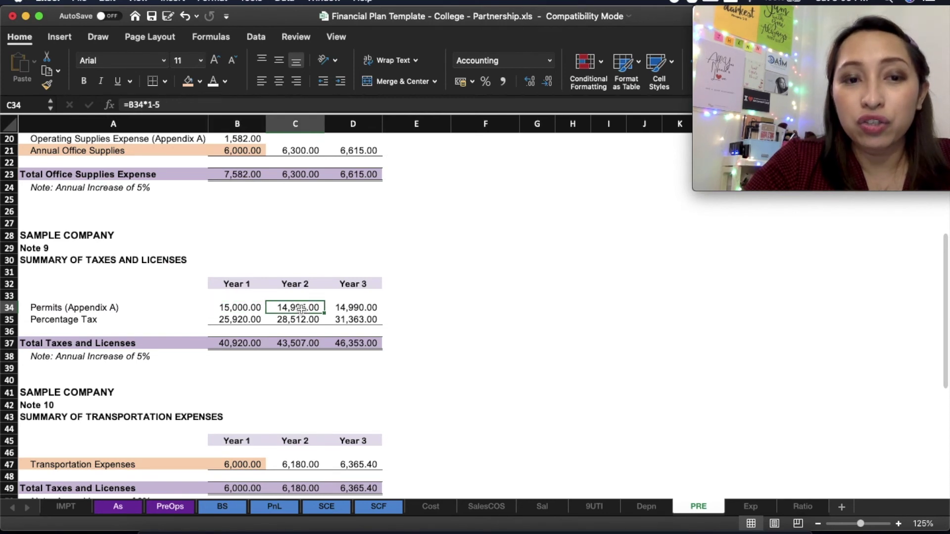
{"action": "left_click", "coordinate": [359, 310]}
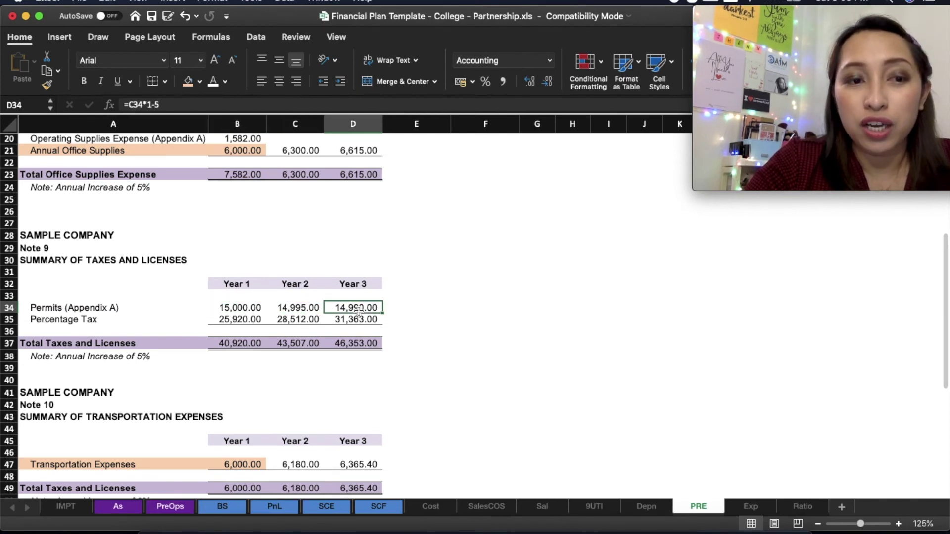
{"action": "left_click", "coordinate": [93, 359]}
Examine the Percentage Tax formulas across Years 1 to 3.
{"action": "left_click", "coordinate": [62, 319]}
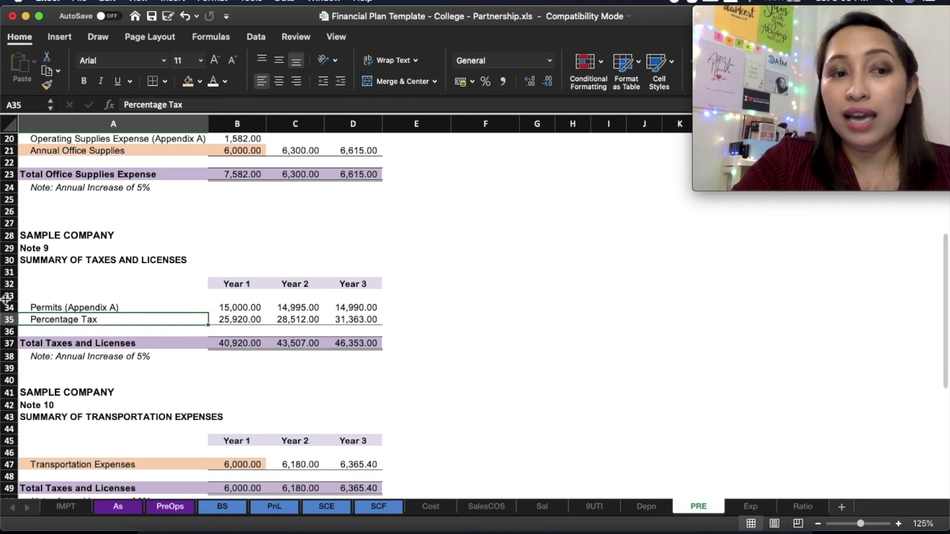
{"action": "left_click", "coordinate": [10, 319]}
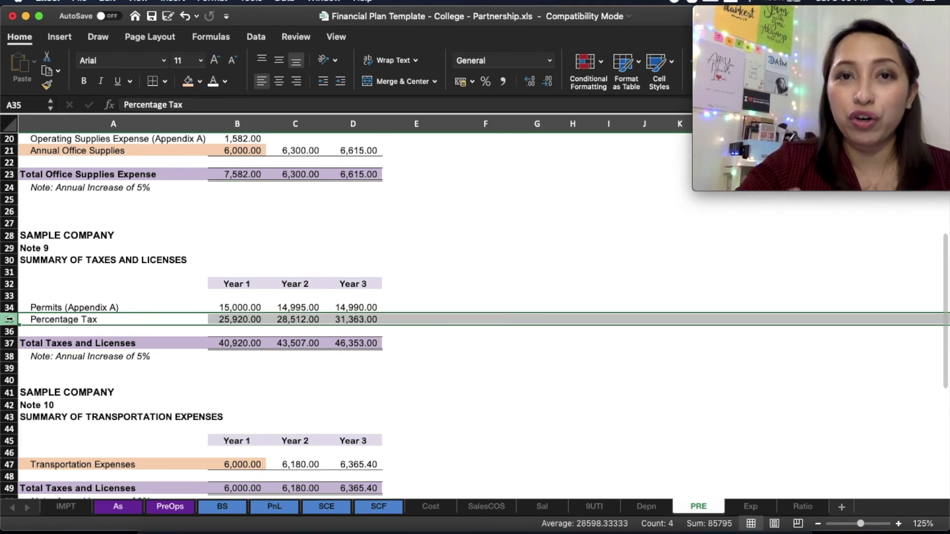
{"action": "left_click", "coordinate": [217, 319]}
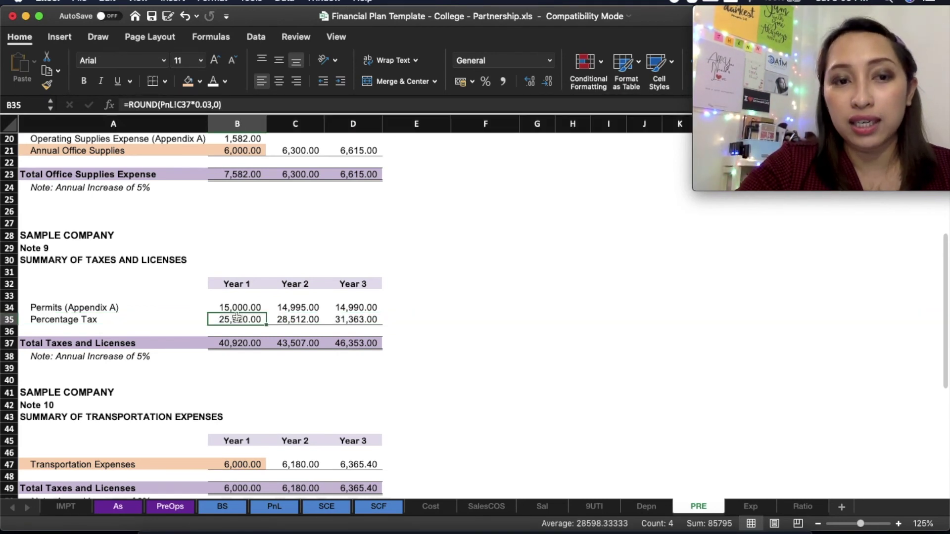
{"action": "left_click", "coordinate": [283, 320]}
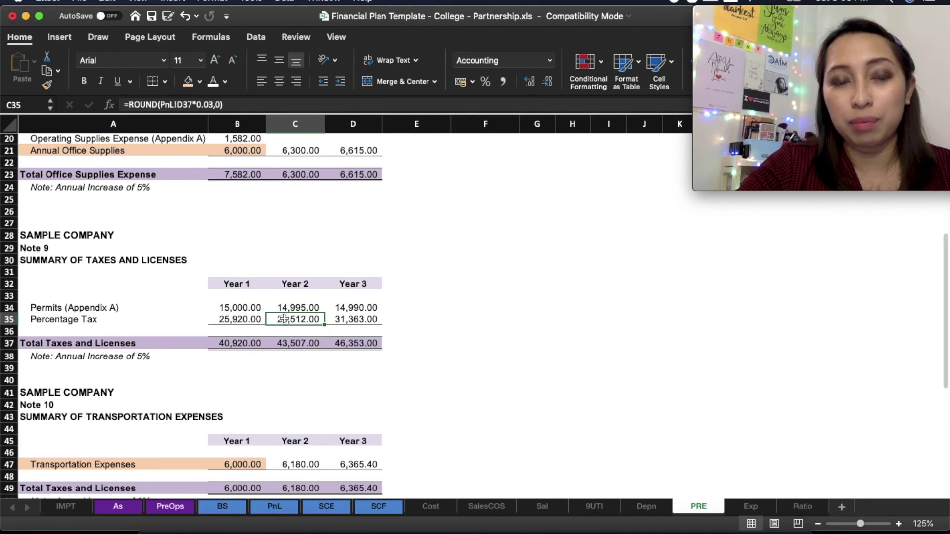
{"action": "left_click", "coordinate": [349, 319]}
Check the Year 1 Total Taxes and Licenses formula and look over the neighbouring Office Supplies and Transportation summaries.
{"action": "left_click", "coordinate": [220, 345]}
{"action": "scroll", "coordinate": [219, 344], "scroll_direction": "down", "scroll_amount": 2}
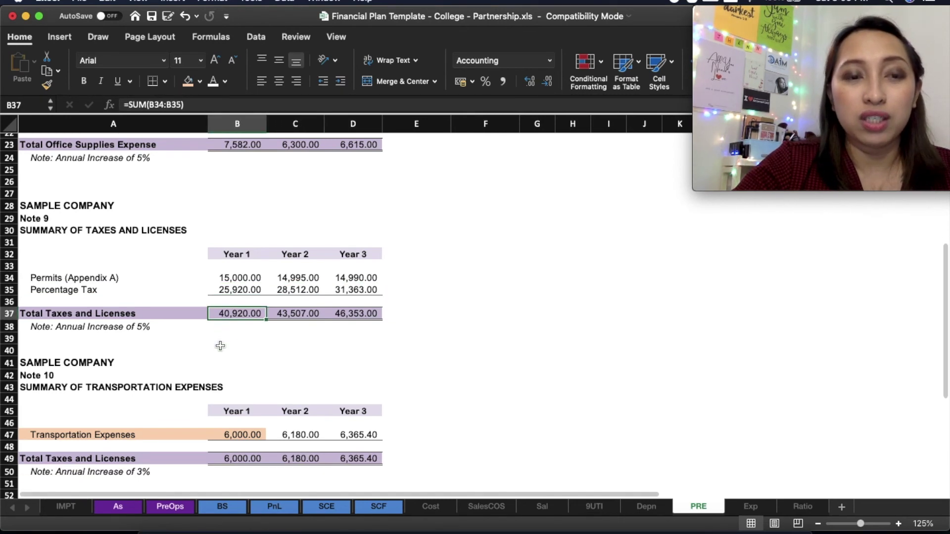
{"action": "scroll", "coordinate": [233, 322], "scroll_direction": "up", "scroll_amount": 5}
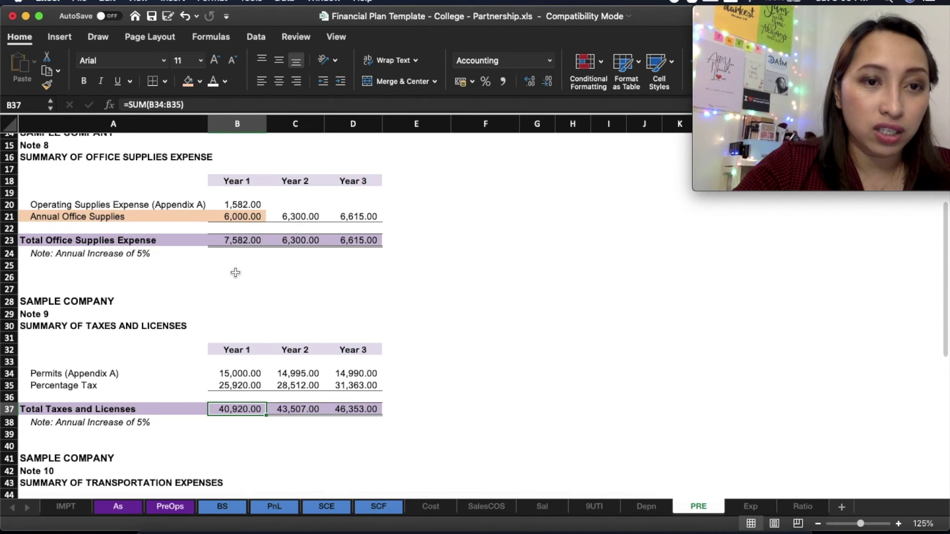
{"action": "scroll", "coordinate": [236, 272], "scroll_direction": "down", "scroll_amount": 7}
{"action": "scroll", "coordinate": [236, 273], "scroll_direction": "up", "scroll_amount": 6}
{"action": "scroll", "coordinate": [235, 272], "scroll_direction": "down", "scroll_amount": 4}
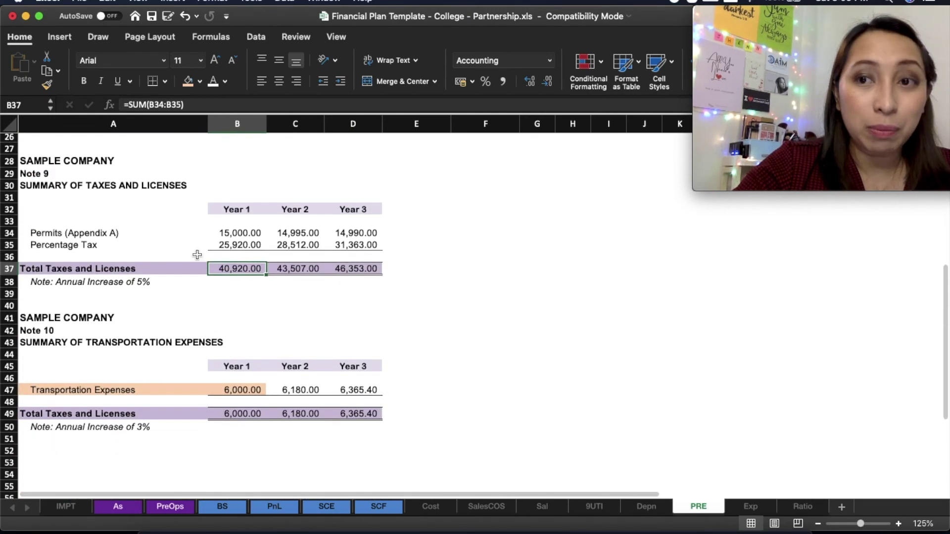
Set the Year 1 Transportation Expenses amount to 12,000 in the Summary of Transportation Expenses.
{"action": "scroll", "coordinate": [273, 300], "scroll_direction": "down", "scroll_amount": 1}
{"action": "left_click", "coordinate": [110, 309]}
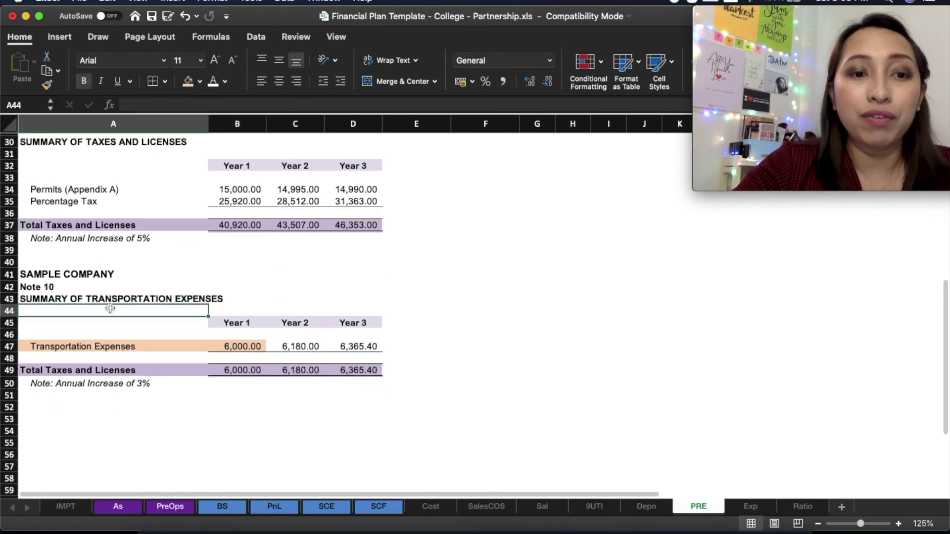
{"action": "left_click", "coordinate": [232, 344]}
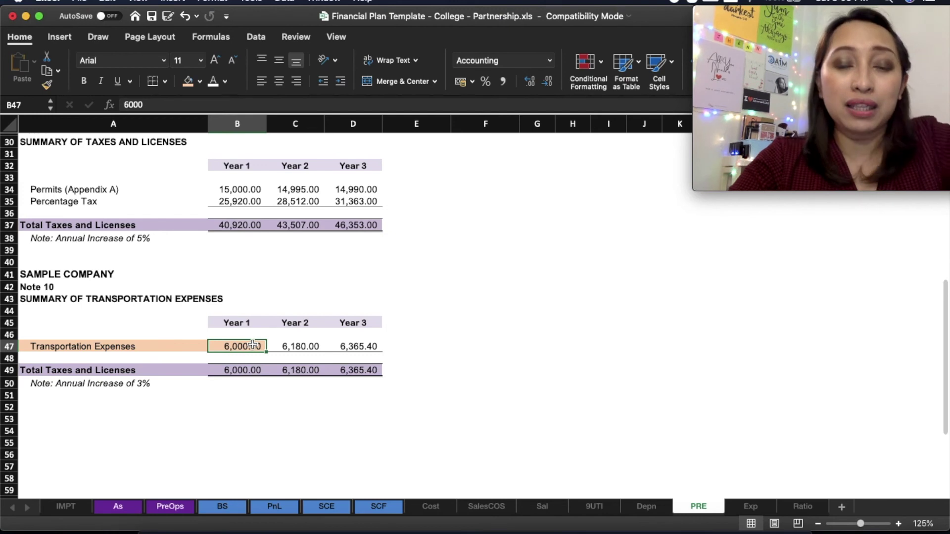
{"action": "type", "text": "12000"}
{"action": "key", "text": "Return"}
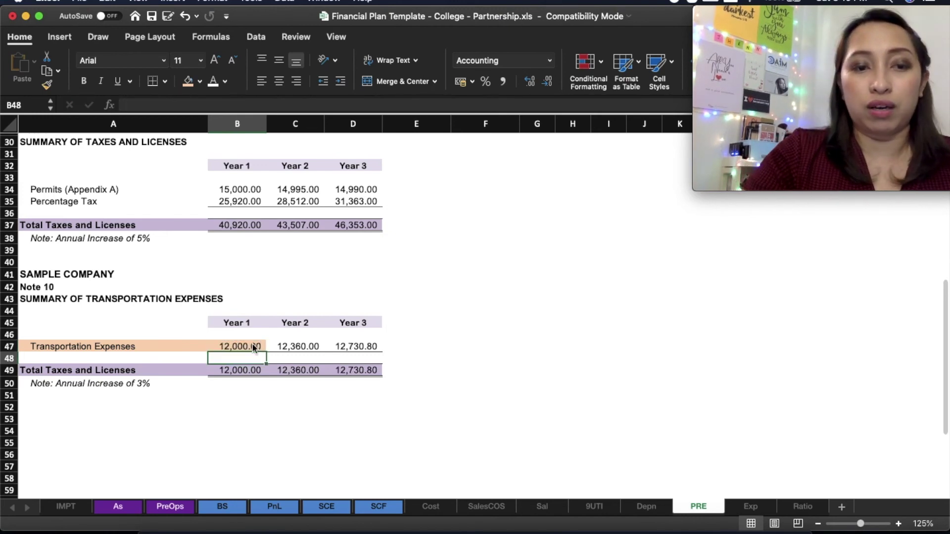
{"action": "left_click", "coordinate": [330, 396]}
{"action": "left_click", "coordinate": [331, 407]}
{"action": "scroll", "coordinate": [329, 403], "scroll_direction": "up", "scroll_amount": 1}
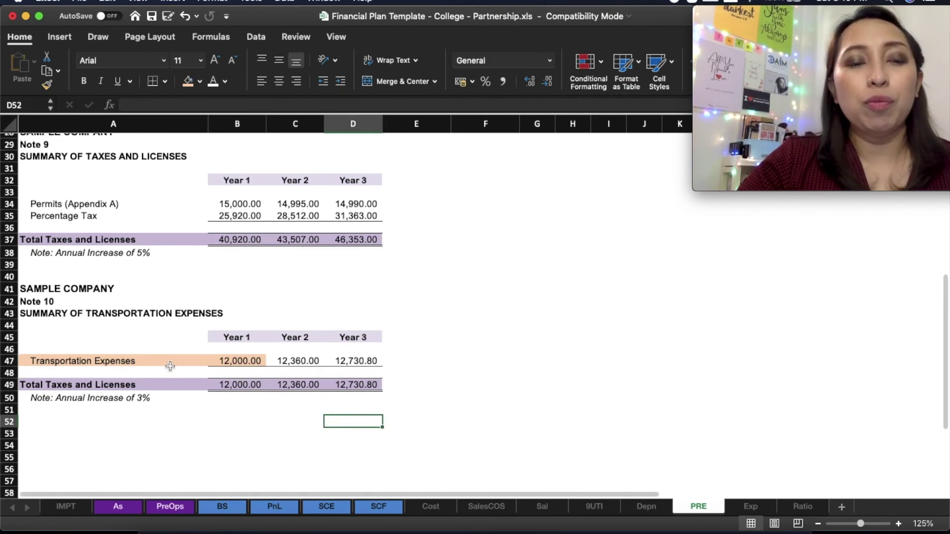
Rename the Transportation Expenses line item to Gasoline Expense.
{"action": "left_click", "coordinate": [98, 356]}
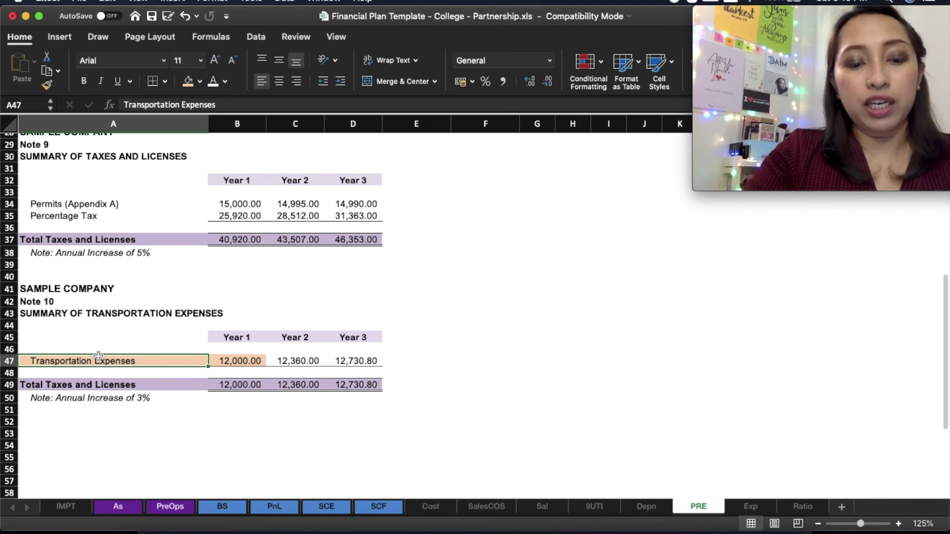
{"action": "type", "text": "Gasoline E"}
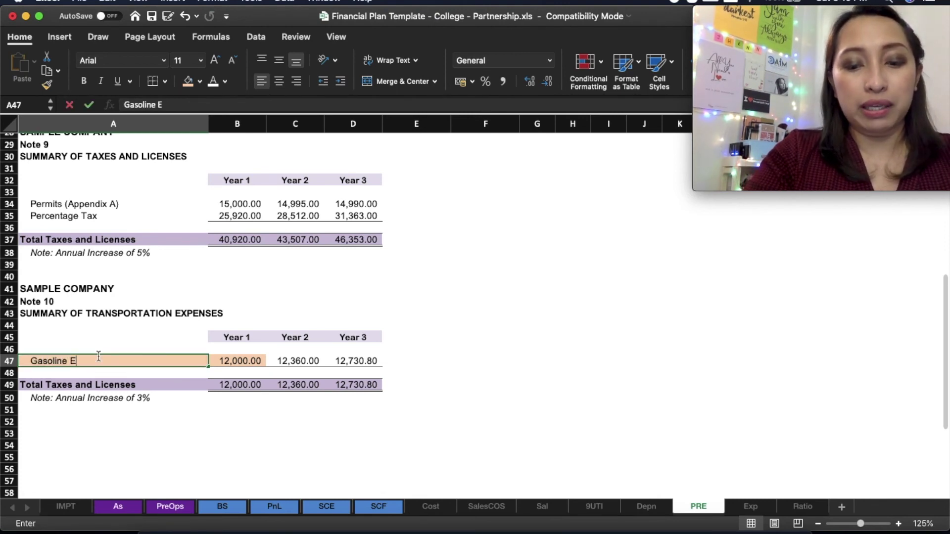
{"action": "type", "text": "xpense"}
{"action": "key", "text": "Return"}
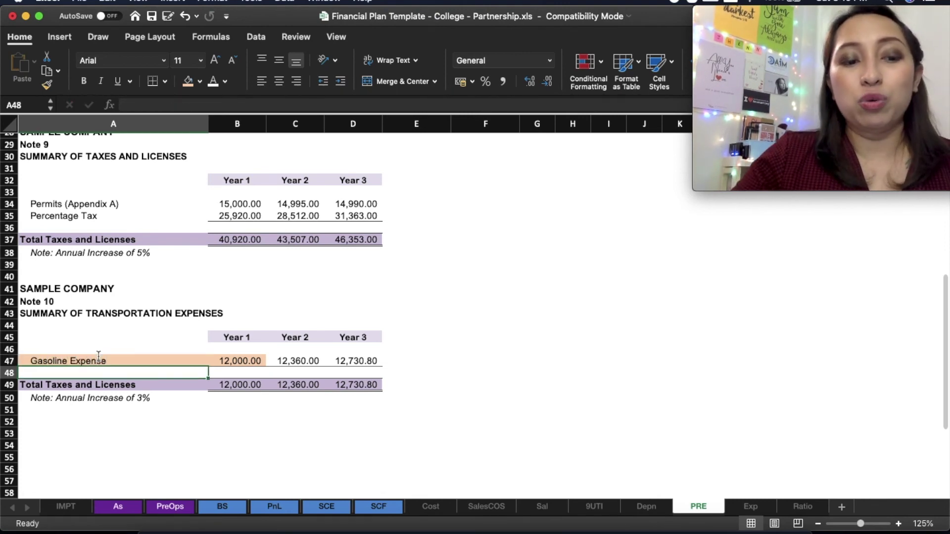
Undo the Gasoline Expense renaming and the Year 1 amount change in the transportation summary.
{"action": "key", "text": "super+z"}
{"action": "key", "text": "super+z"}
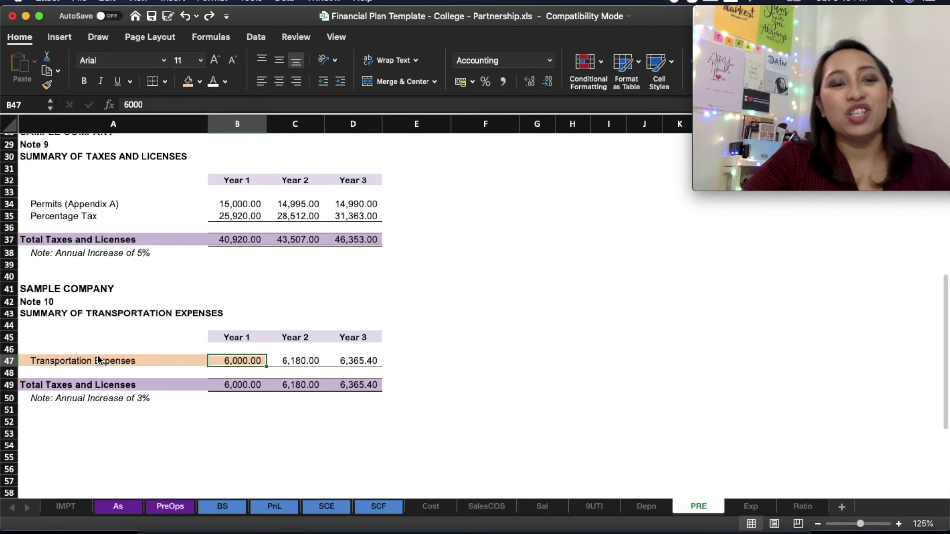
{"action": "left_click", "coordinate": [119, 325]}
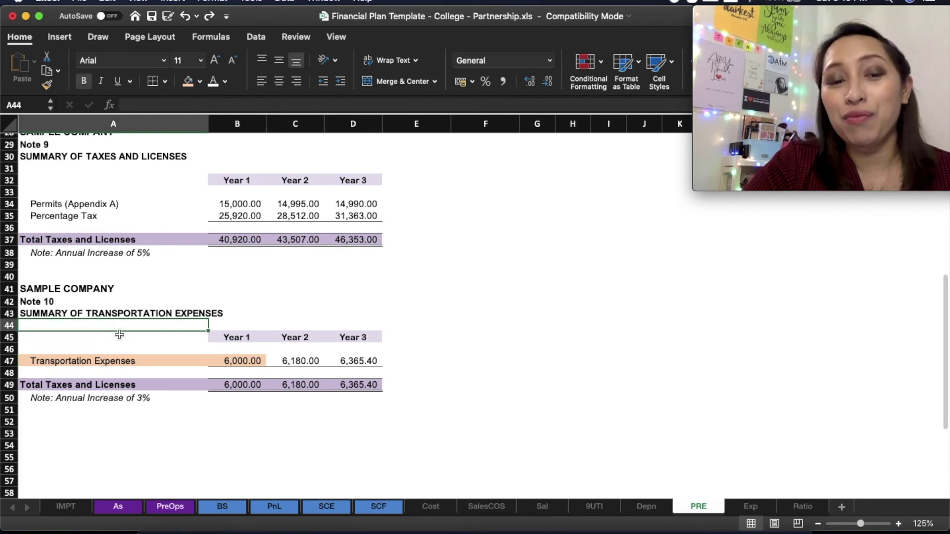
{"action": "left_click", "coordinate": [132, 361]}
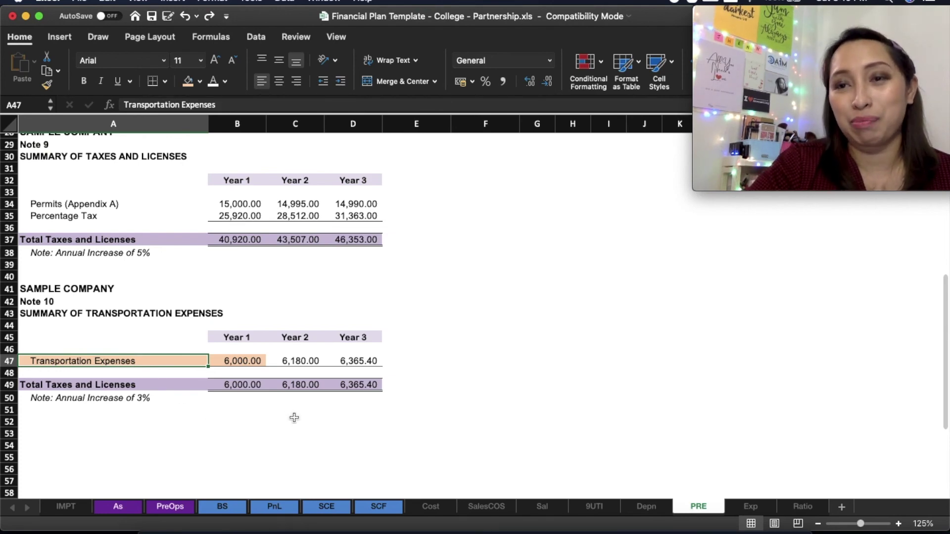
{"action": "left_click", "coordinate": [260, 372]}
{"action": "left_click", "coordinate": [259, 361]}
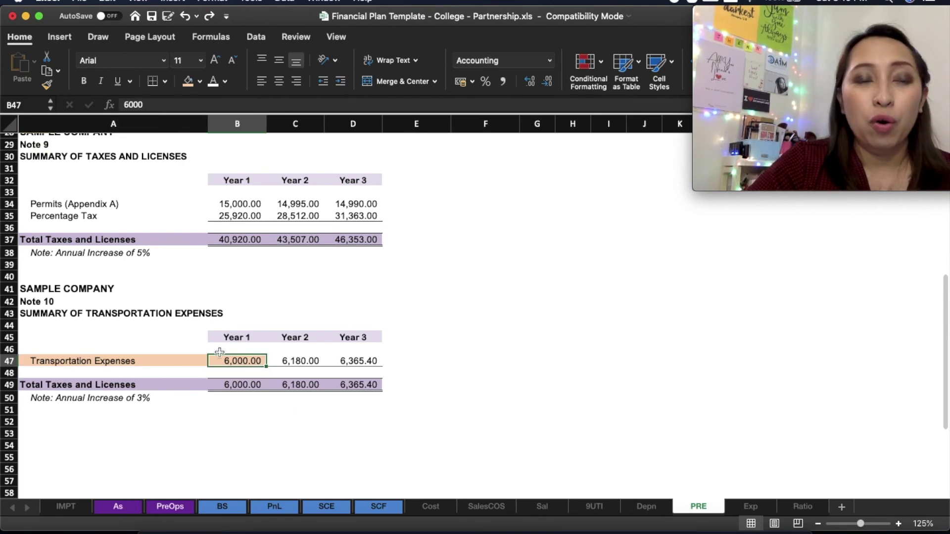
Look over the marketing, office supplies, taxes and transportation summaries on the PRE sheet.
{"action": "scroll", "coordinate": [218, 352], "scroll_direction": "up", "scroll_amount": 10}
{"action": "scroll", "coordinate": [243, 297], "scroll_direction": "up", "scroll_amount": 2}
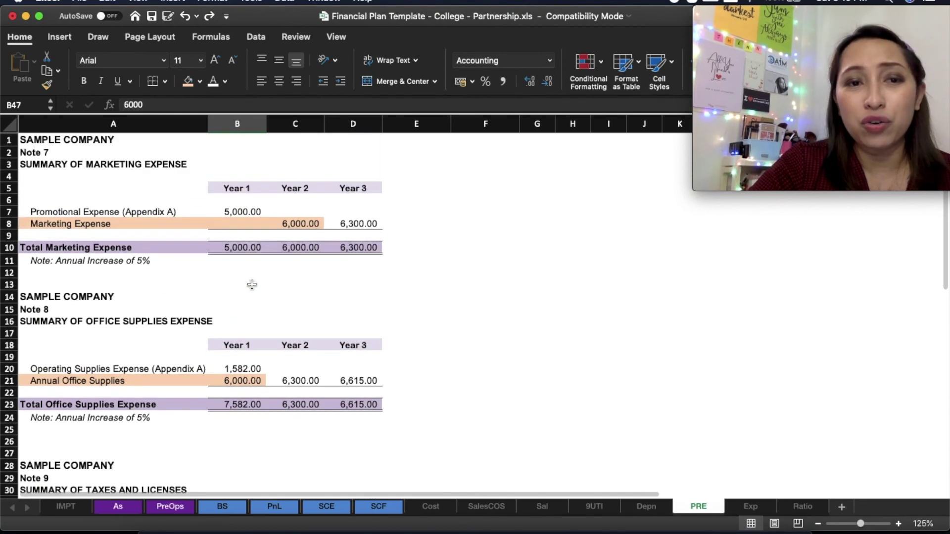
{"action": "scroll", "coordinate": [140, 368], "scroll_direction": "down", "scroll_amount": 8}
{"action": "scroll", "coordinate": [139, 367], "scroll_direction": "down", "scroll_amount": 3}
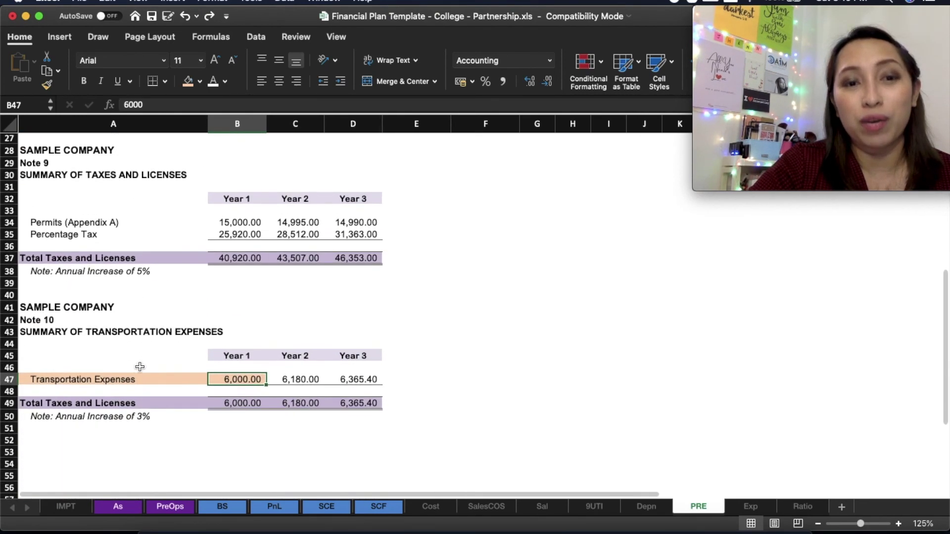
{"action": "scroll", "coordinate": [138, 365], "scroll_direction": "up", "scroll_amount": 10}
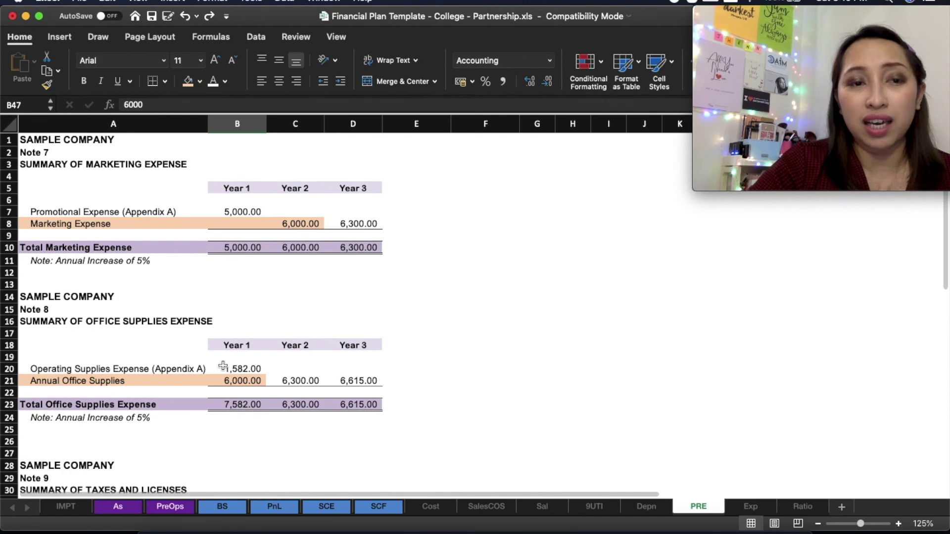
{"action": "scroll", "coordinate": [169, 250], "scroll_direction": "down", "scroll_amount": 12}
{"action": "scroll", "coordinate": [169, 256], "scroll_direction": "up", "scroll_amount": 12}
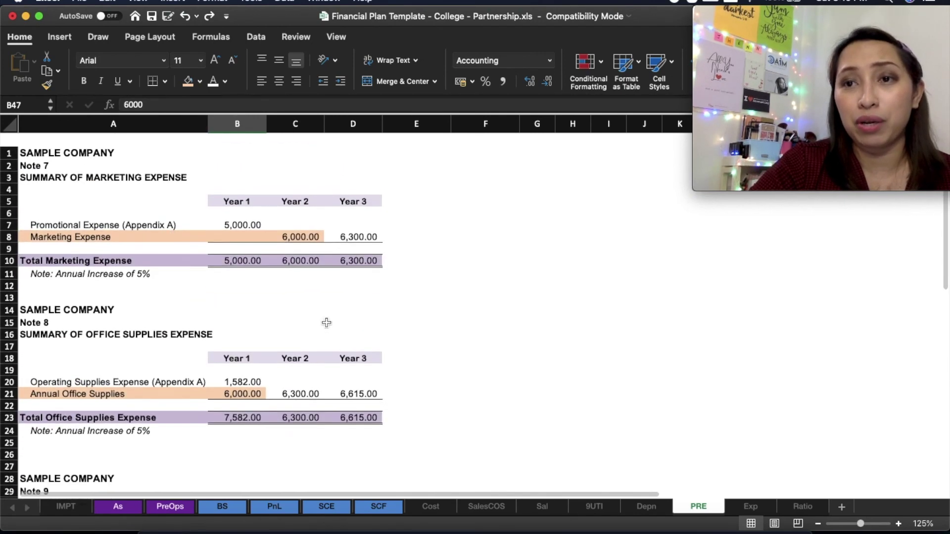
Open the Exp sheet and review the monthly rental budget assumption under Rent Expenses.
{"action": "left_click", "coordinate": [751, 507]}
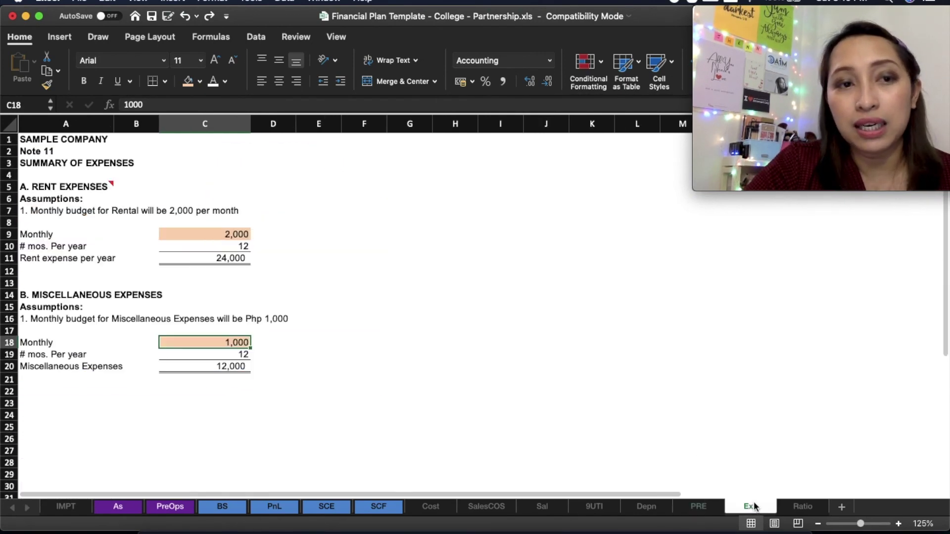
{"action": "left_click", "coordinate": [517, 296]}
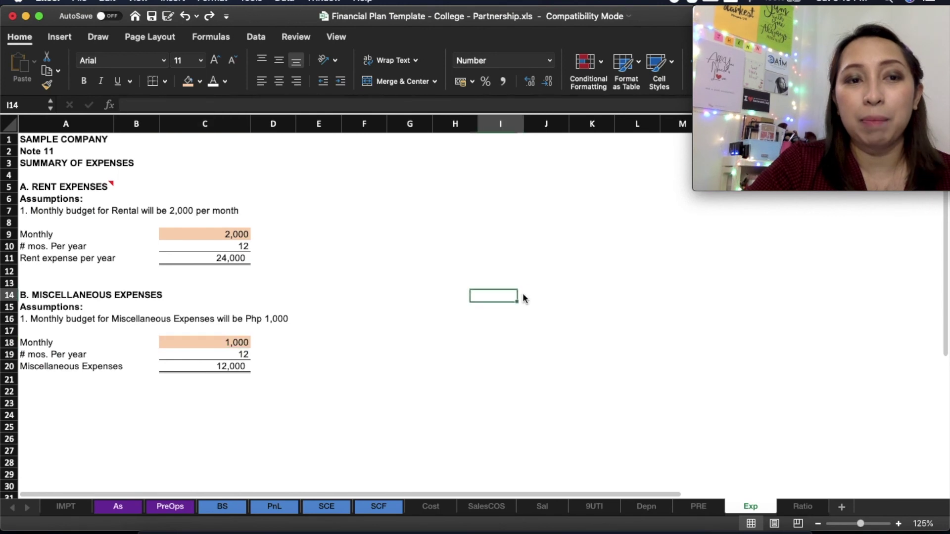
{"action": "left_click", "coordinate": [241, 185]}
{"action": "left_click", "coordinate": [129, 216]}
{"action": "key", "text": "Left"}
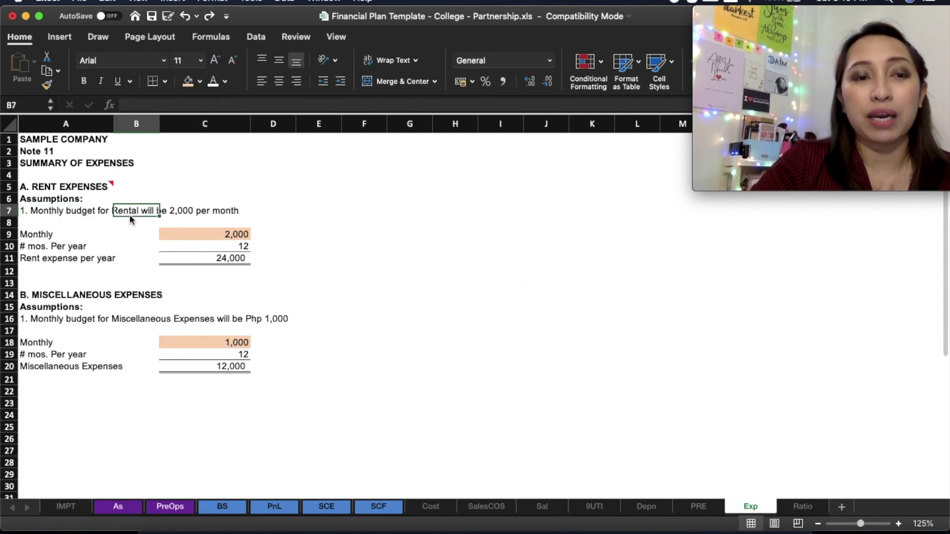
Check the unit amount of the two-month prepaid rent deposit on the PreOps sheet and return to the Exp sheet.
{"action": "left_click", "coordinate": [172, 509]}
{"action": "scroll", "coordinate": [272, 294], "scroll_direction": "up", "scroll_amount": 3}
{"action": "left_click", "coordinate": [286, 258]}
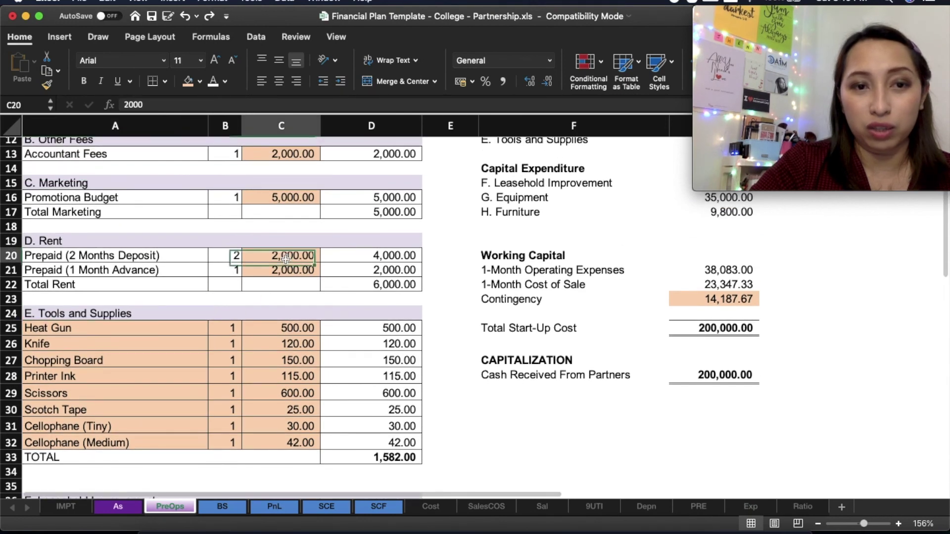
{"action": "left_click", "coordinate": [756, 510]}
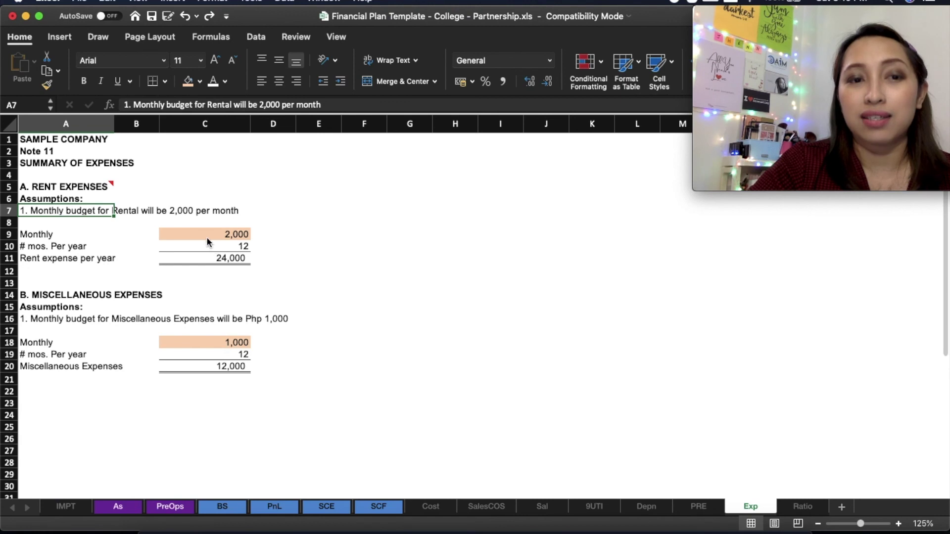
Examine the Miscellaneous Expenses assumption and its monthly budget rows on the Exp sheet.
{"action": "left_click", "coordinate": [128, 308]}
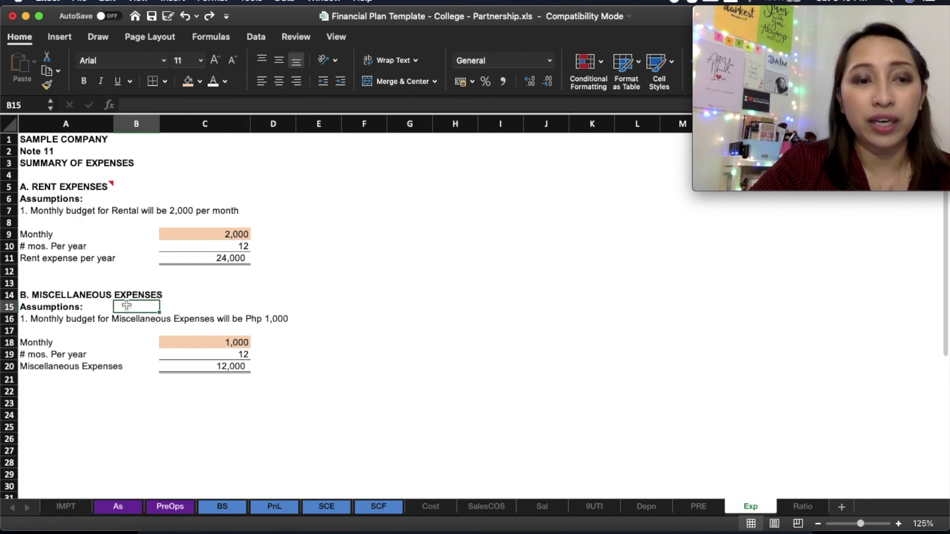
{"action": "left_click", "coordinate": [58, 318]}
{"action": "key", "text": "Down"}
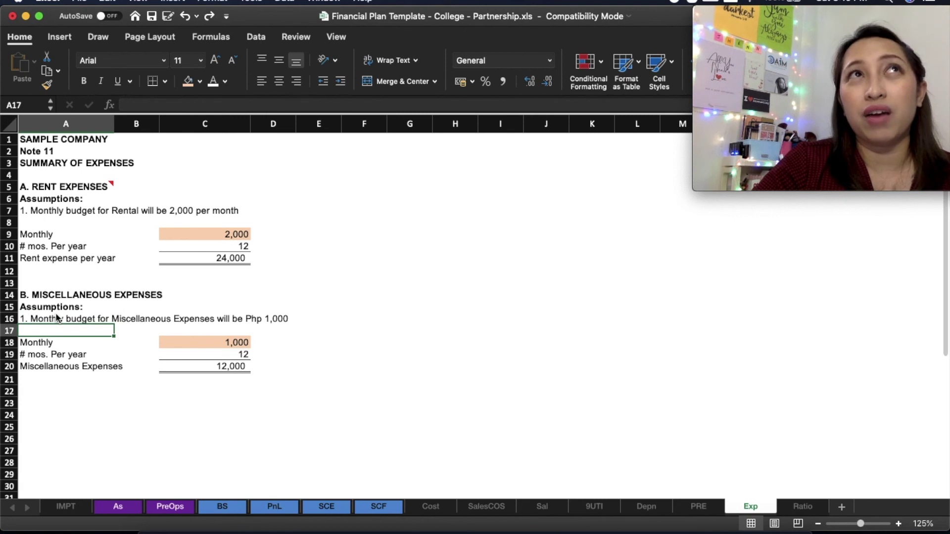
{"action": "key", "text": "Down"}
{"action": "key", "text": "Down"}
{"action": "key", "text": "Up"}
{"action": "key", "text": "Up"}
{"action": "key", "text": "Up"}
{"action": "key", "text": "Up"}
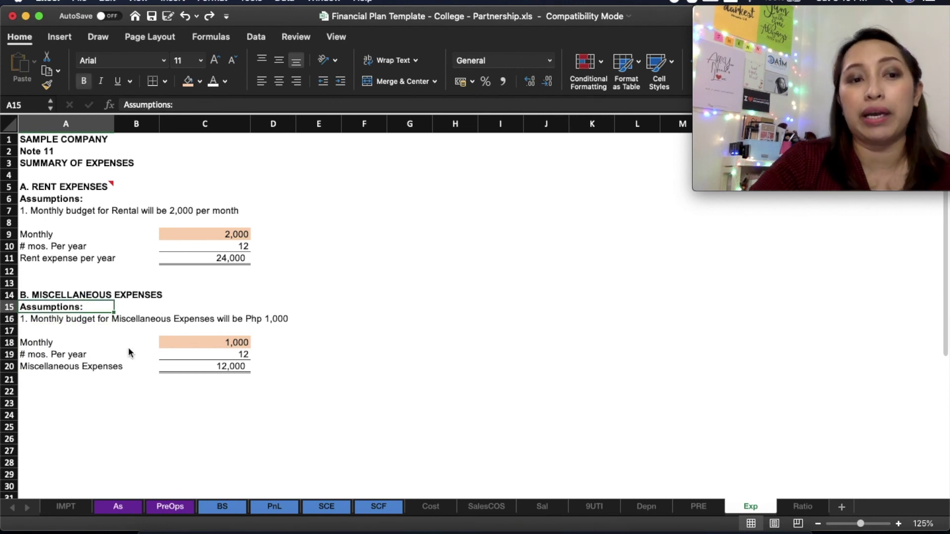
{"action": "left_click", "coordinate": [380, 397]}
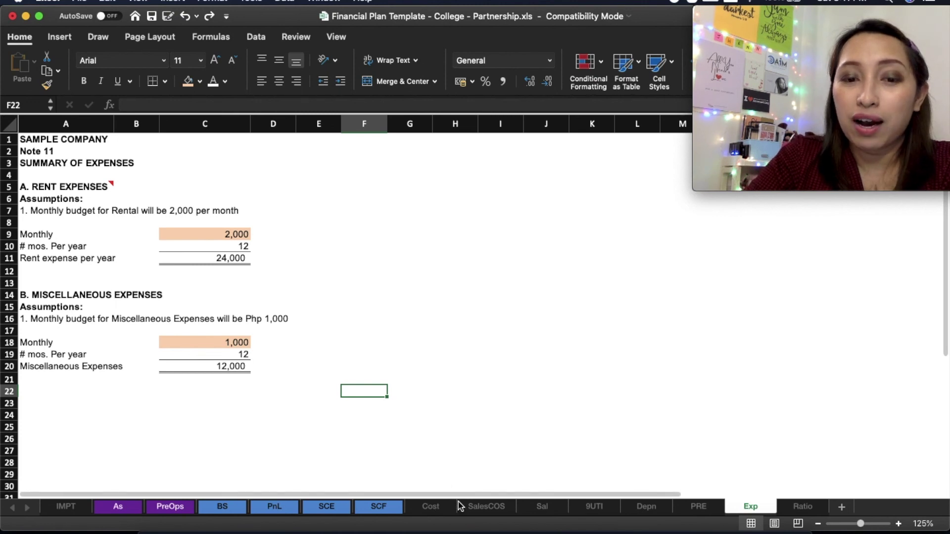
Look over the SalesCOS, Sal and Depn sheets in turn.
{"action": "left_click", "coordinate": [479, 508]}
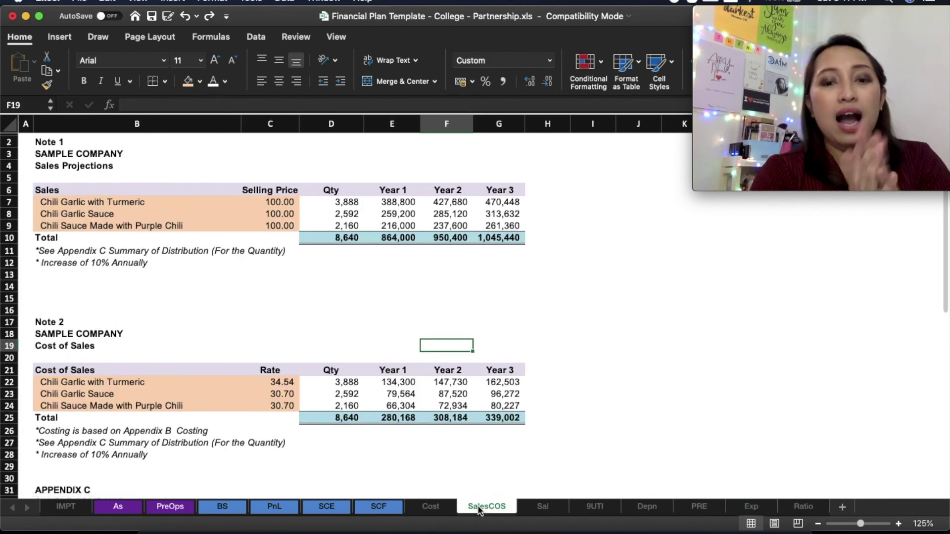
{"action": "left_click", "coordinate": [521, 508]}
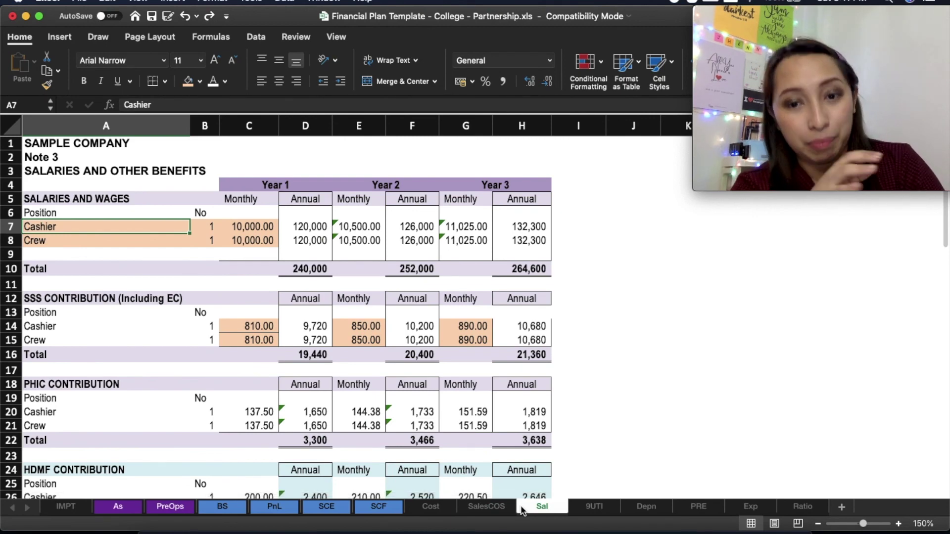
{"action": "left_click", "coordinate": [662, 513]}
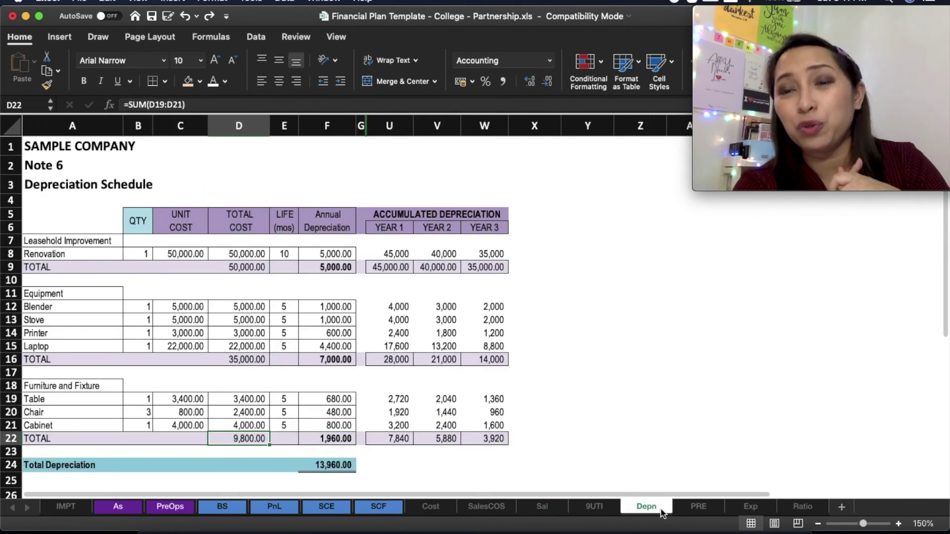